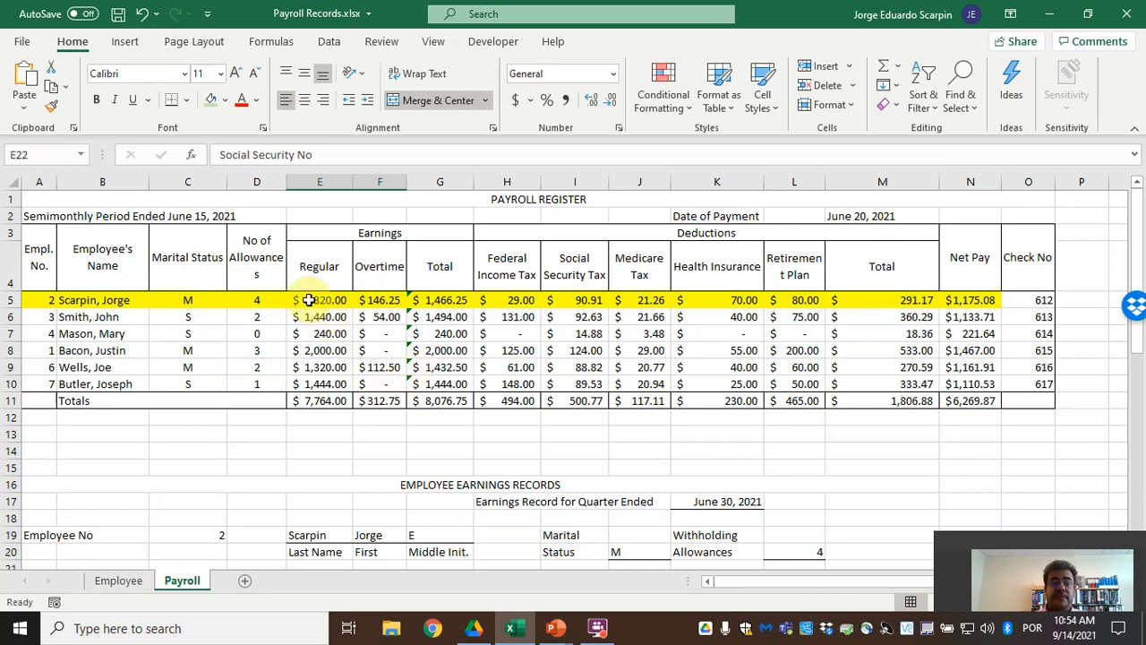
- Clear the regular and overtime earnings in cells E5:F5 of the payroll register and check the source figures on the Employee sheet
{"action": "left_click_drag", "start_coordinate": [307, 300], "coordinate": [369, 299]}
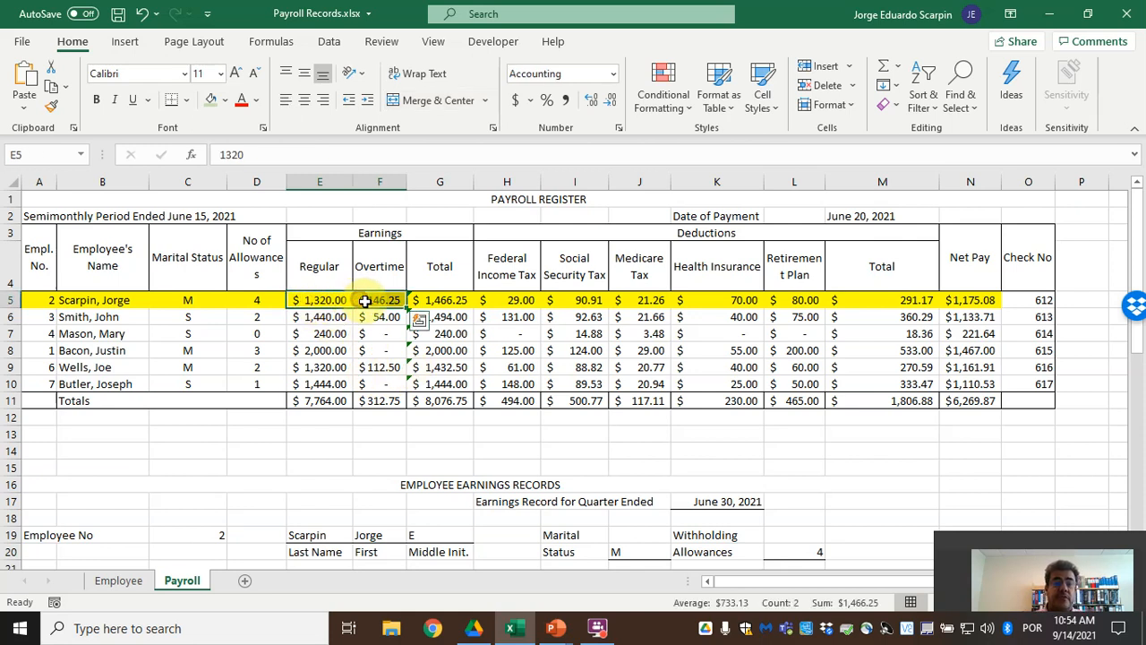
{"action": "key", "text": "Delete"}
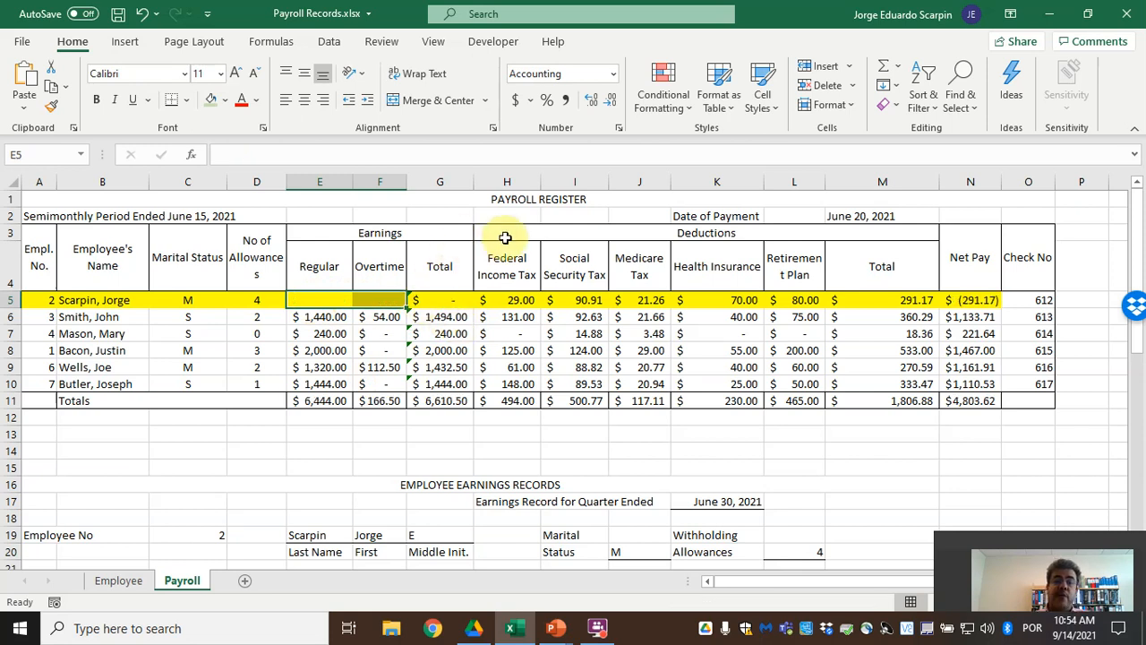
{"action": "left_click", "coordinate": [42, 303]}
{"action": "left_click", "coordinate": [119, 580]}
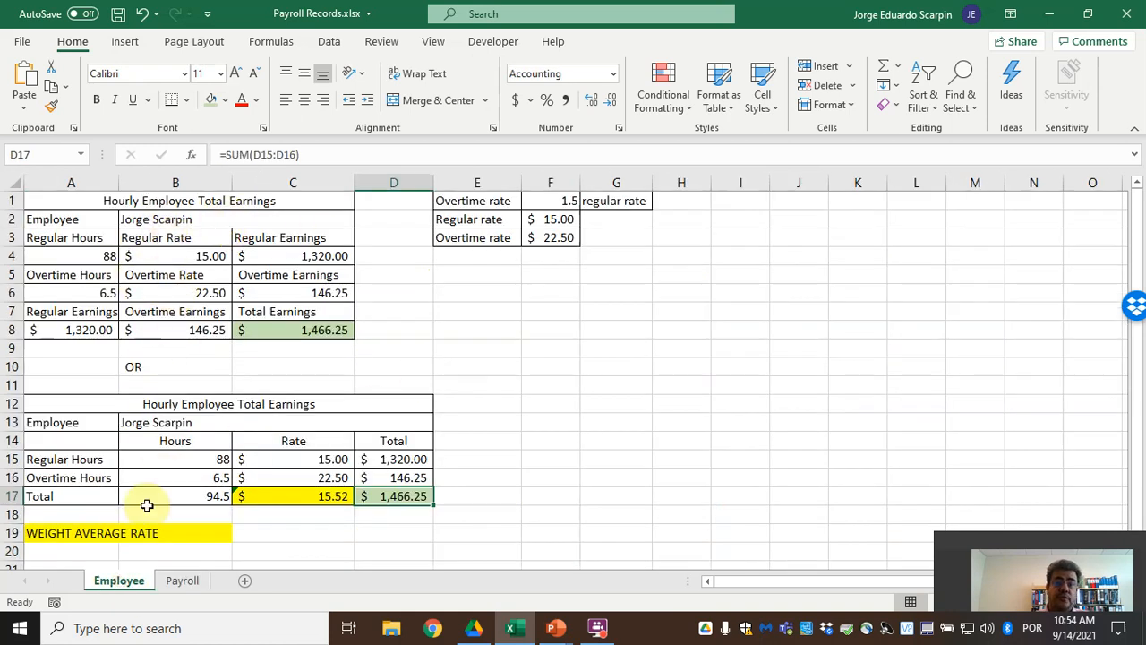
{"action": "left_click", "coordinate": [177, 584]}
- Link the regular earnings in E5 to the regular hours total on the Employee sheet with =Employee!D15
{"action": "left_click", "coordinate": [321, 300]}
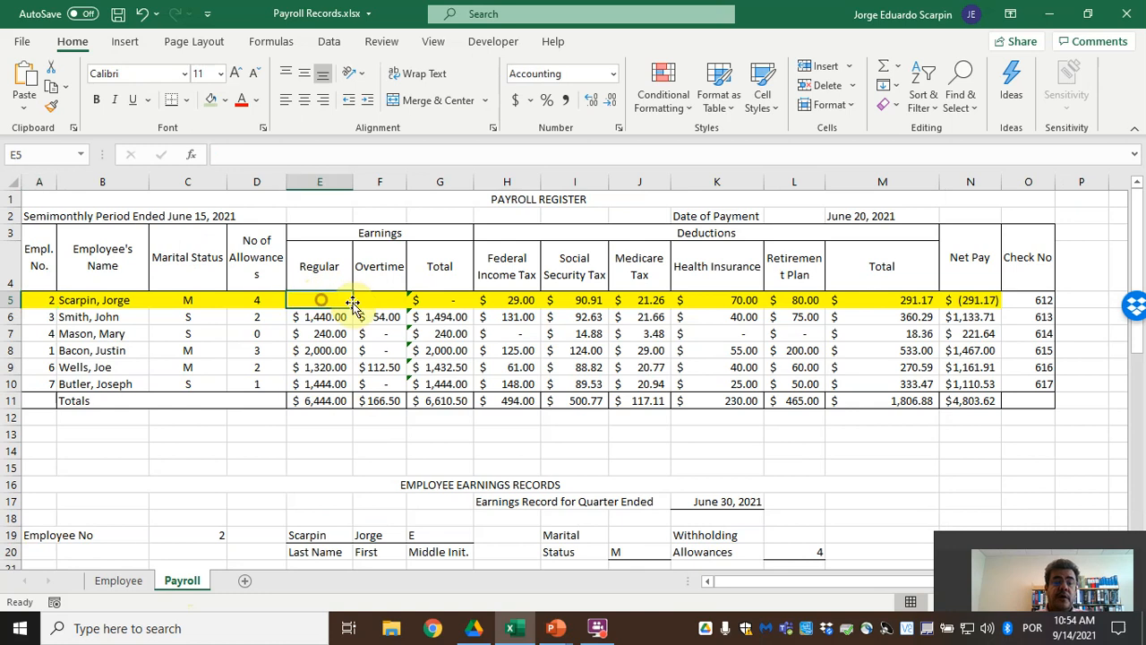
{"action": "type", "text": "="}
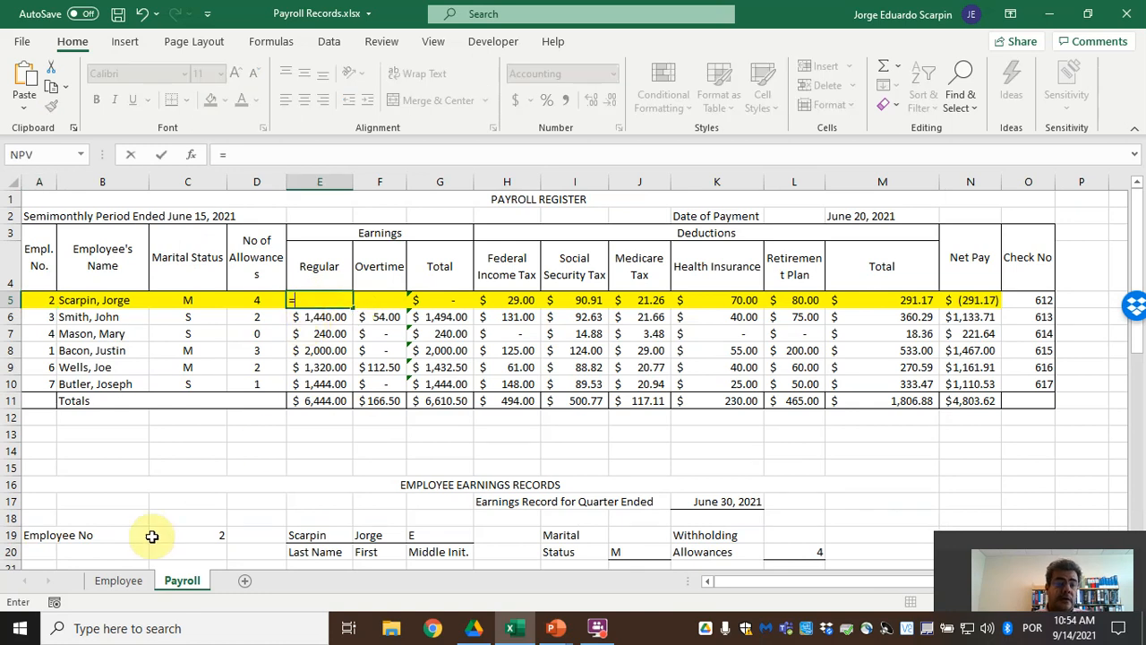
{"action": "left_click", "coordinate": [130, 584]}
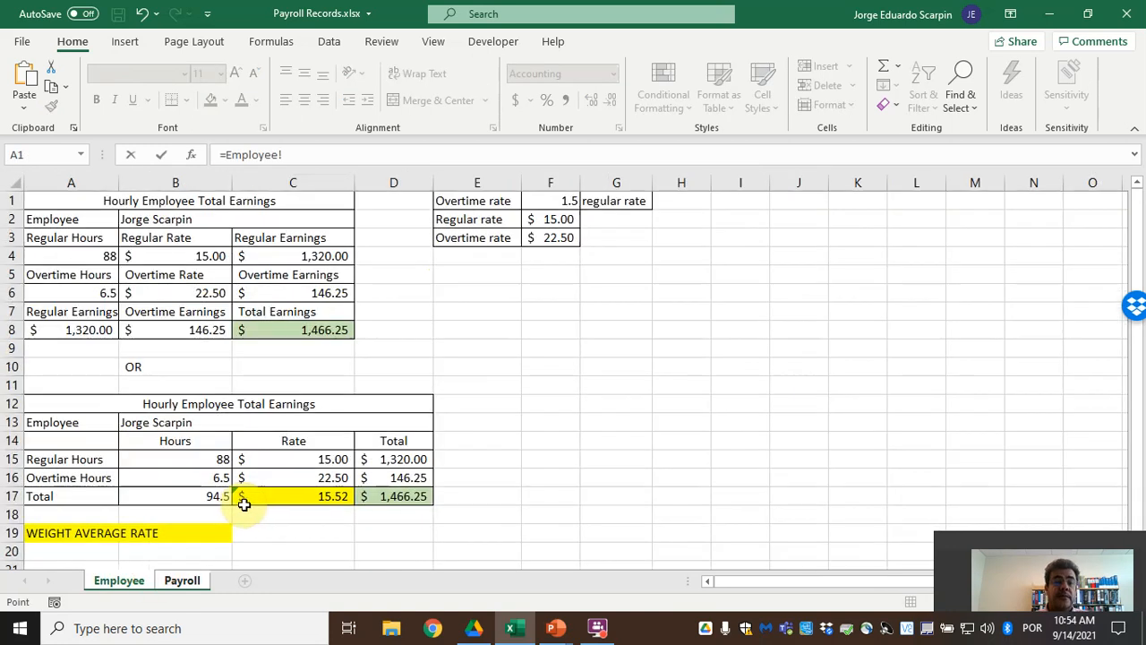
{"action": "left_click", "coordinate": [397, 464]}
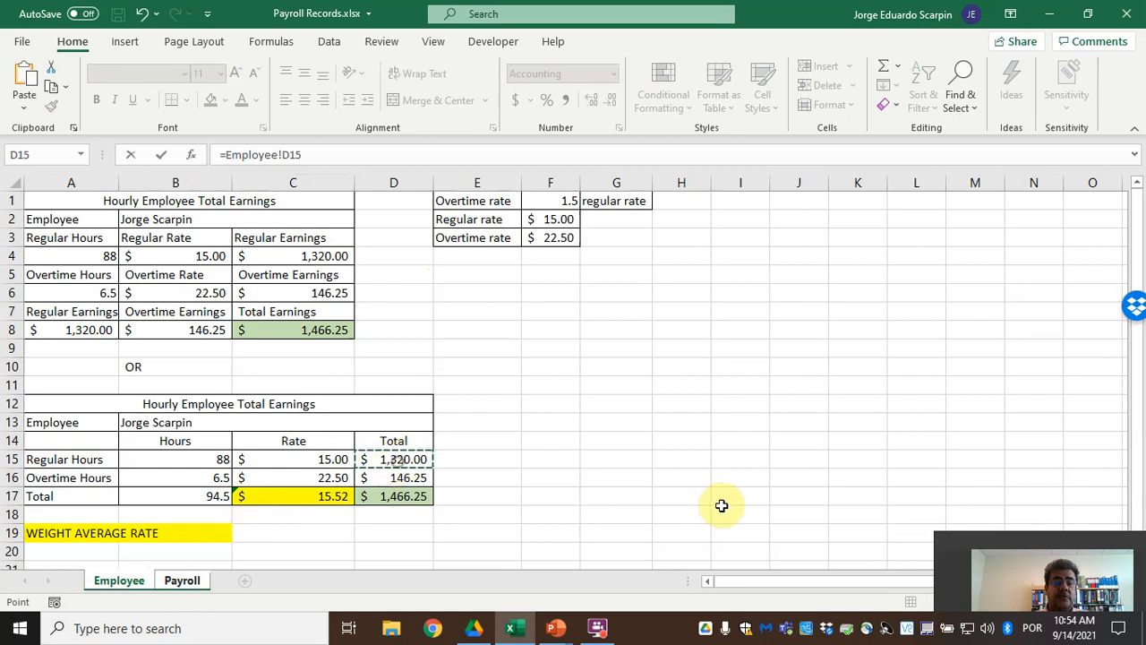
{"action": "key", "text": "Return"}
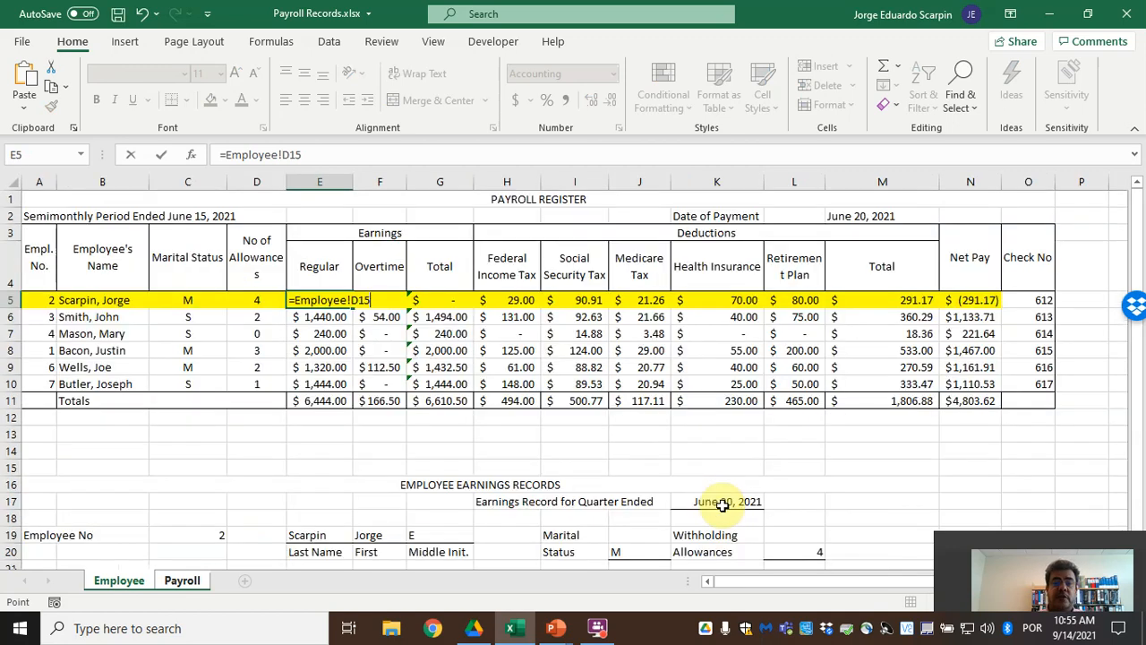
- Link the overtime earnings in F5 to the overtime total on the Employee sheet with =Employee!D16
{"action": "left_click", "coordinate": [380, 305]}
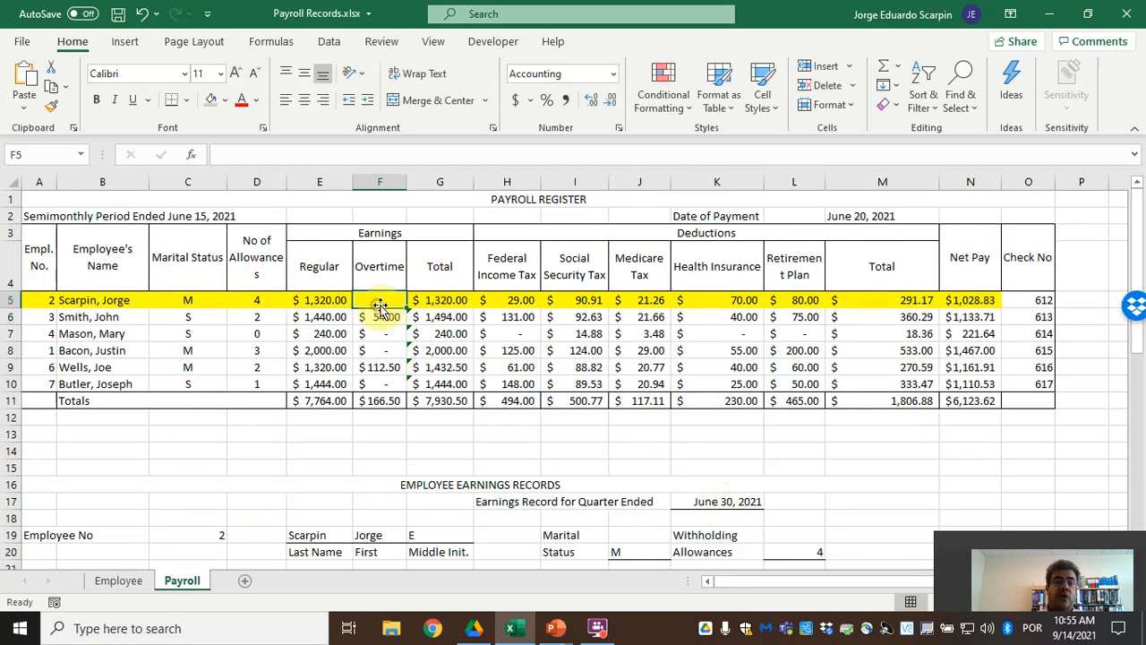
{"action": "type", "text": "="}
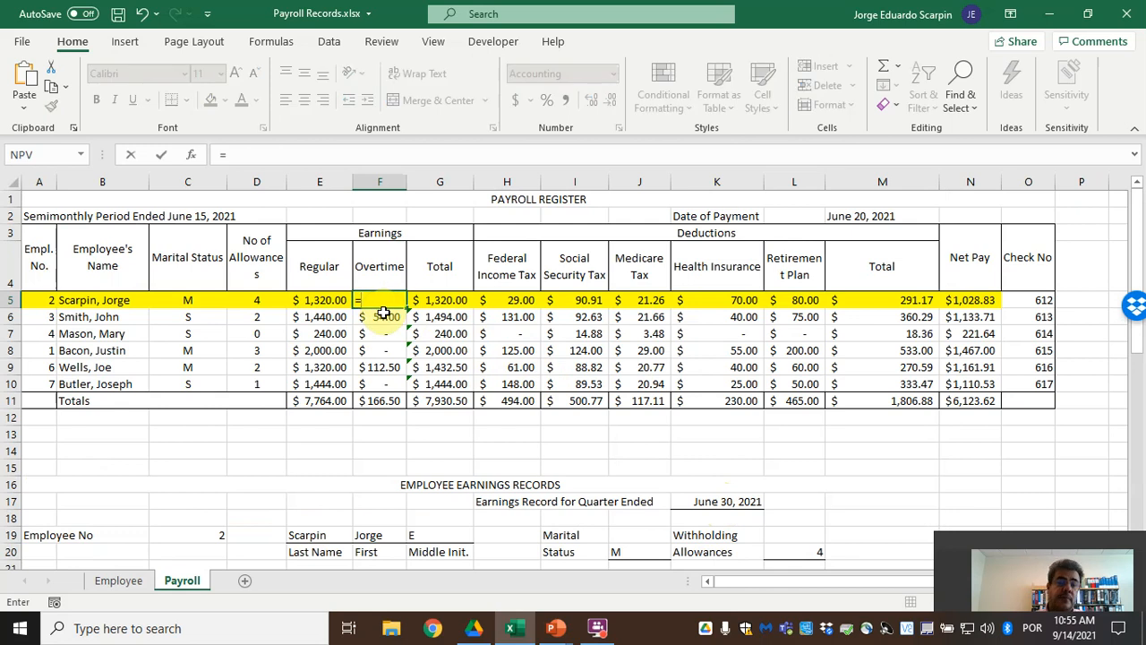
{"action": "left_click", "coordinate": [124, 581]}
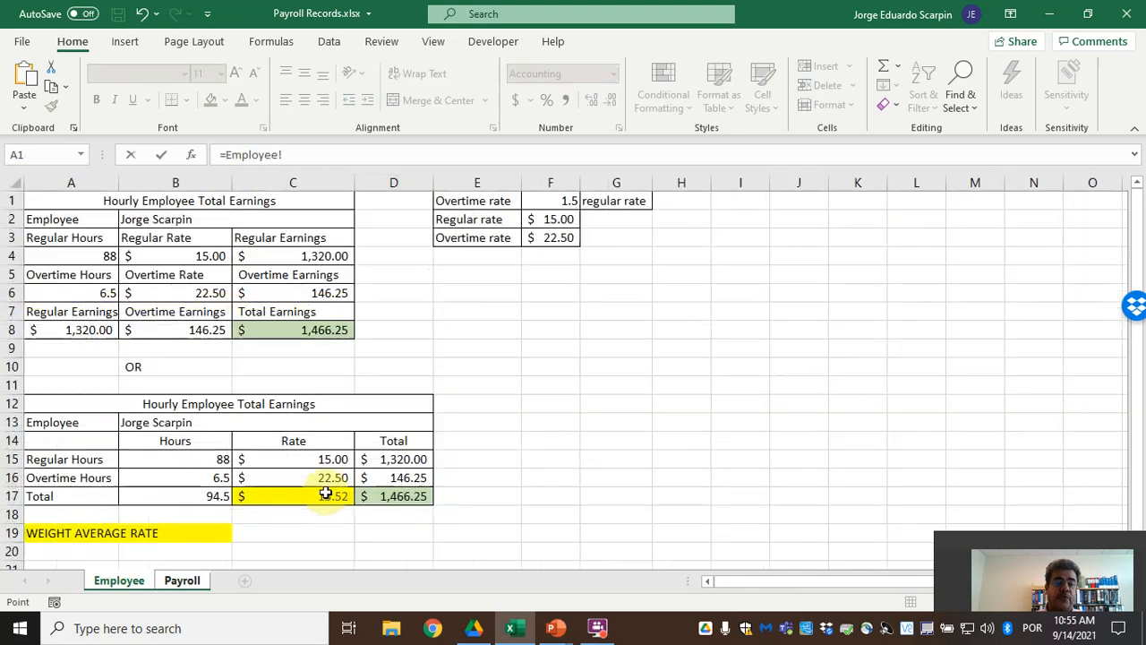
{"action": "left_click", "coordinate": [387, 478]}
{"action": "key", "text": "Return"}
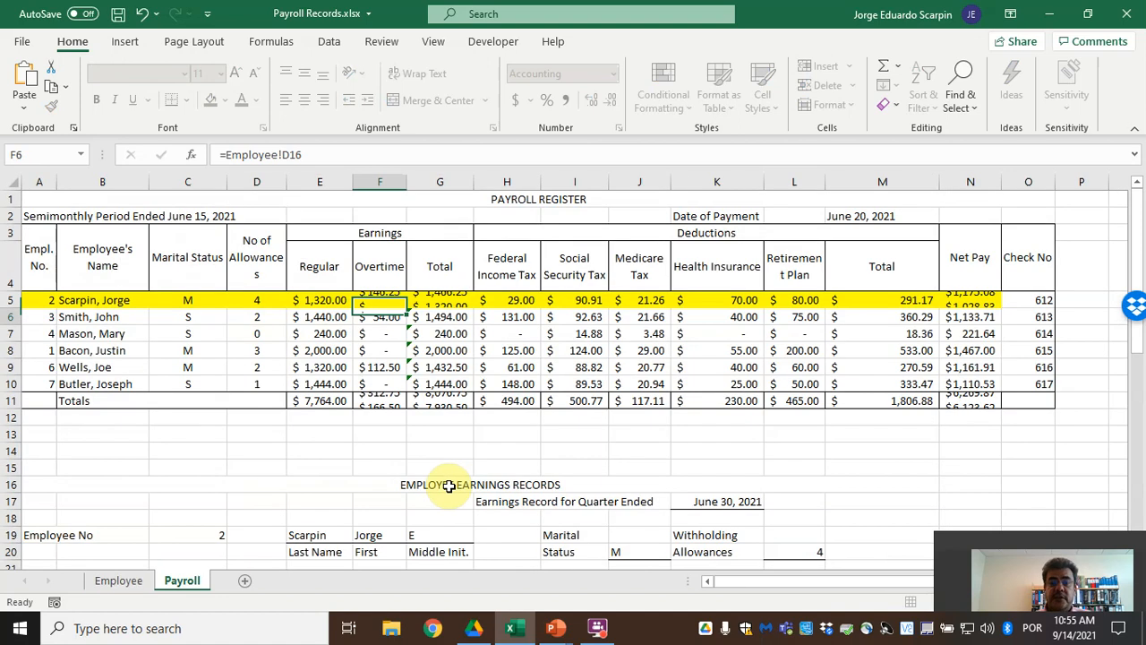
- Review the row 5 earnings total and individual deductions, widening column L to fit the Retirement Plan heading
{"action": "left_click", "coordinate": [517, 300]}
{"action": "left_click", "coordinate": [456, 300]}
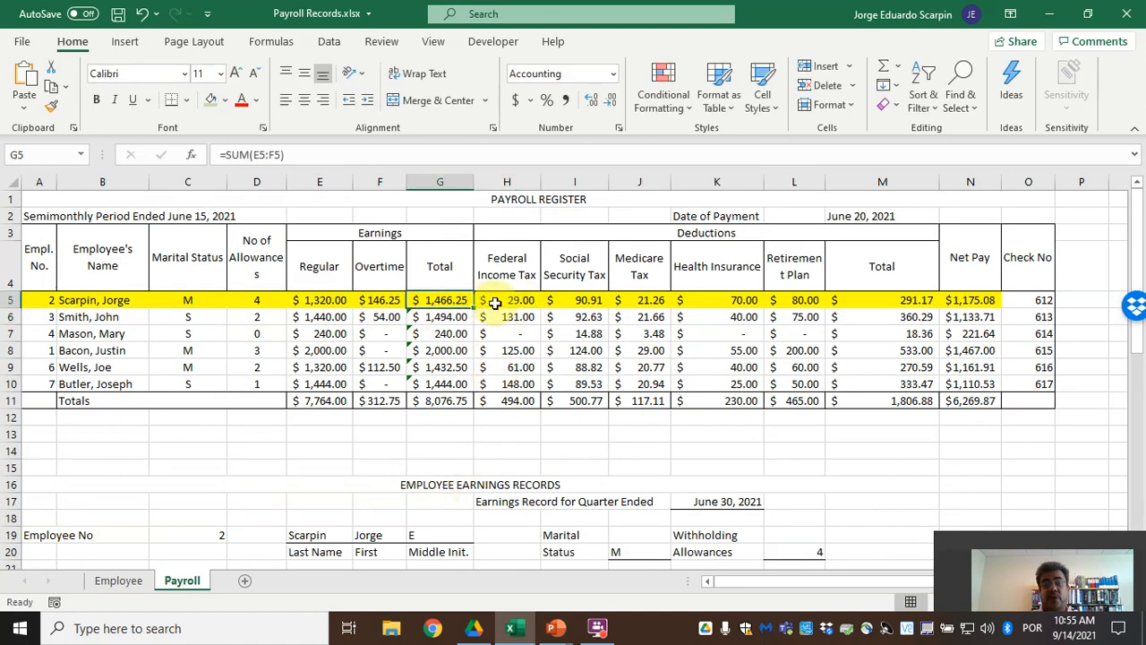
{"action": "left_click", "coordinate": [497, 300]}
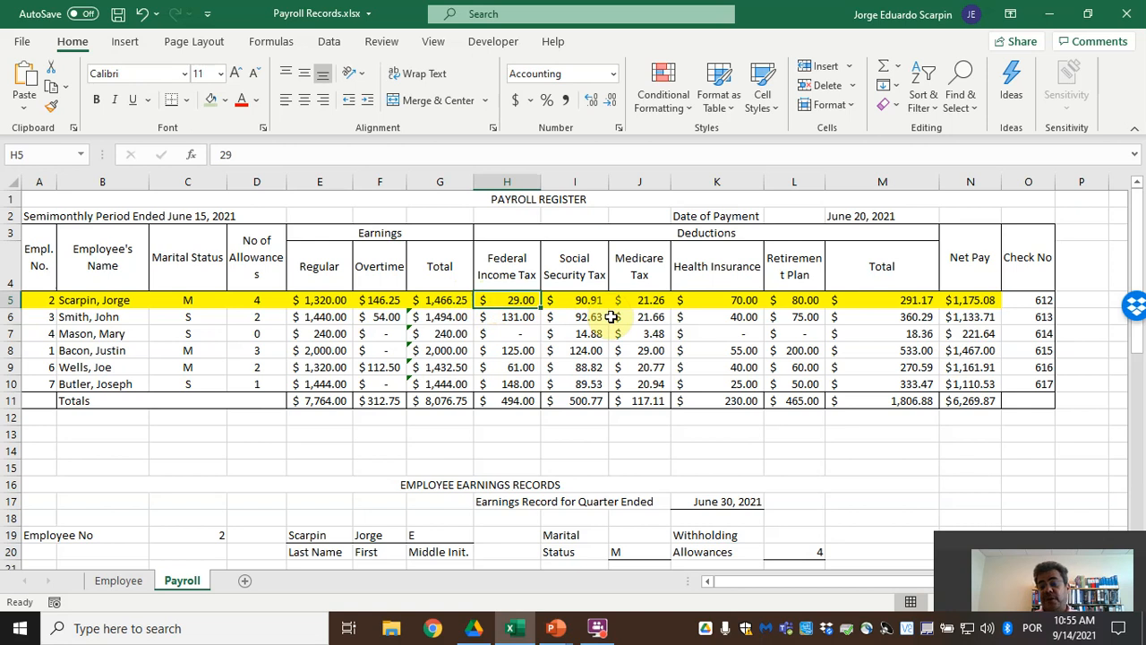
{"action": "left_click", "coordinate": [584, 301]}
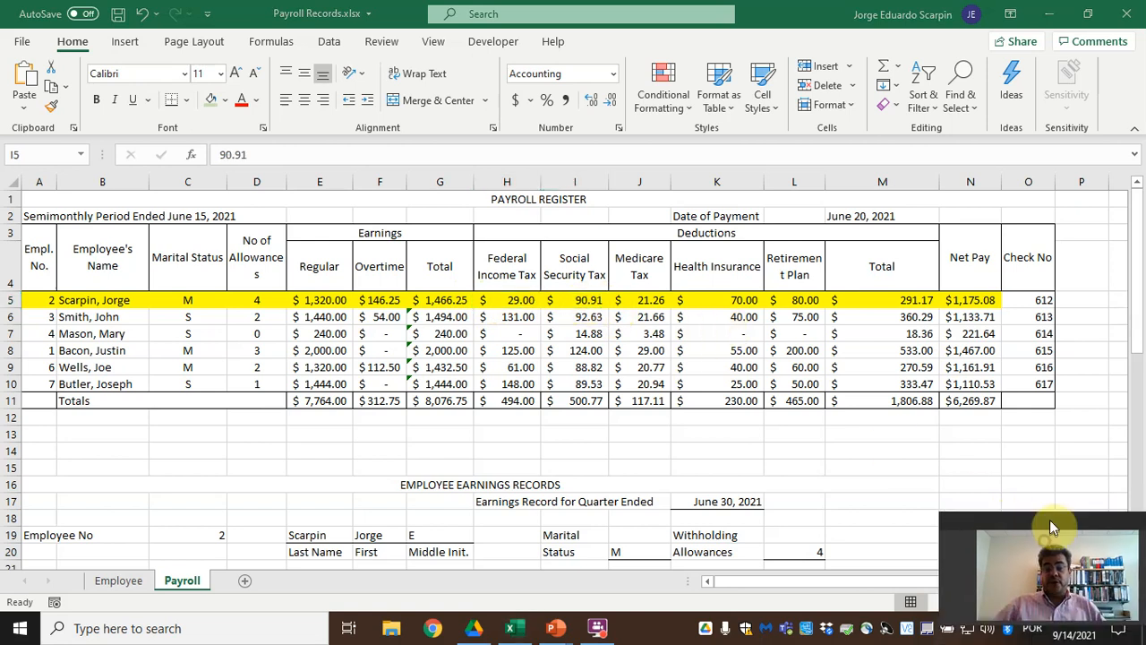
{"action": "left_click", "coordinate": [638, 300]}
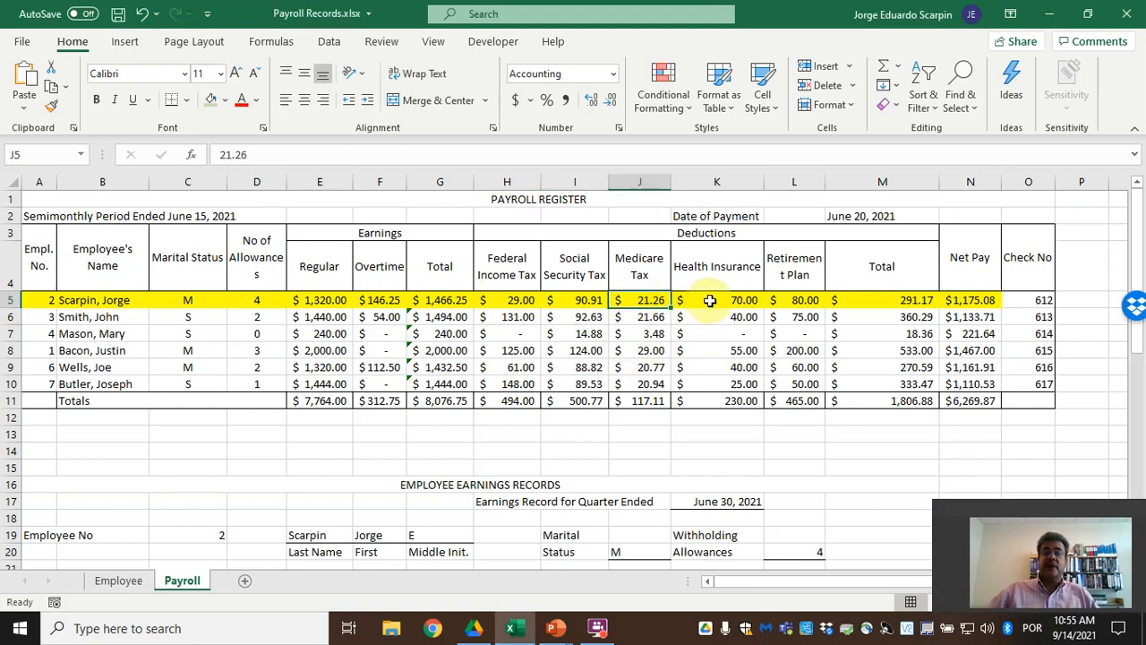
{"action": "left_click", "coordinate": [709, 299]}
{"action": "left_click_drag", "start_coordinate": [826, 186], "coordinate": [832, 185]}
{"action": "left_click", "coordinate": [797, 300]}
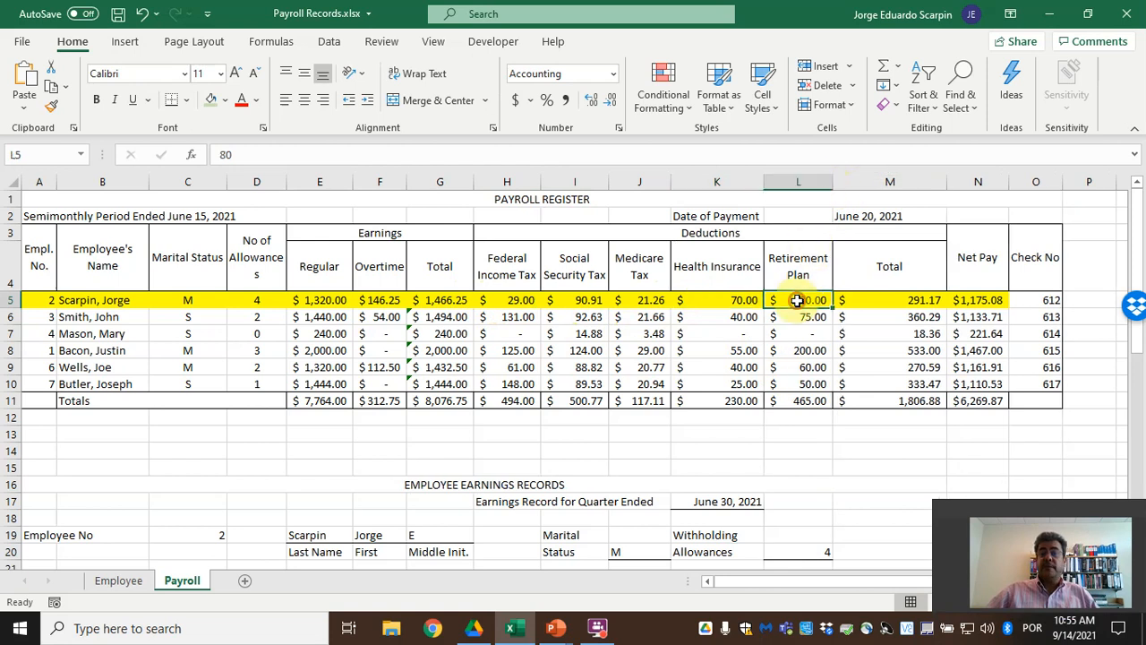
- Total the row 5 deductions in M5 by summing the range H5:L5
{"action": "left_click", "coordinate": [886, 300]}
{"action": "type", "text": "=s"}
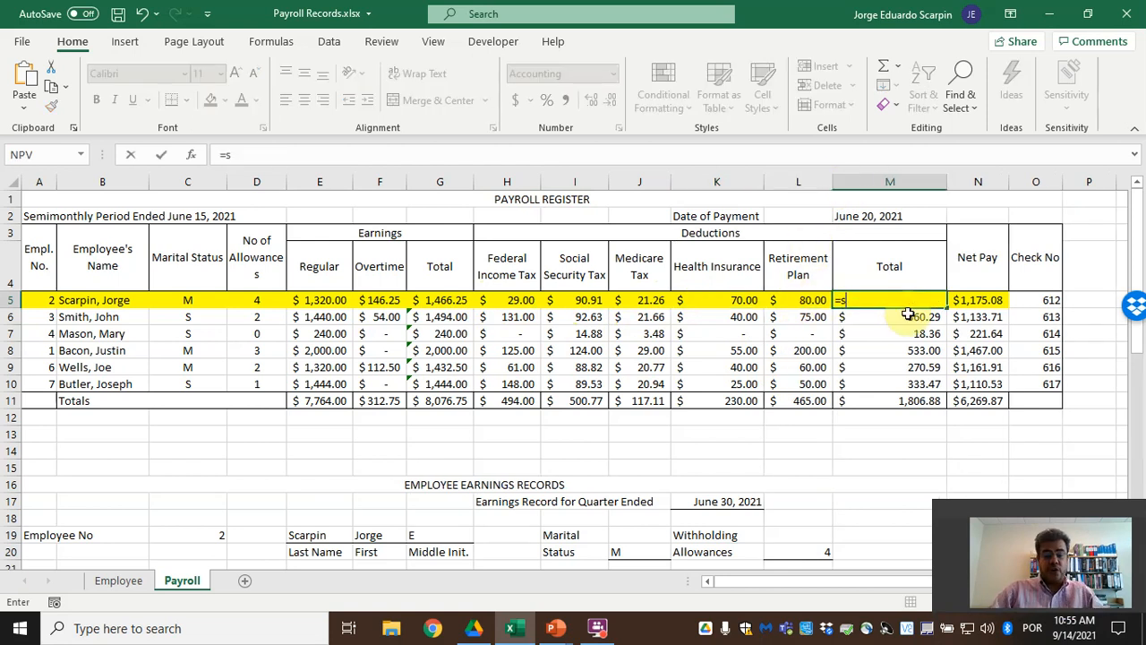
{"action": "type", "text": "um("}
{"action": "key", "text": "Left"}
{"action": "key", "text": "shift+Left"}
{"action": "key", "text": "shift+Left"}
{"action": "key", "text": "shift+Left"}
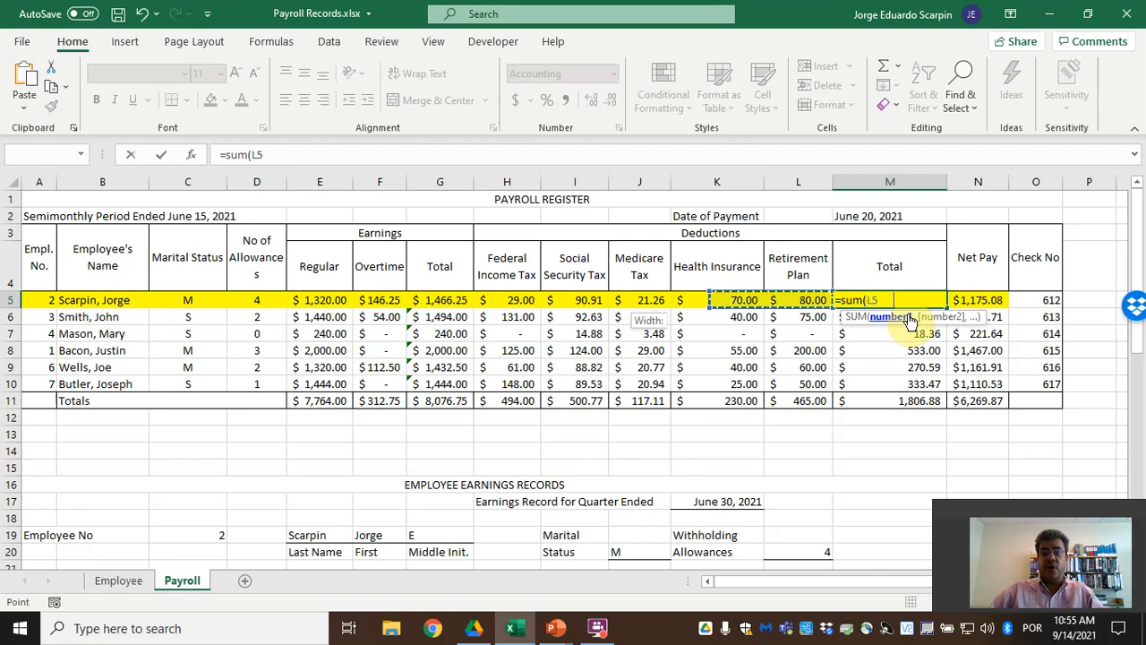
{"action": "key", "text": "shift+Left"}
{"action": "key", "text": "Return"}
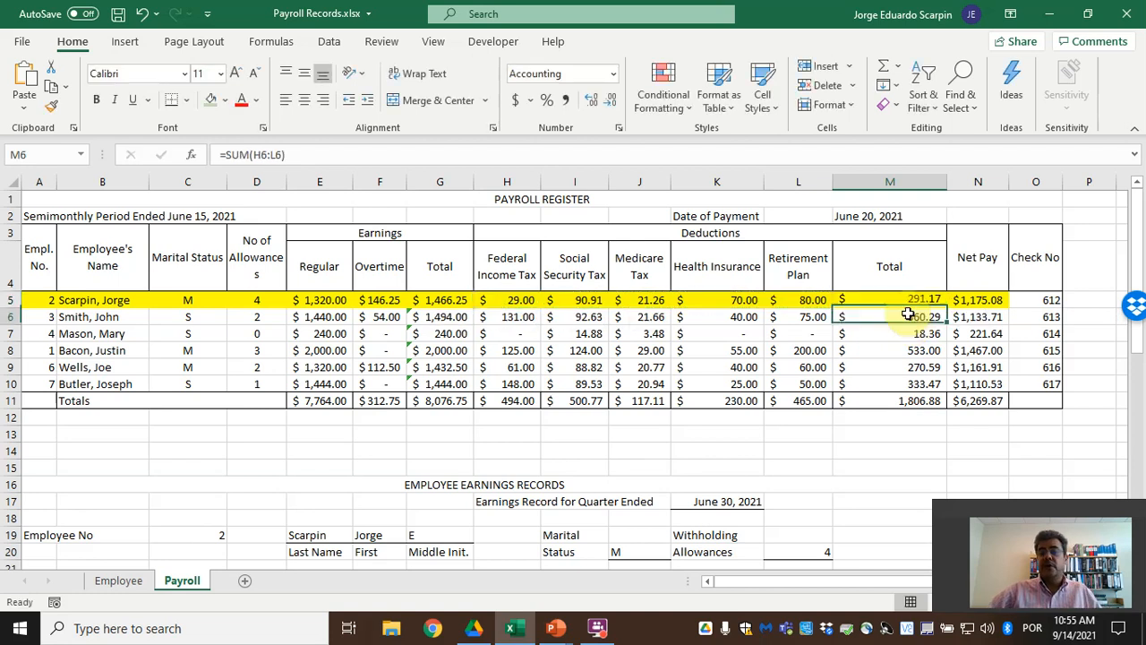
- Re-enter the net pay in N5 as total earnings minus total deductions with =G5-M5
{"action": "left_click", "coordinate": [985, 300]}
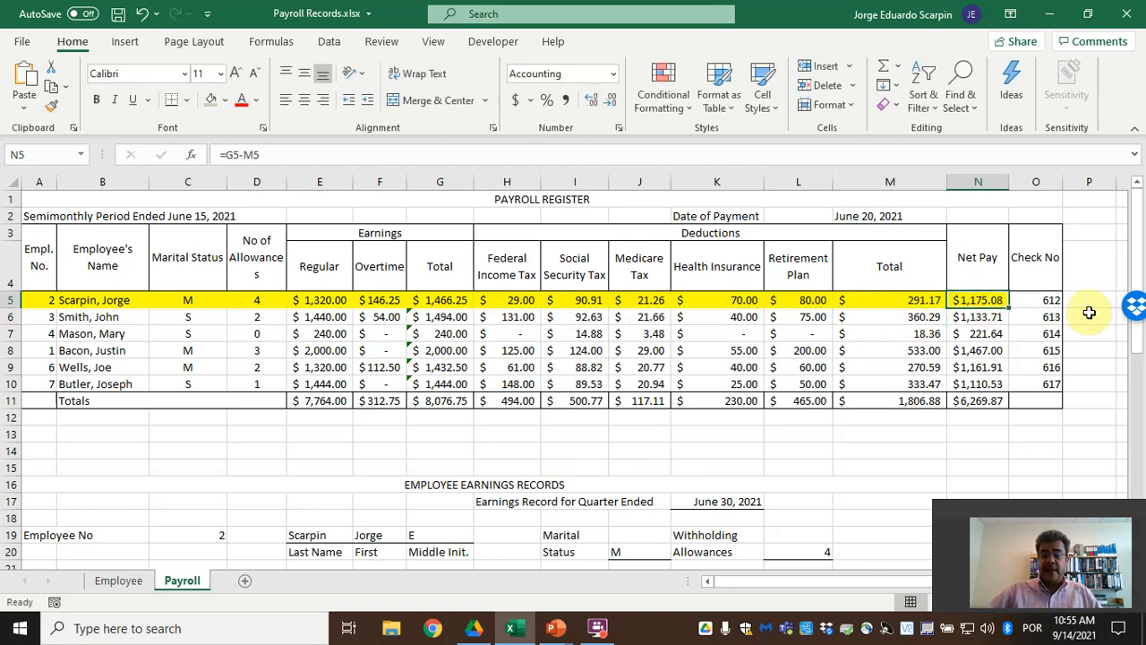
{"action": "key", "text": "Delete"}
{"action": "type", "text": "="}
{"action": "key", "text": "Left"}
{"action": "key", "text": "Left"}
{"action": "key", "text": "Left"}
{"action": "key", "text": "Left"}
{"action": "key", "text": "Left"}
{"action": "key", "text": "Left"}
{"action": "key", "text": "Left"}
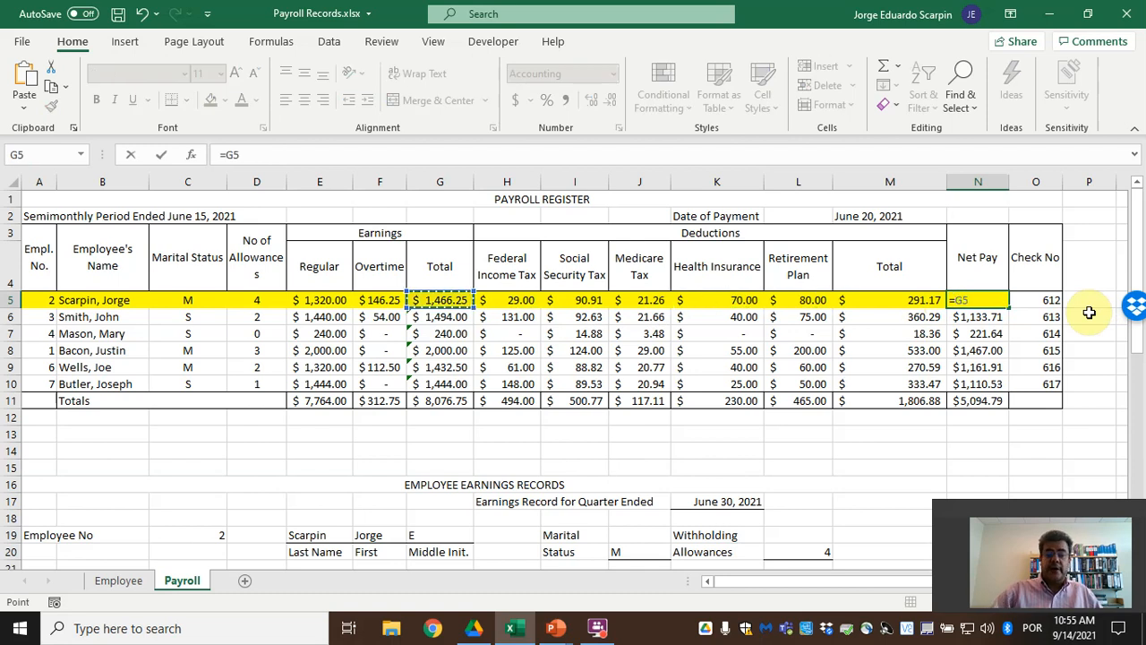
{"action": "type", "text": "-"}
{"action": "key", "text": "Left"}
{"action": "key", "text": "Return"}
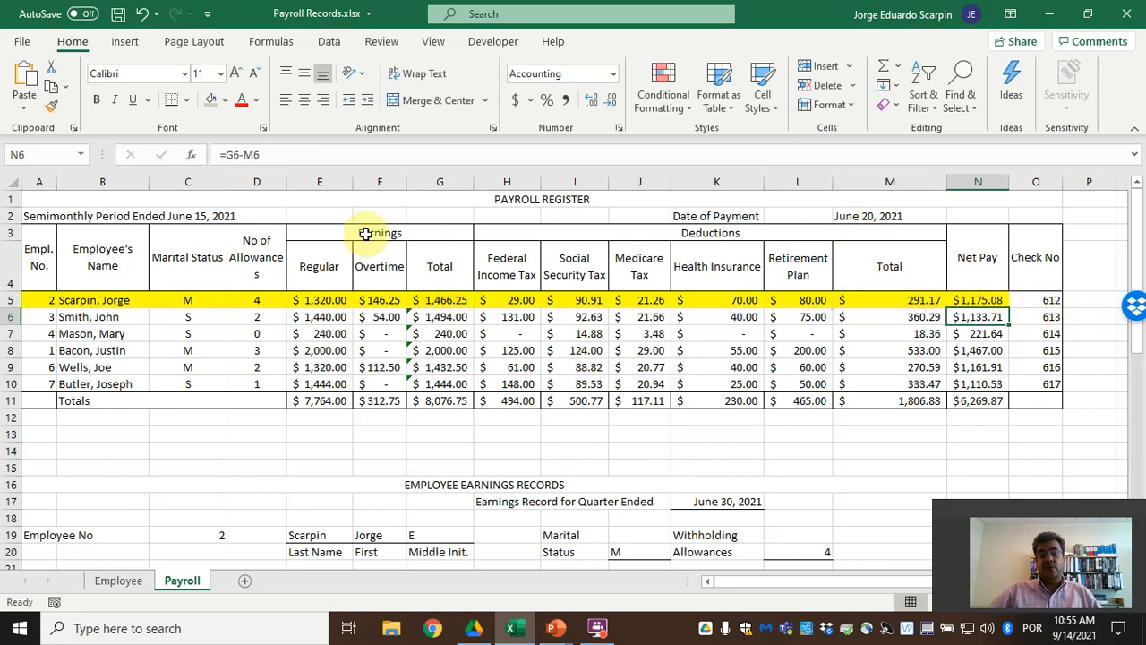
- Check the register's period end date, the date of payment and the check number in row 5
{"action": "left_click", "coordinate": [161, 217]}
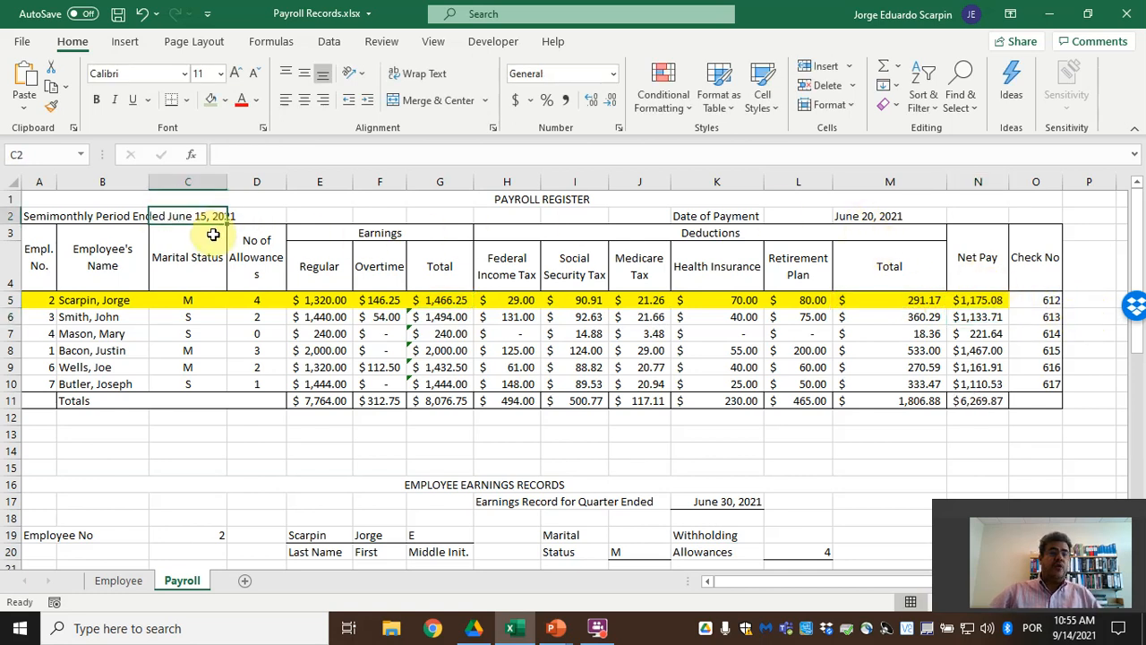
{"action": "left_click", "coordinate": [875, 217]}
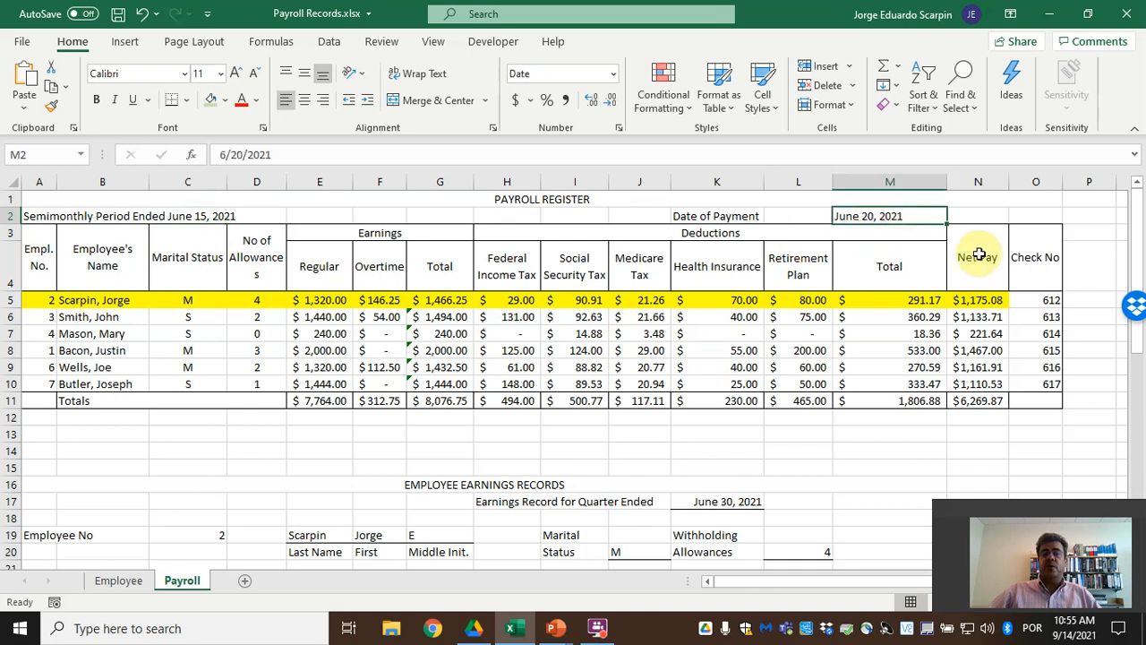
{"action": "left_click", "coordinate": [1046, 301]}
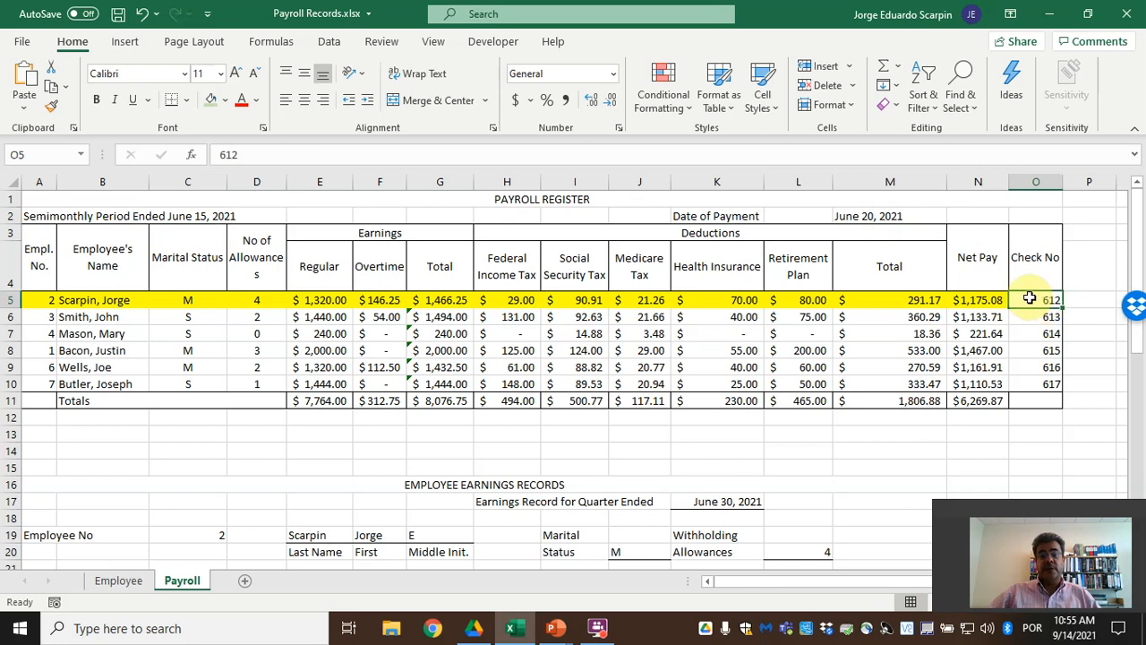
- Switch to the PowerPoint slide show, view the Payroll Register and Employee Earnings Records slides, and return to the Excel workbook
{"action": "key", "text": "alt+Tab"}
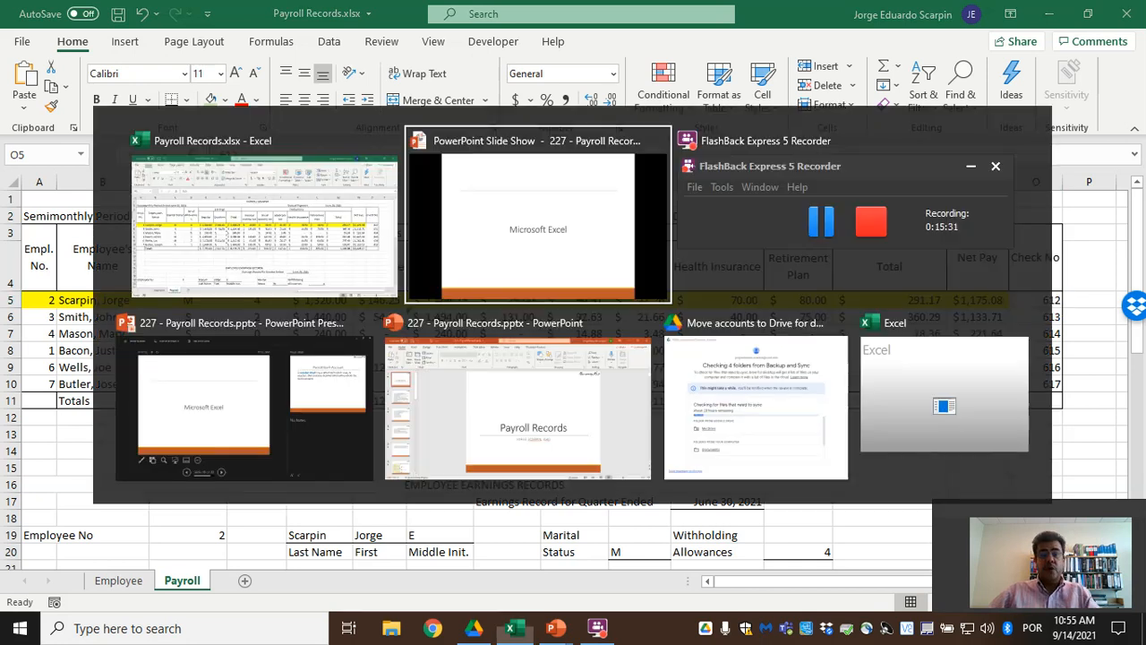
{"action": "key", "text": "Right"}
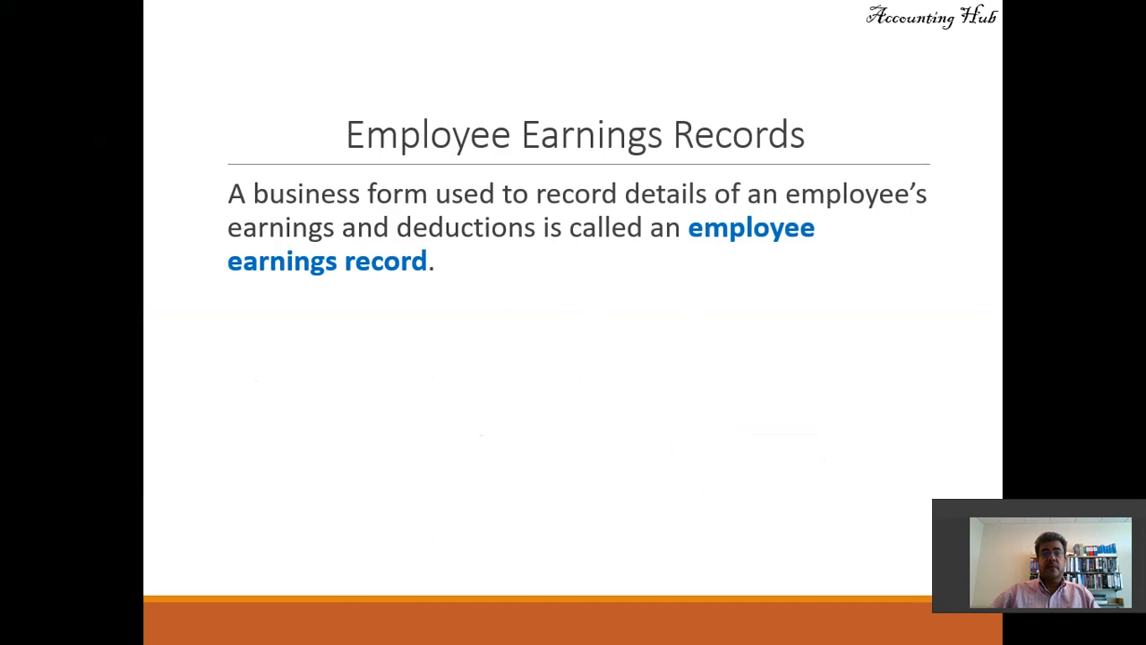
{"action": "key", "text": "Right"}
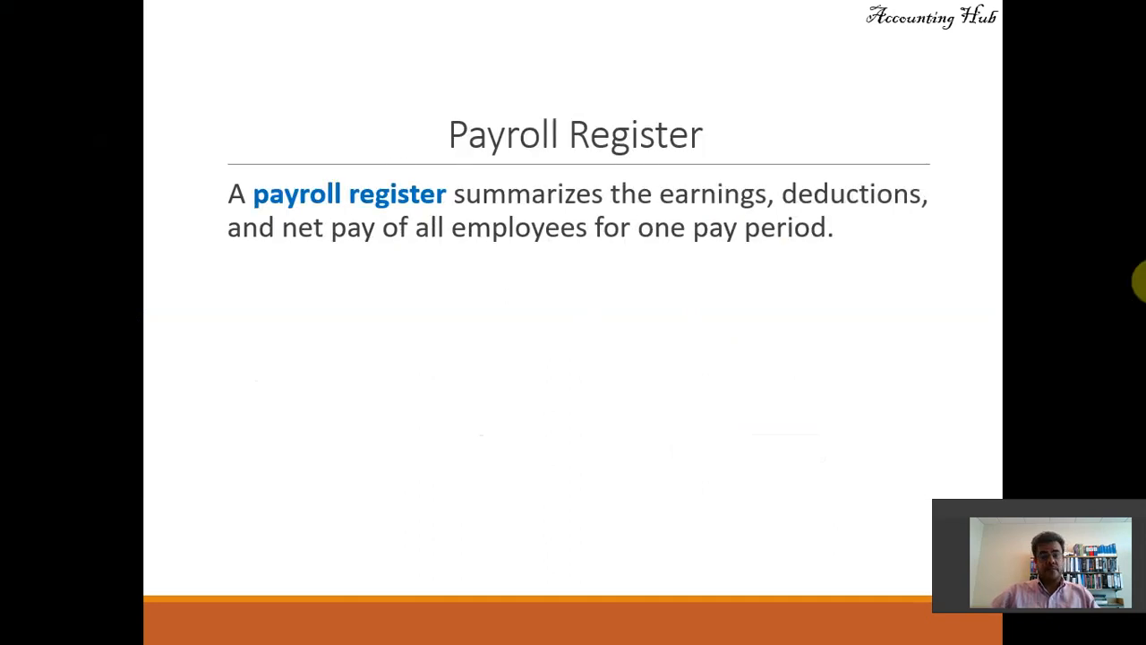
{"action": "key", "text": "Left"}
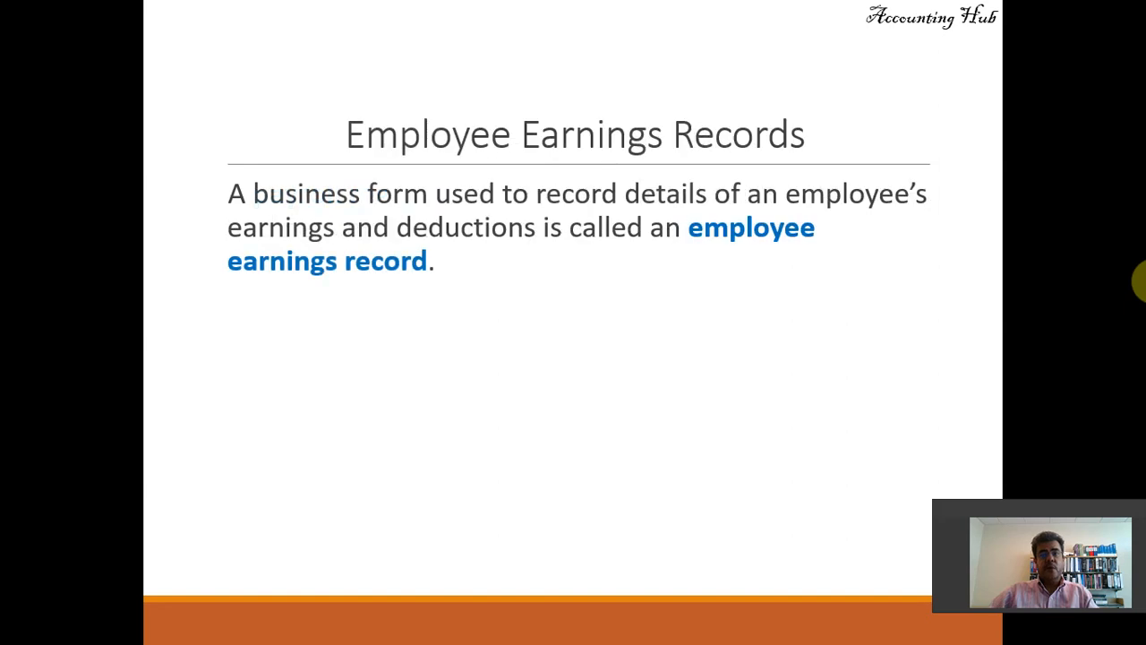
{"action": "key", "text": "alt+Tab"}
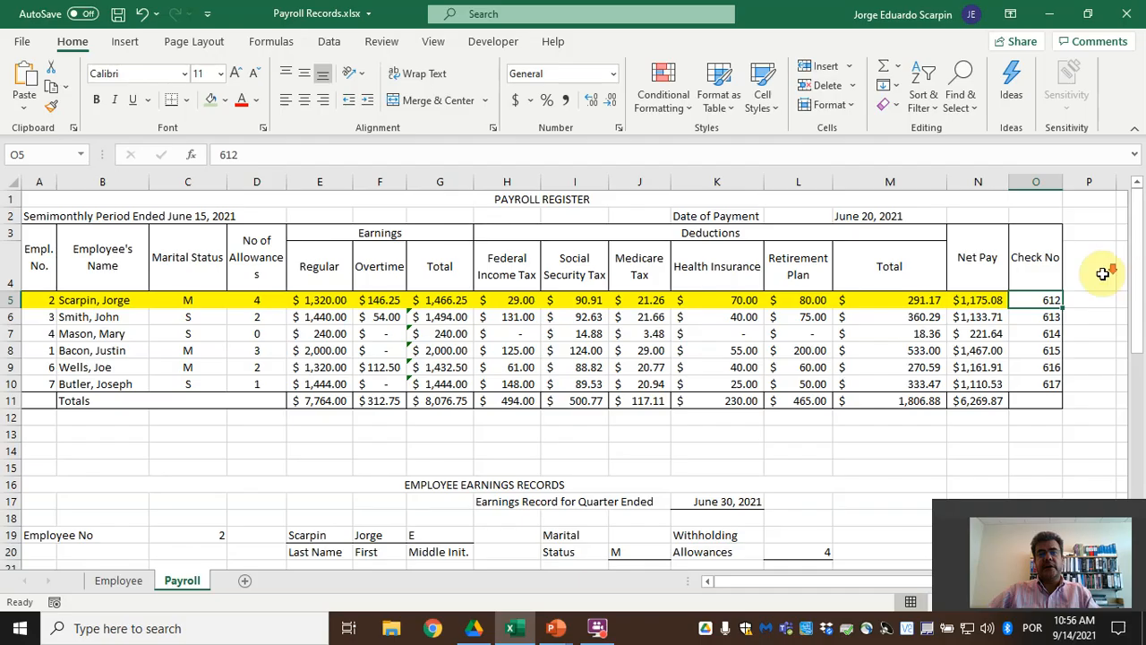
- Compare the register's semimonthly period with the quarter end date in the Employee Earnings Records section, and view the whole earnings record
{"action": "scroll", "coordinate": [1104, 274], "scroll_direction": "down", "scroll_amount": 3}
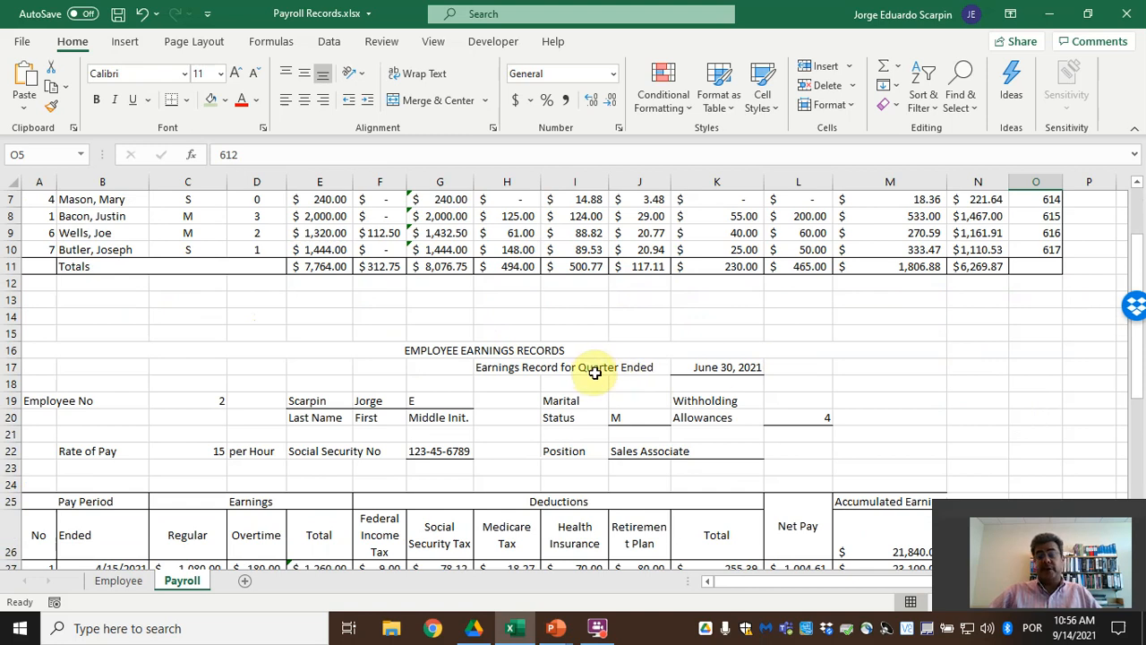
{"action": "scroll", "coordinate": [595, 373], "scroll_direction": "up", "scroll_amount": 1}
{"action": "scroll", "coordinate": [663, 447], "scroll_direction": "up", "scroll_amount": 1}
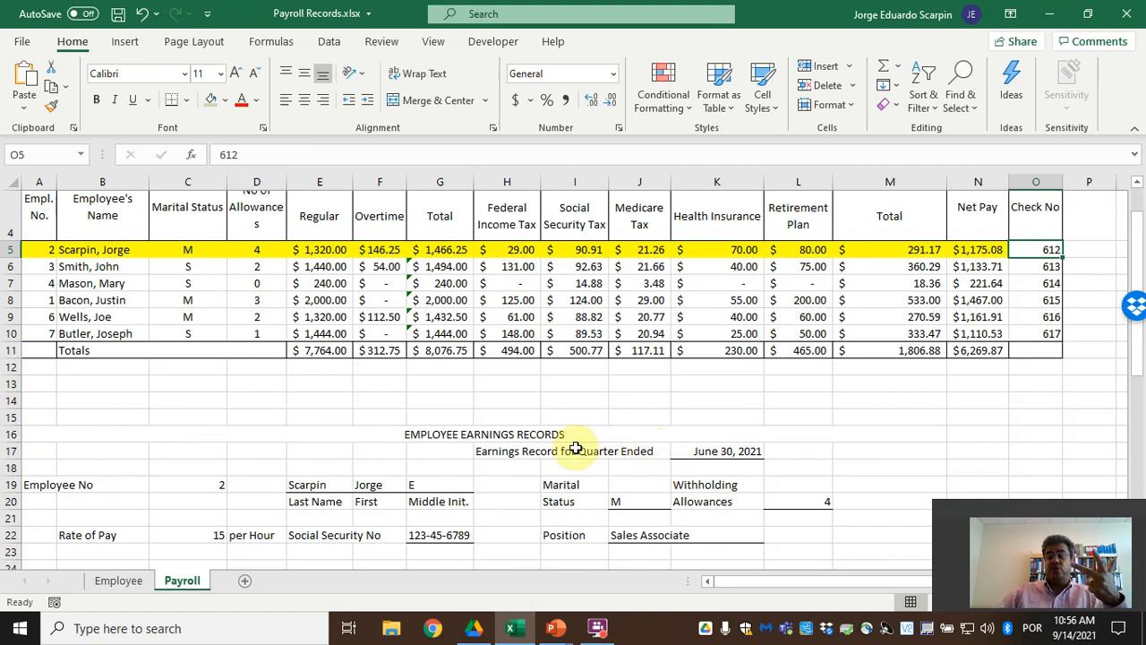
{"action": "scroll", "coordinate": [504, 331], "scroll_direction": "up", "scroll_amount": 2}
{"action": "left_click", "coordinate": [170, 215]}
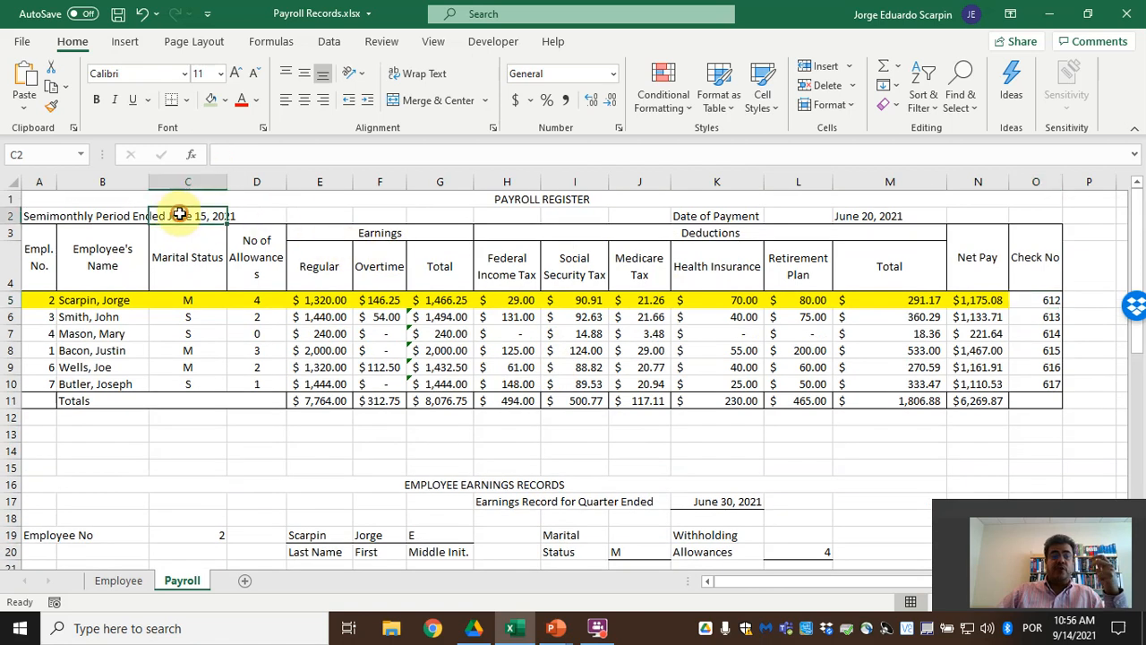
{"action": "left_click", "coordinate": [698, 502]}
{"action": "scroll", "coordinate": [896, 527], "scroll_direction": "down", "scroll_amount": 5}
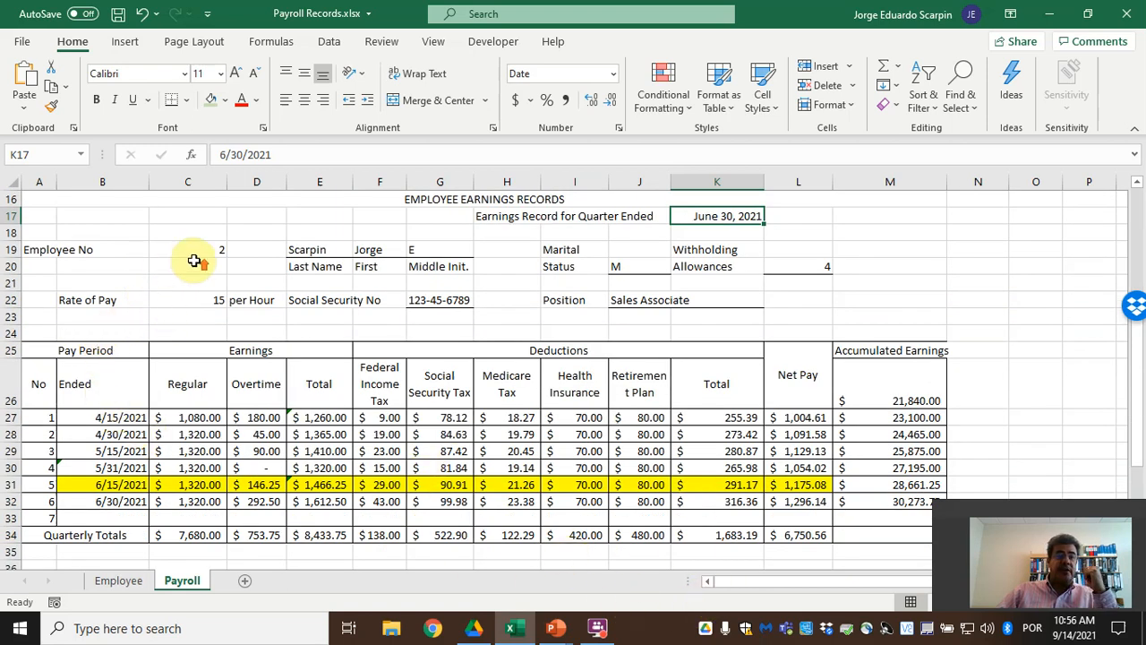
- Check the employee number, name, marital status and withholding allowances in the earnings record against row 5 of the payroll register
{"action": "scroll", "coordinate": [196, 260], "scroll_direction": "up", "scroll_amount": 1}
{"action": "left_click", "coordinate": [216, 299]}
{"action": "scroll", "coordinate": [242, 301], "scroll_direction": "up", "scroll_amount": 1}
{"action": "key", "text": "ctrl+bracketleft"}
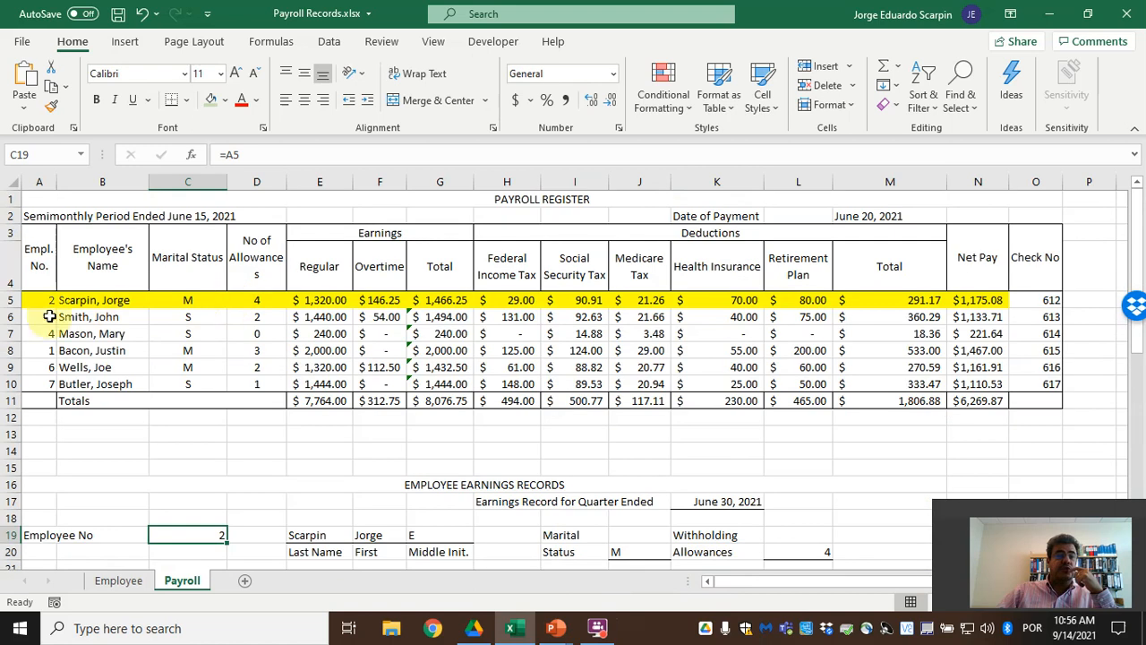
{"action": "left_click", "coordinate": [307, 533]}
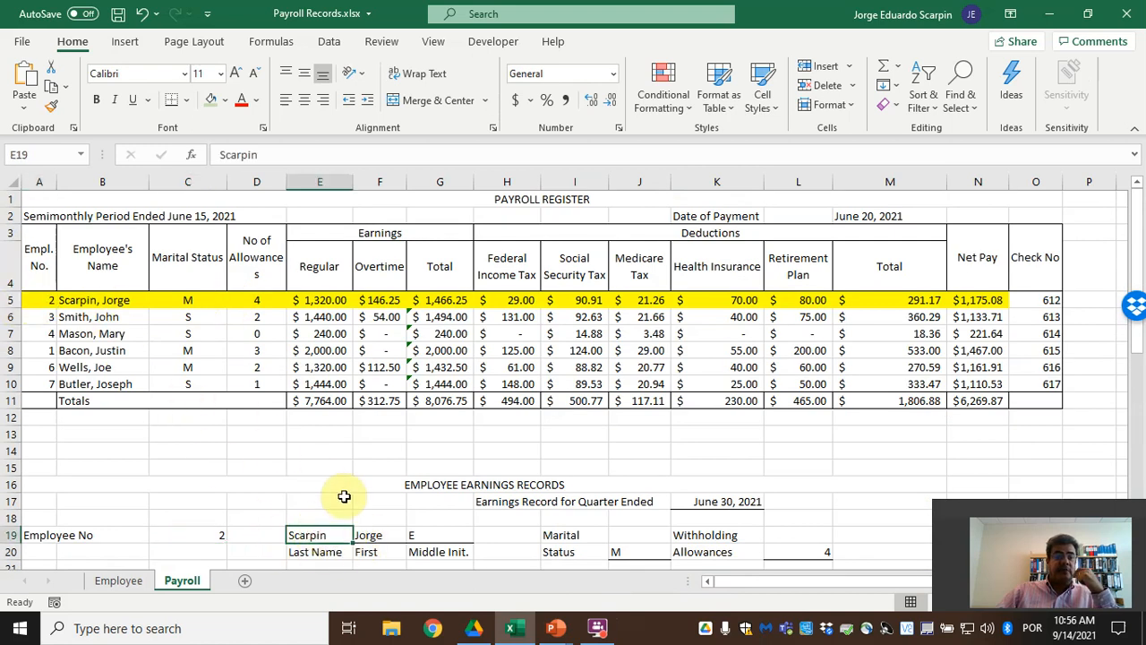
{"action": "left_click", "coordinate": [369, 536]}
{"action": "left_click", "coordinate": [433, 541]}
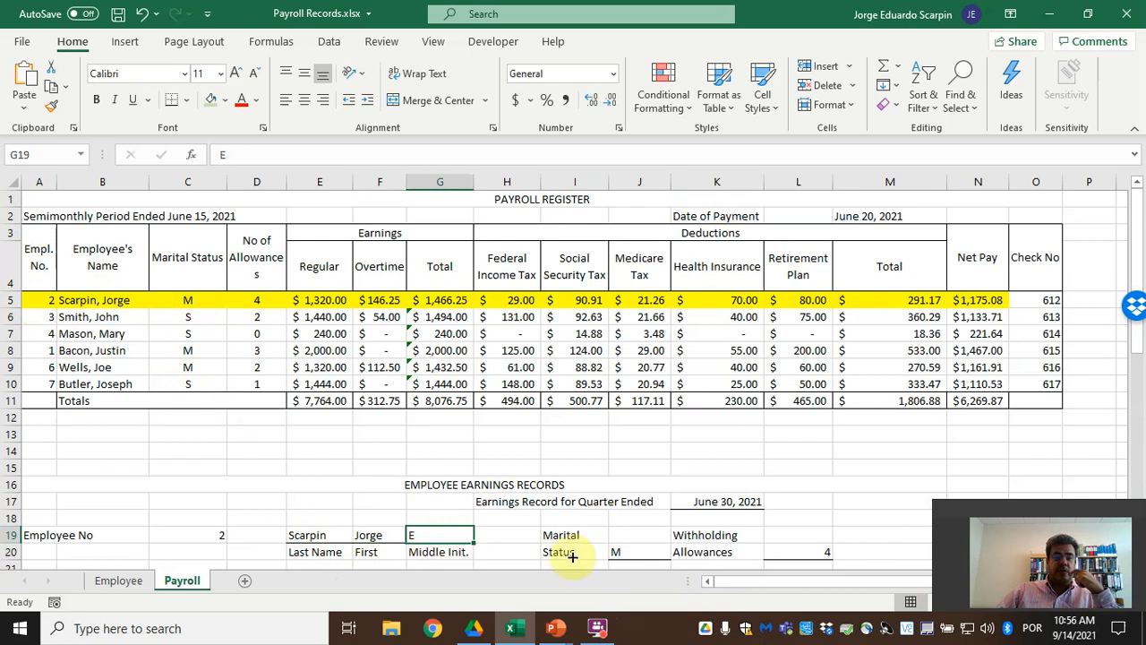
{"action": "left_click", "coordinate": [642, 553]}
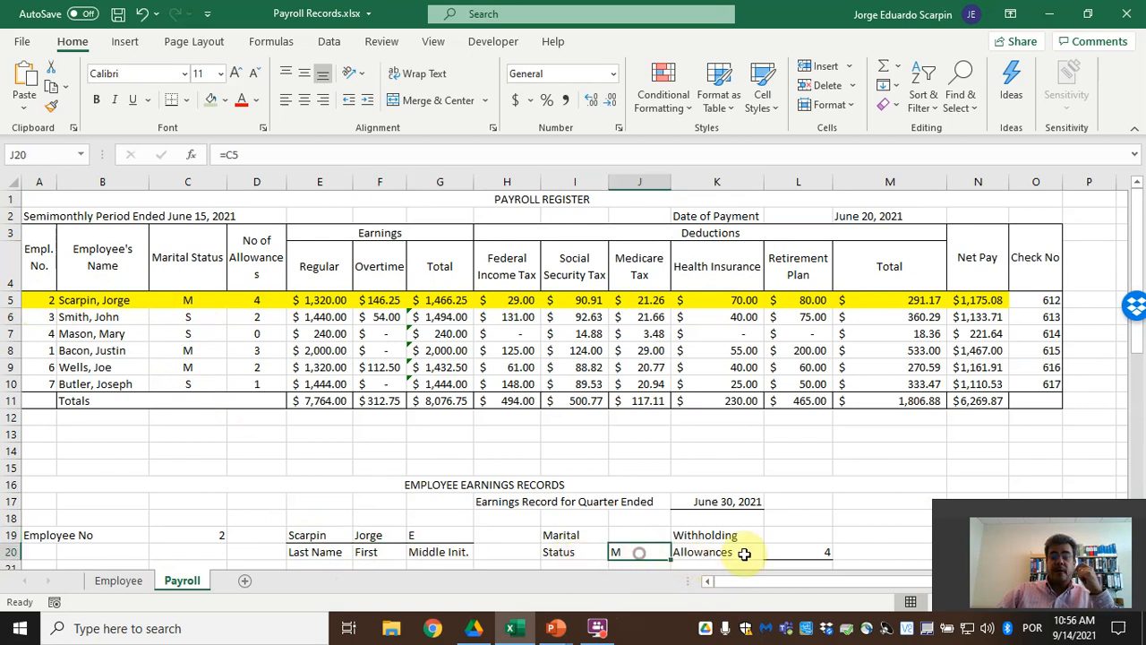
{"action": "left_click", "coordinate": [770, 556]}
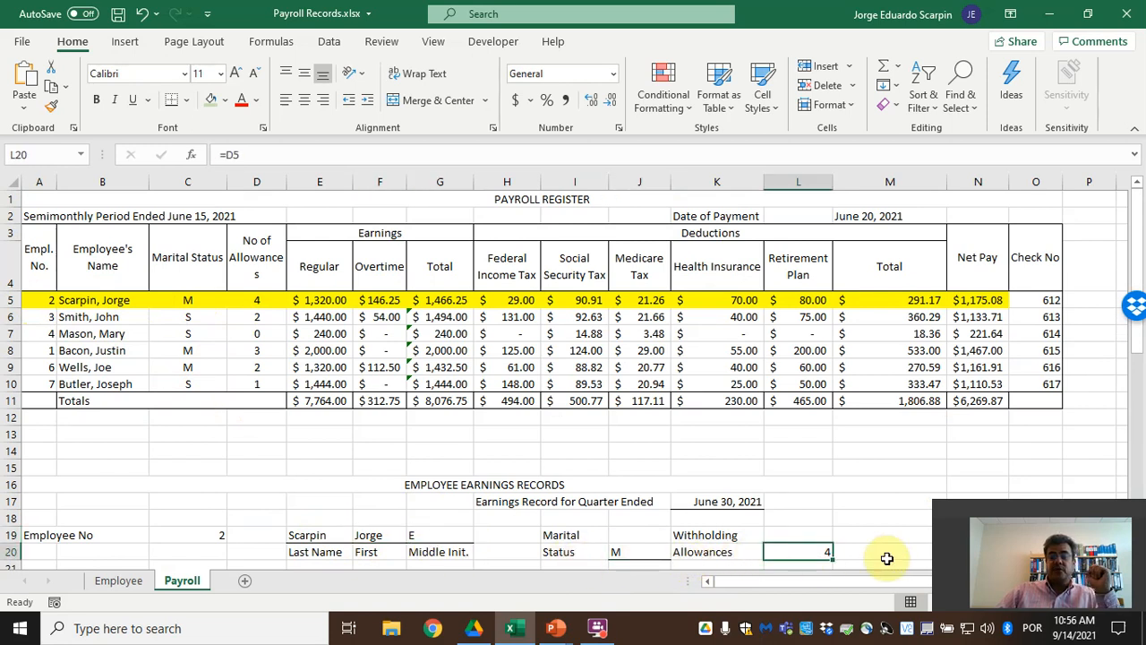
- Widen column D to fit its heading, and clear C31:D31 and F31:J31 in the 6/15/2021 row of the earnings record
{"action": "left_click_drag", "start_coordinate": [284, 181], "coordinate": [290, 180]}
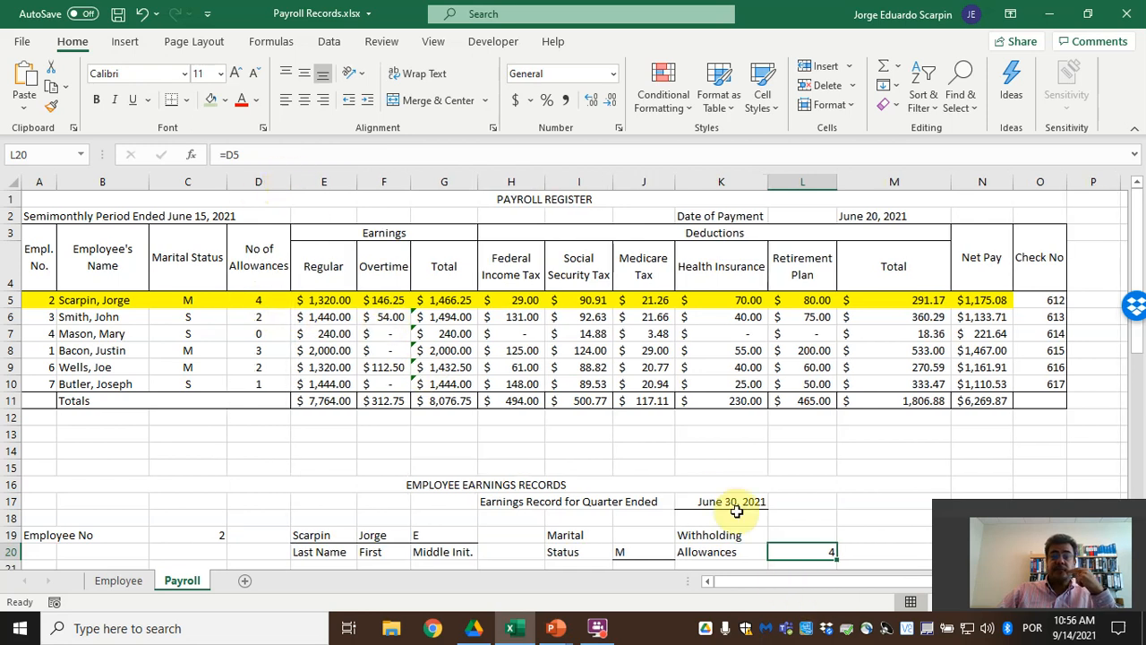
{"action": "scroll", "coordinate": [716, 537], "scroll_direction": "down", "scroll_amount": 5}
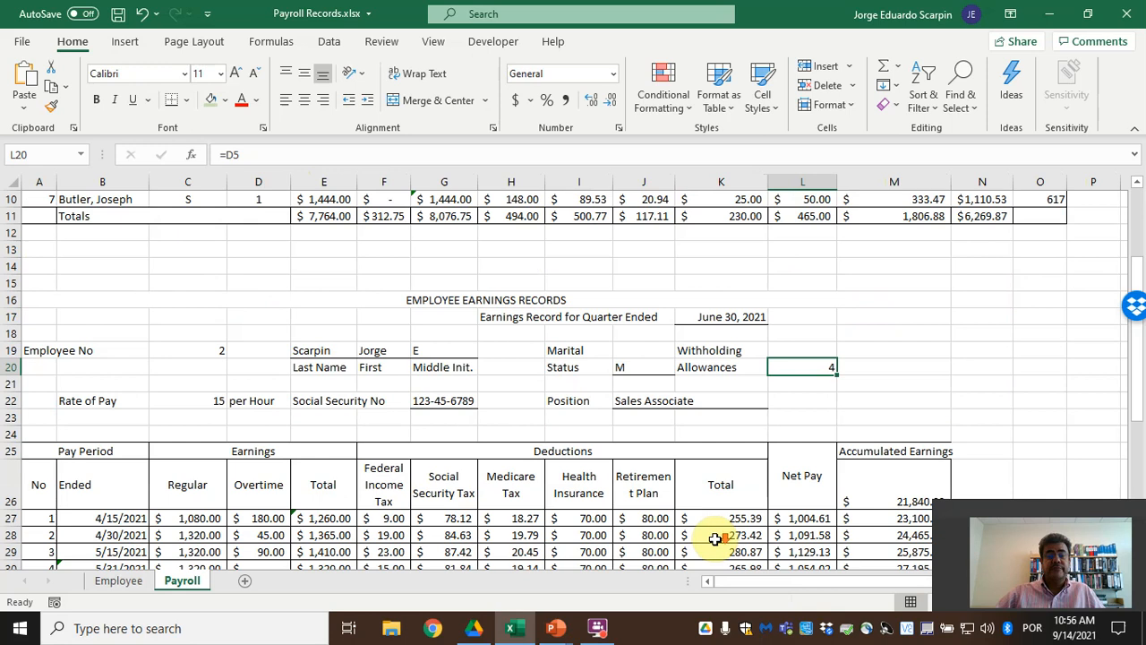
{"action": "left_click_drag", "start_coordinate": [179, 484], "coordinate": [249, 482]}
{"action": "key", "text": "Delete"}
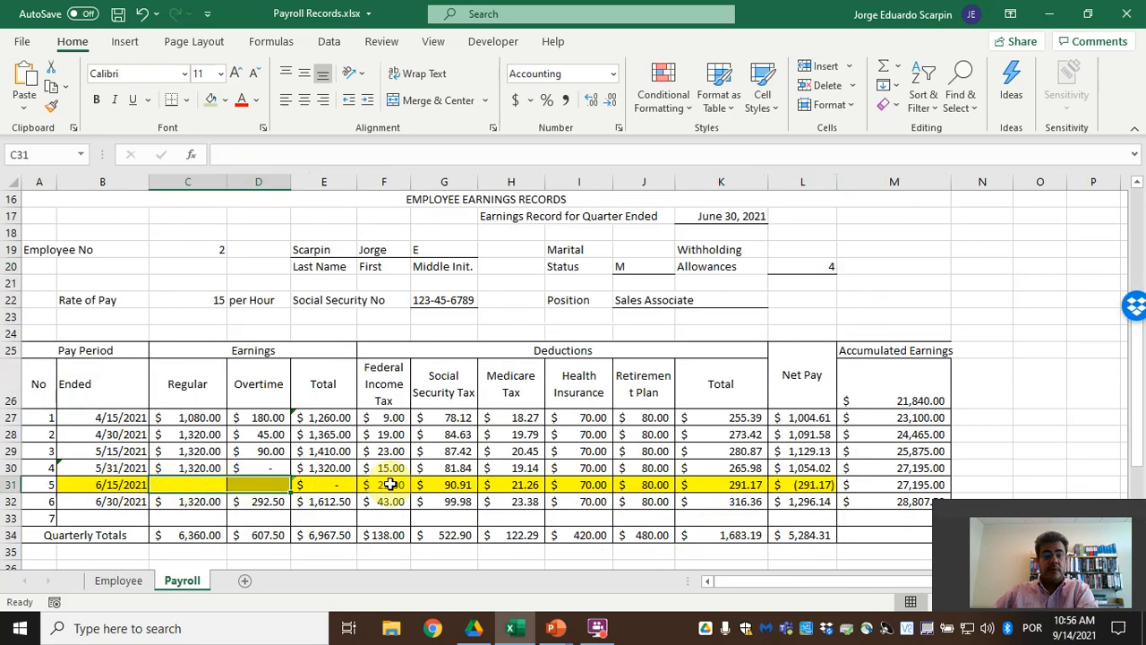
{"action": "left_click_drag", "start_coordinate": [392, 485], "coordinate": [637, 479]}
{"action": "key", "text": "Delete"}
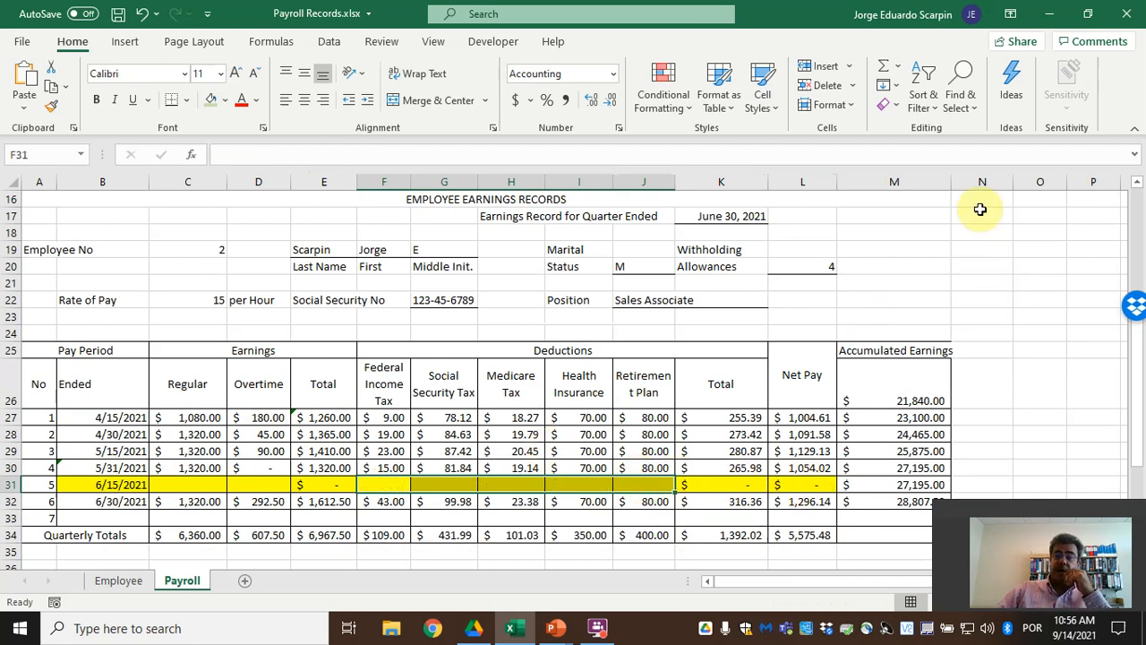
- Widen column M slightly and change the opening accumulated earnings in M26 to 11840
{"action": "double_click", "coordinate": [948, 183]}
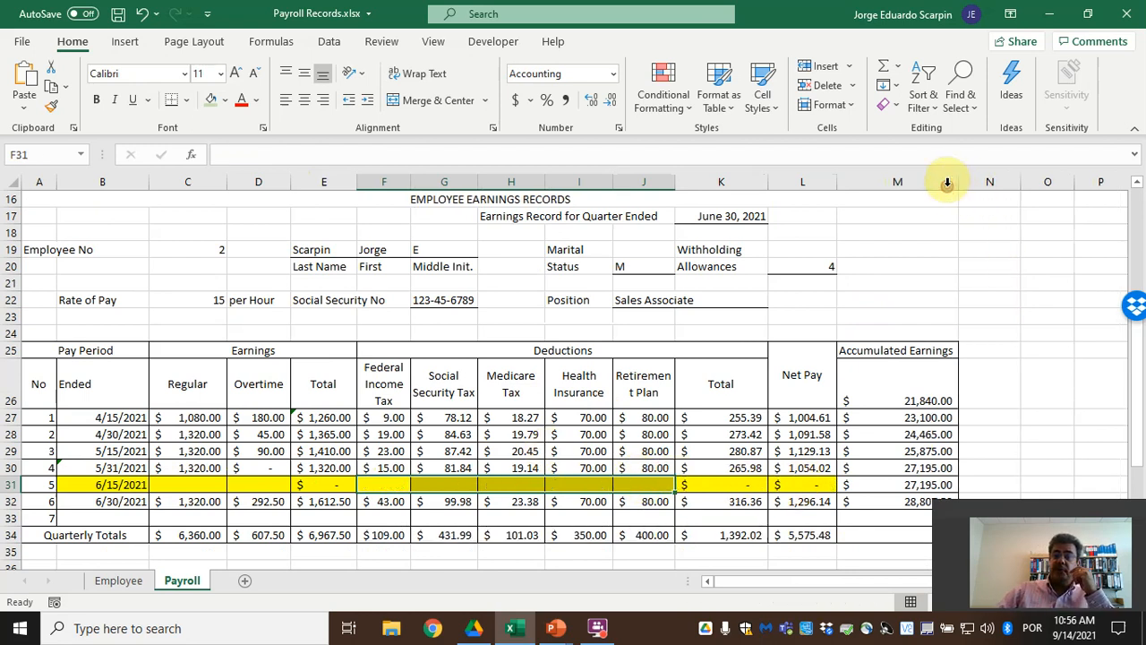
{"action": "left_click", "coordinate": [903, 399]}
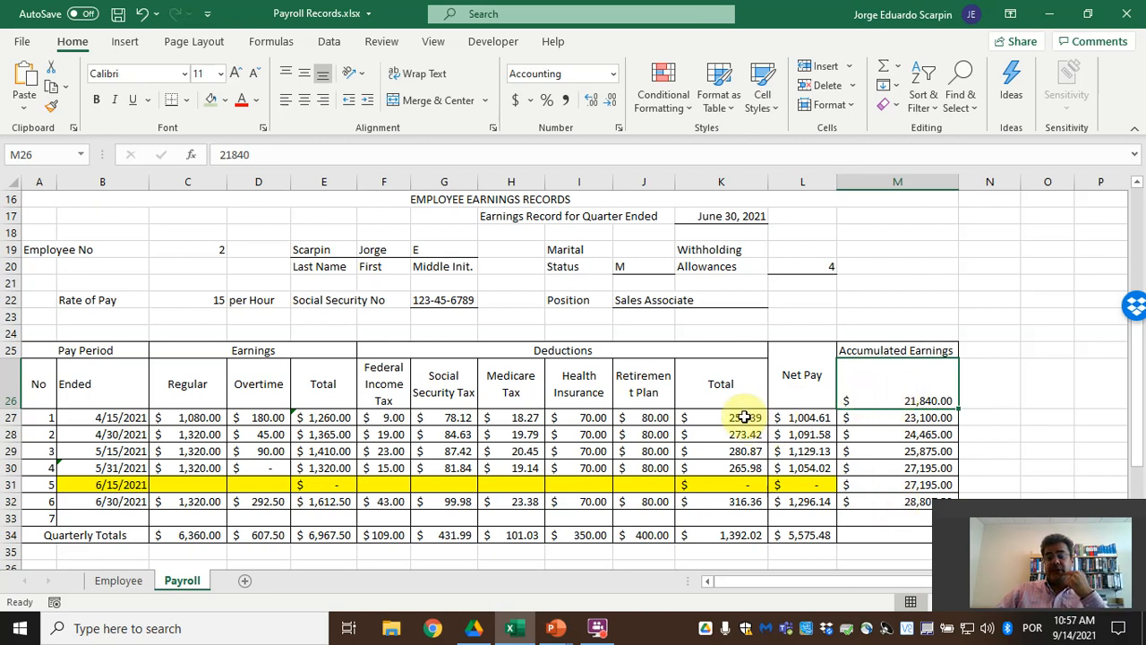
{"action": "double_click", "coordinate": [918, 400]}
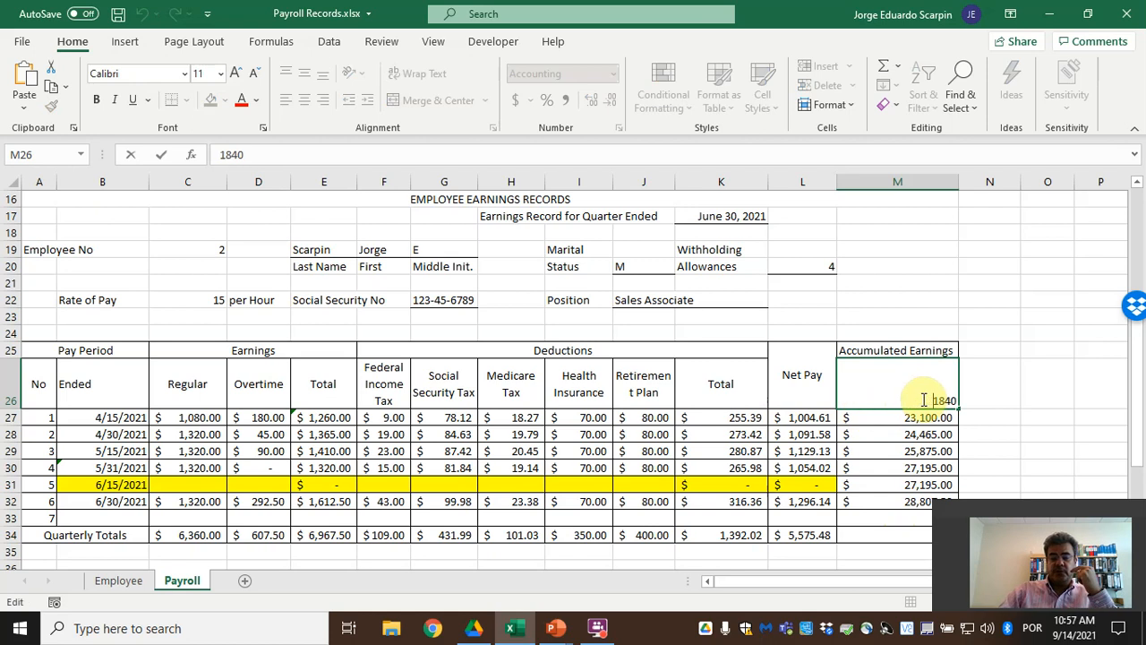
{"action": "key", "text": "Return"}
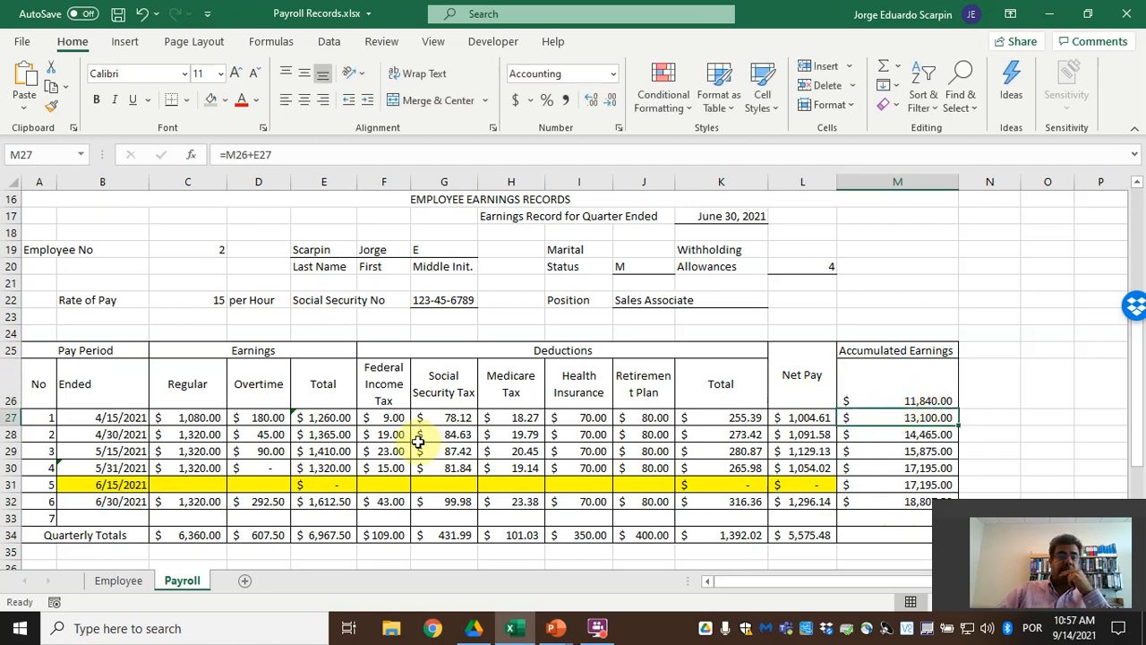
- Link the 6/15/2021 regular earnings in C31 to the payroll register with =E5
{"action": "left_click", "coordinate": [174, 483]}
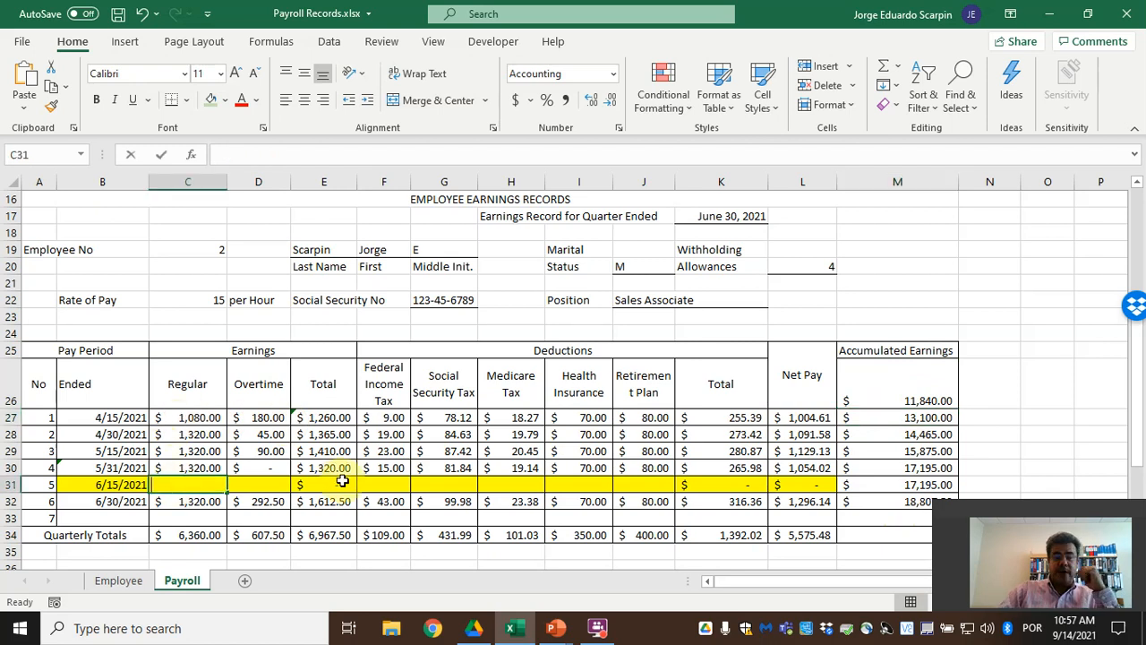
{"action": "type", "text": "="}
{"action": "scroll", "coordinate": [348, 483], "scroll_direction": "up", "scroll_amount": 4}
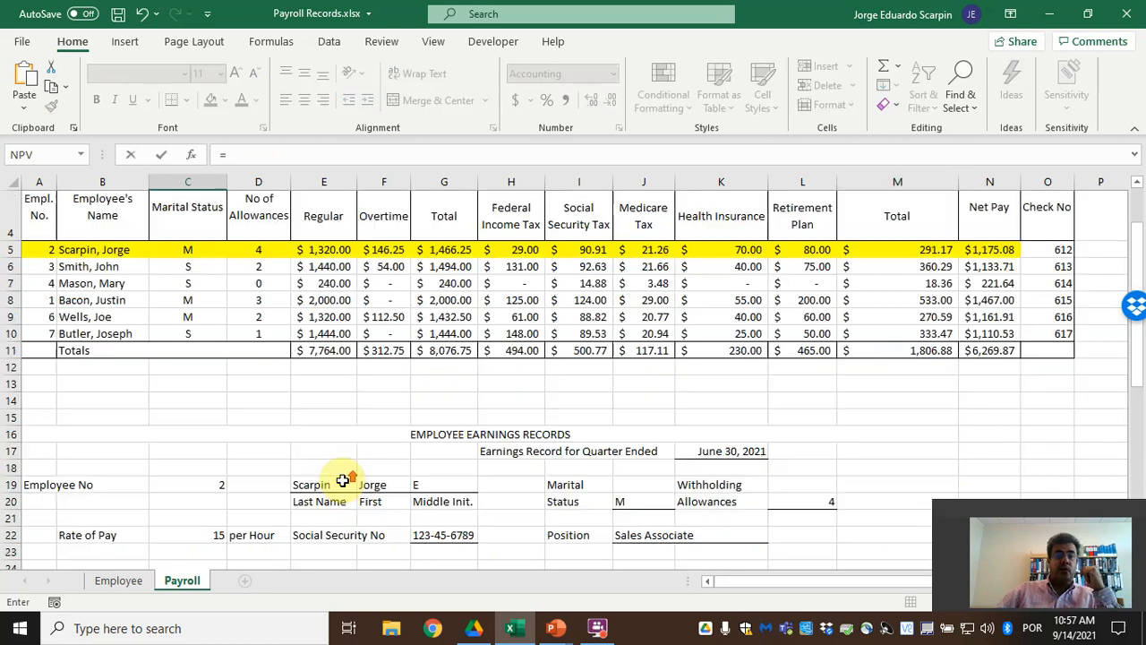
{"action": "left_click", "coordinate": [324, 251]}
{"action": "key", "text": "Return"}
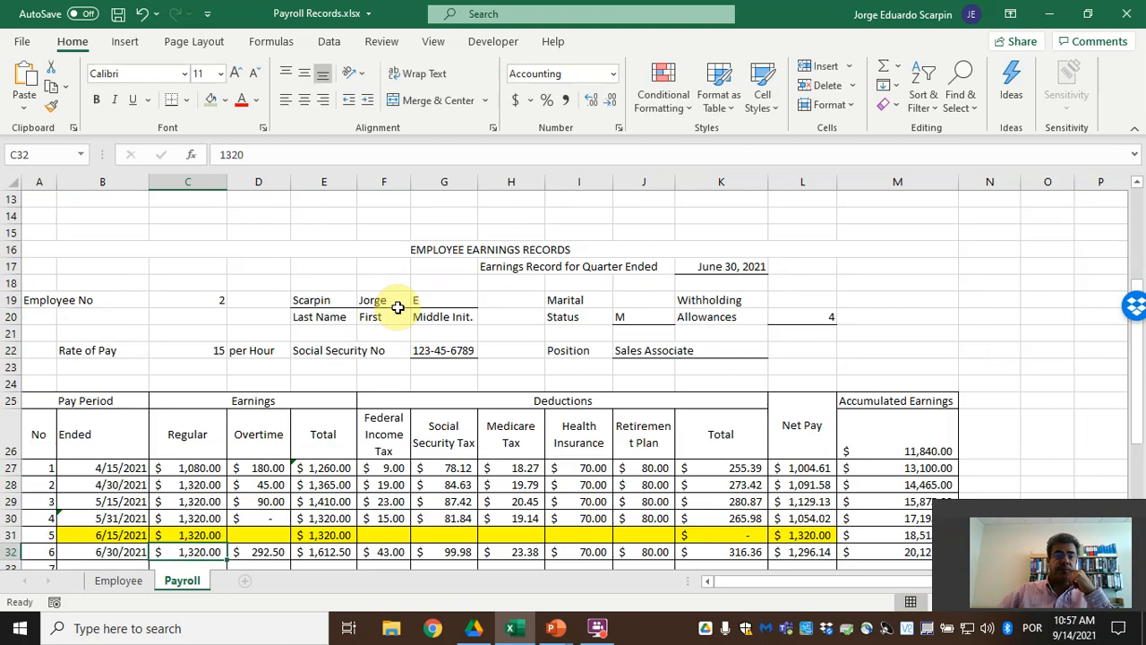
- Link the 6/15/2021 overtime earnings in D31 to the payroll register with =F5
{"action": "key", "text": "Up"}
{"action": "key", "text": "Right"}
{"action": "type", "text": "="}
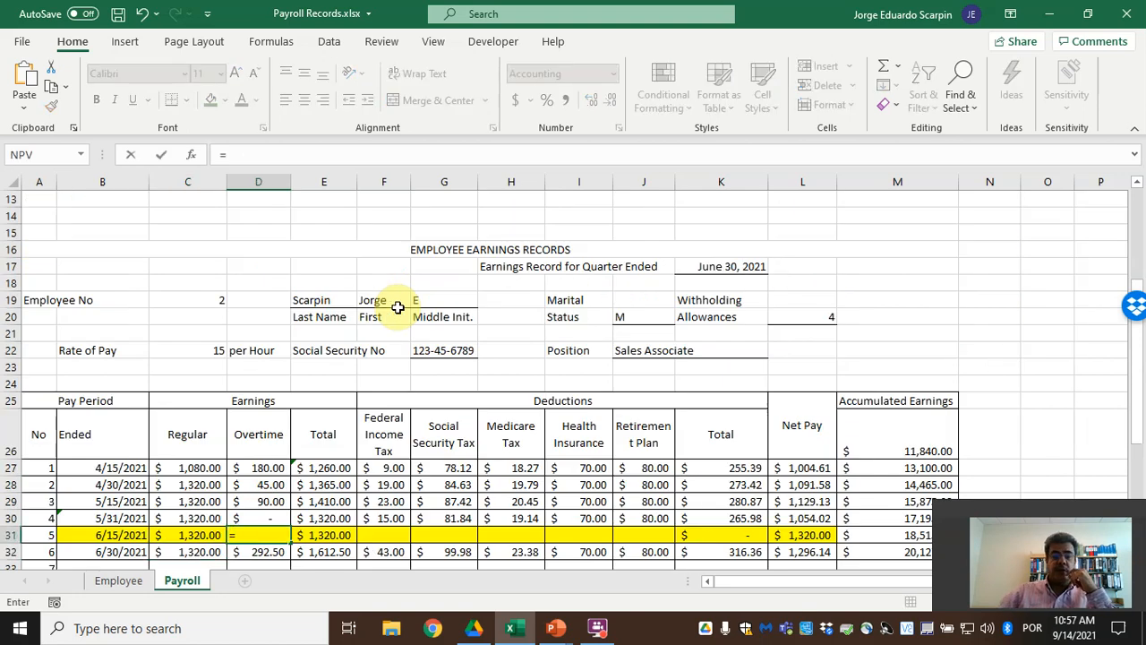
{"action": "scroll", "coordinate": [384, 332], "scroll_direction": "up", "scroll_amount": 4}
{"action": "left_click", "coordinate": [391, 301]}
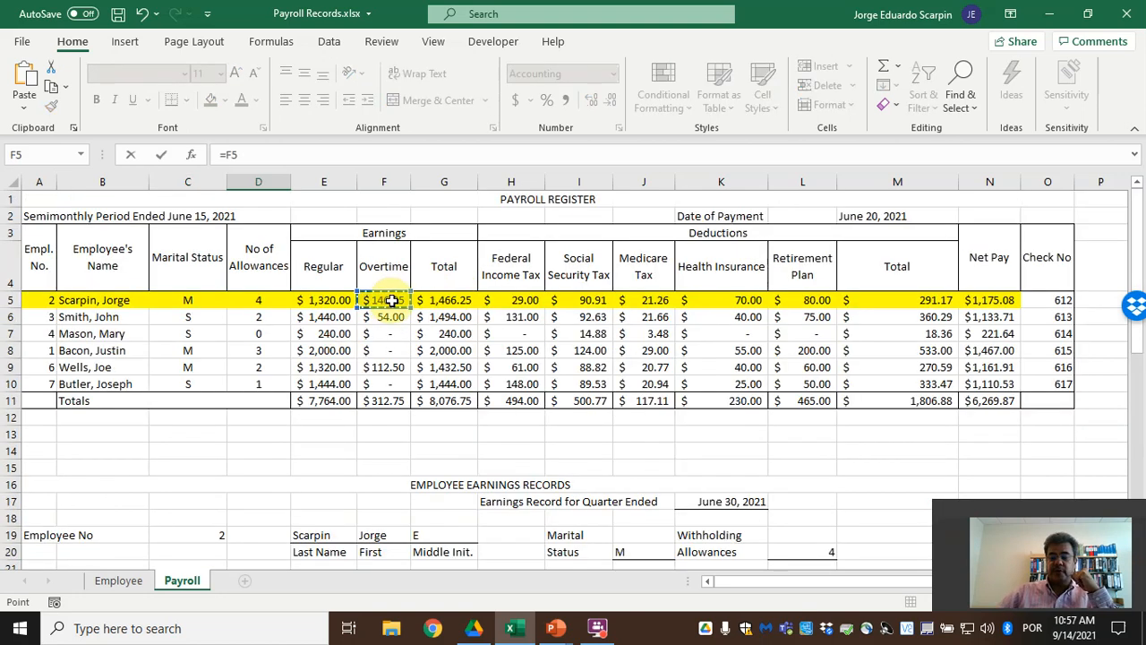
{"action": "key", "text": "Return"}
- Compare the total earnings formula in E31 with the register's total earnings in G5
{"action": "key", "text": "Up"}
{"action": "key", "text": "Right"}
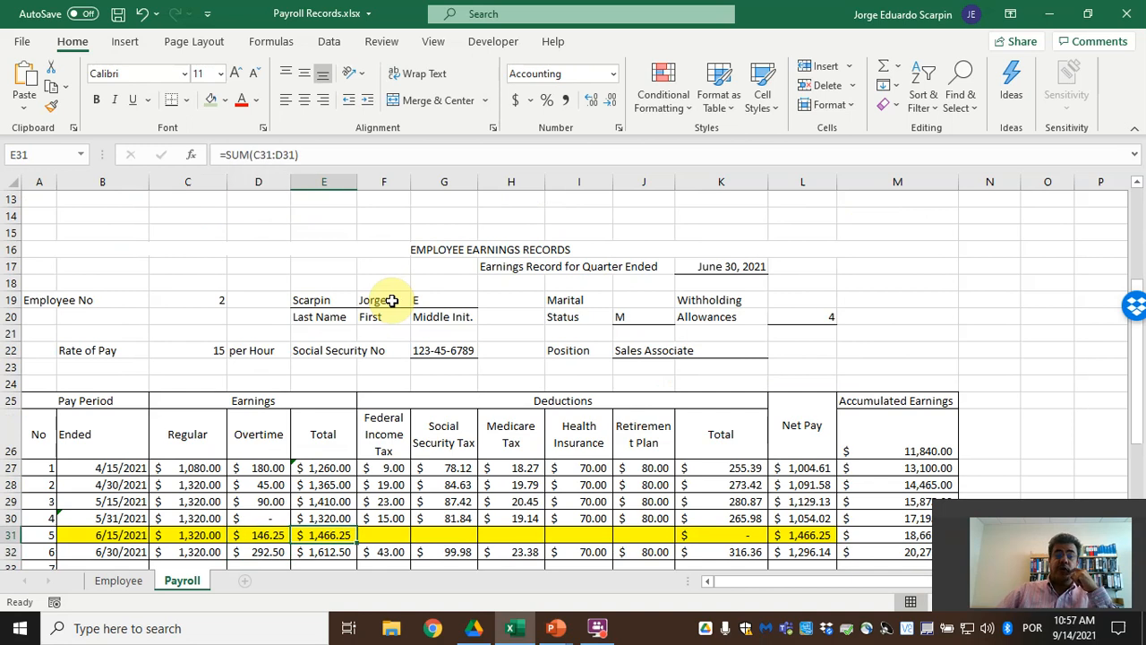
{"action": "scroll", "coordinate": [391, 301], "scroll_direction": "up", "scroll_amount": 4}
{"action": "left_click", "coordinate": [439, 301]}
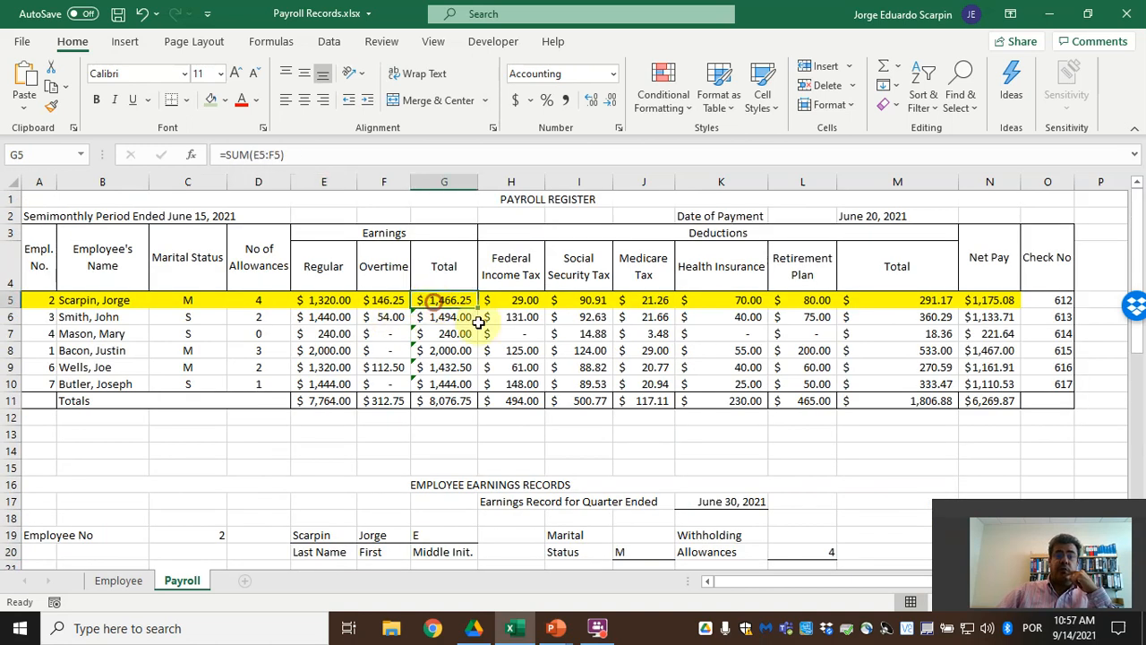
{"action": "scroll", "coordinate": [538, 486], "scroll_direction": "down", "scroll_amount": 1}
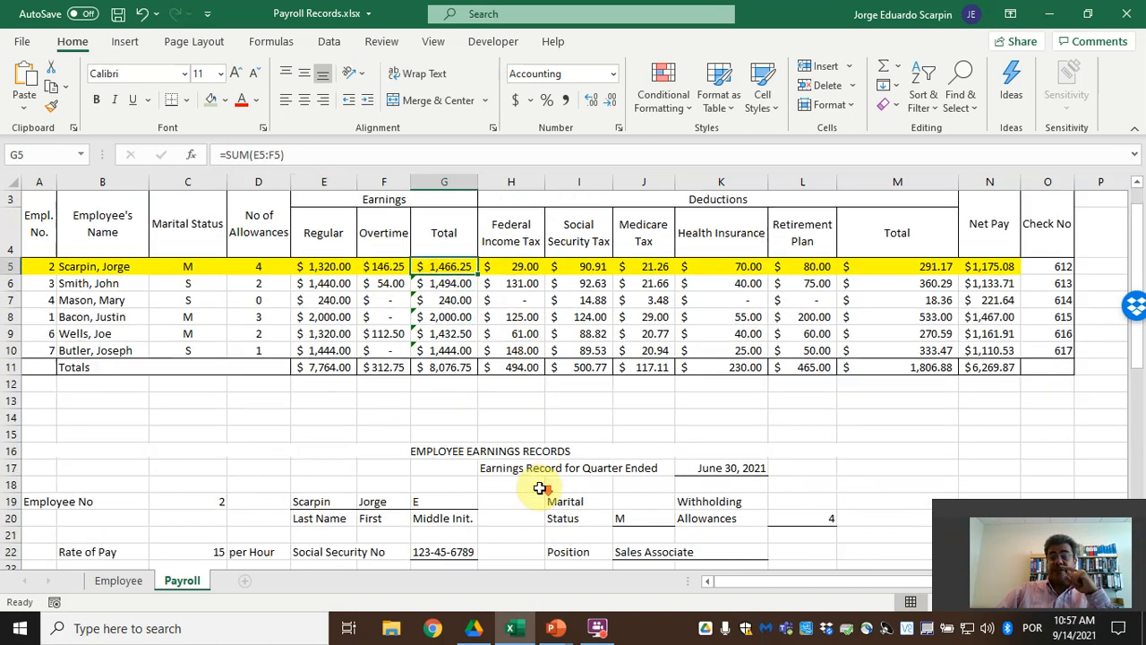
- Link the 6/15/2021 federal income tax in F31 to the payroll register with =H5
{"action": "scroll", "coordinate": [538, 487], "scroll_direction": "down", "scroll_amount": 5}
{"action": "left_click", "coordinate": [394, 484]}
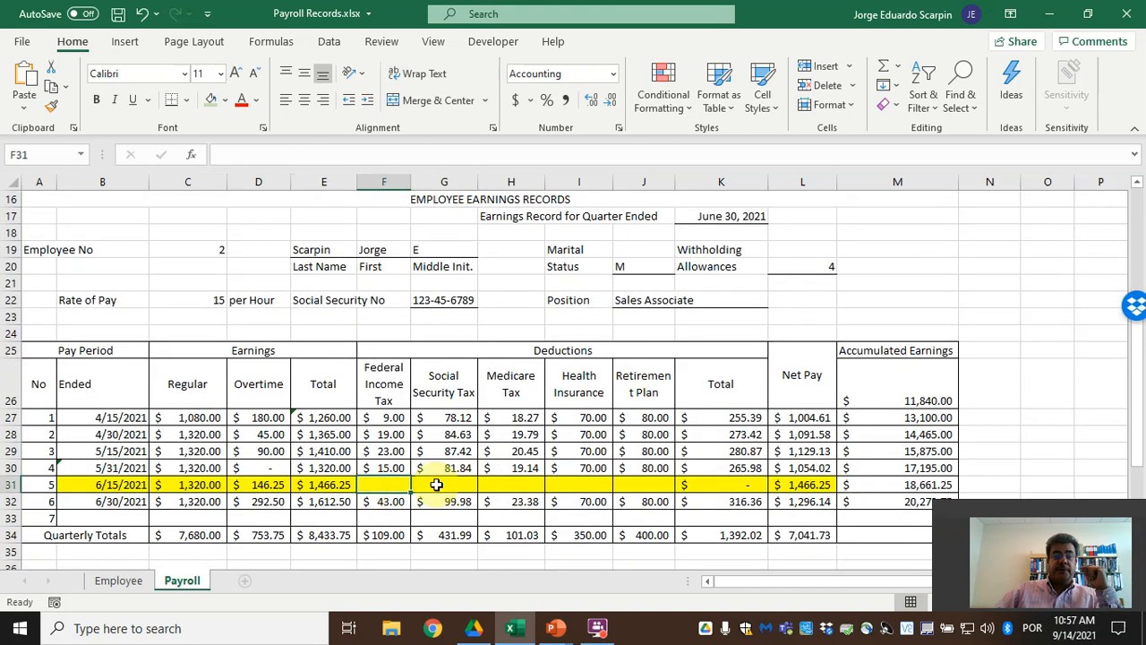
{"action": "type", "text": "="}
{"action": "scroll", "coordinate": [435, 485], "scroll_direction": "up", "scroll_amount": 5}
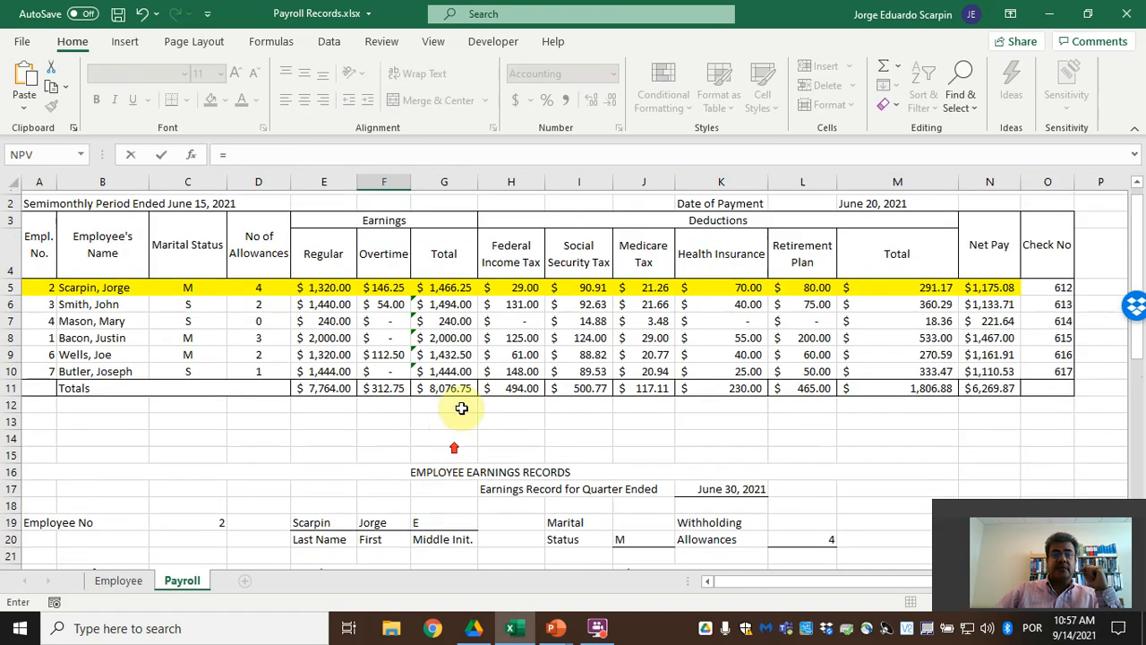
{"action": "left_click", "coordinate": [528, 295]}
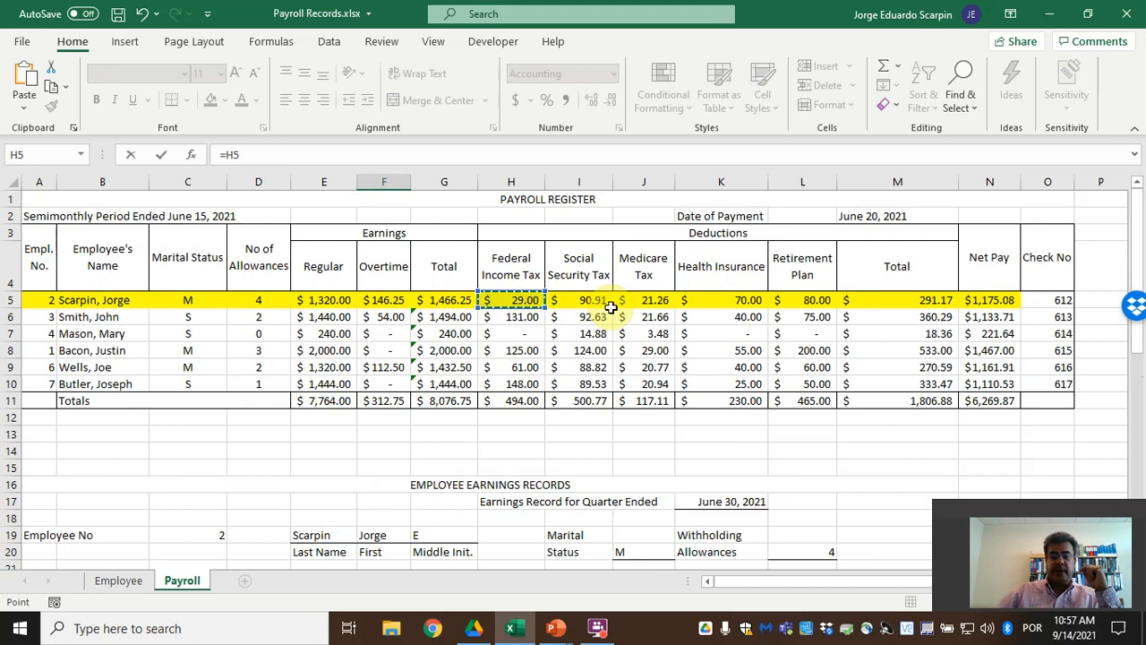
{"action": "key", "text": "Return"}
{"action": "key", "text": "Up"}
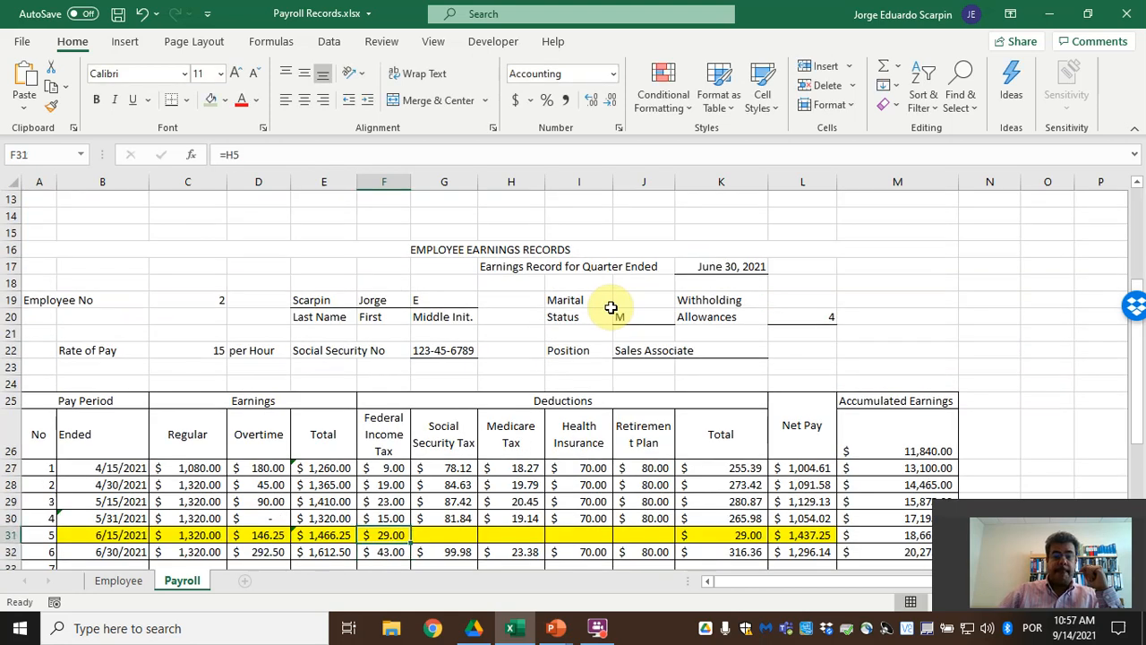
- Link the 6/15/2021 Social Security tax in G31 to the payroll register with =I5
{"action": "key", "text": "Right"}
{"action": "type", "text": "="}
{"action": "scroll", "coordinate": [613, 305], "scroll_direction": "up", "scroll_amount": 4}
{"action": "left_click", "coordinate": [598, 301]}
{"action": "key", "text": "Tab"}
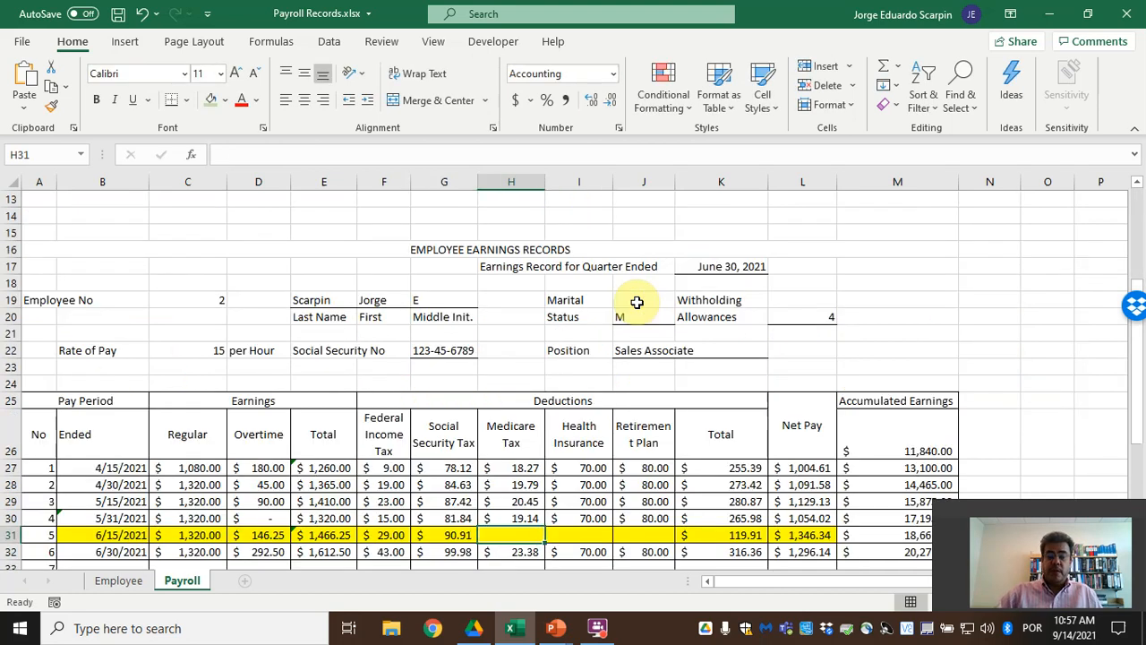
- Link the 6/15/2021 Medicare tax in H31 to the payroll register with =J5
{"action": "type", "text": "="}
{"action": "scroll", "coordinate": [640, 301], "scroll_direction": "up", "scroll_amount": 4}
{"action": "left_click", "coordinate": [641, 299]}
{"action": "key", "text": "Return"}
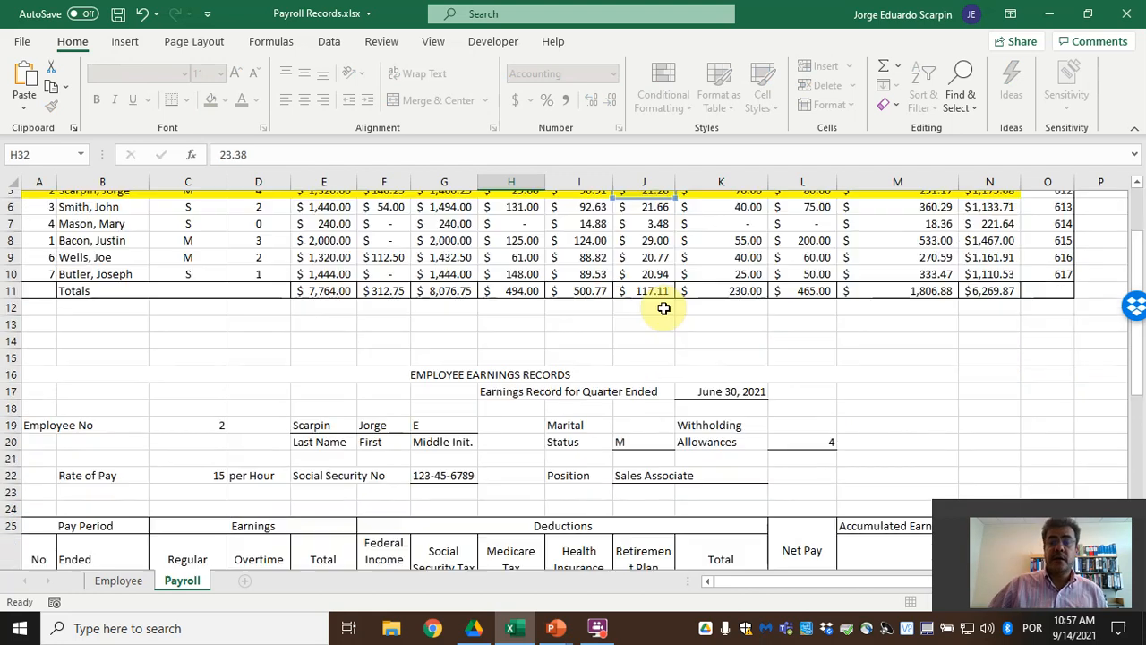
{"action": "key", "text": "Up"}
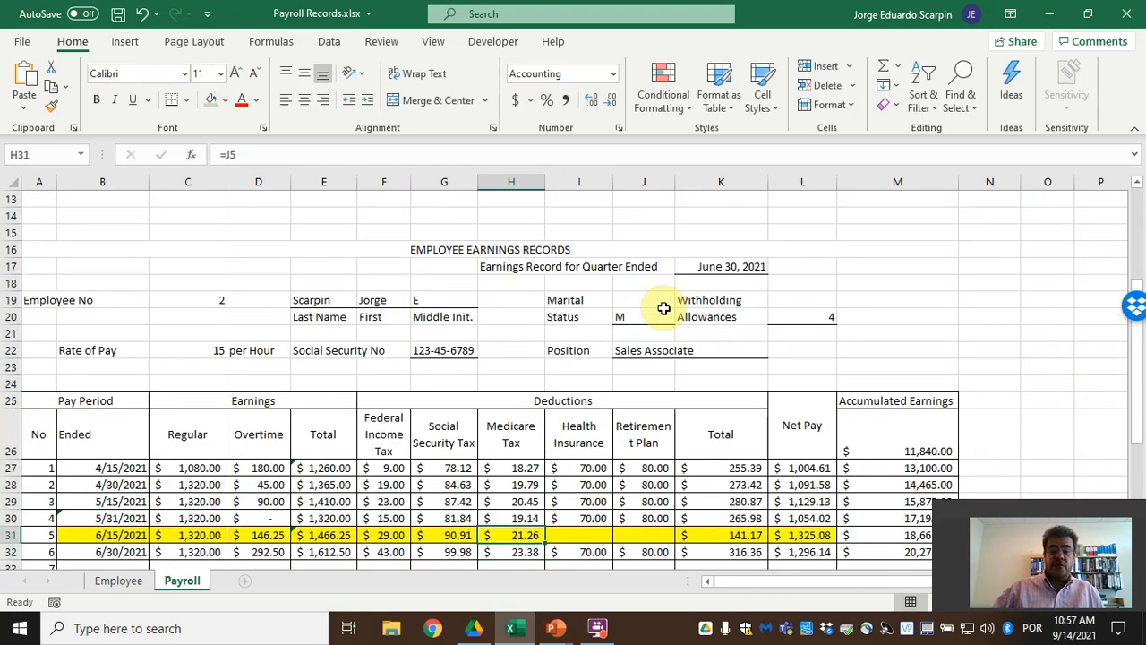
- Link the 6/15/2021 health insurance deduction in I31 to the payroll register with =K5
{"action": "key", "text": "Right"}
{"action": "type", "text": "="}
{"action": "scroll", "coordinate": [663, 304], "scroll_direction": "up", "scroll_amount": 4}
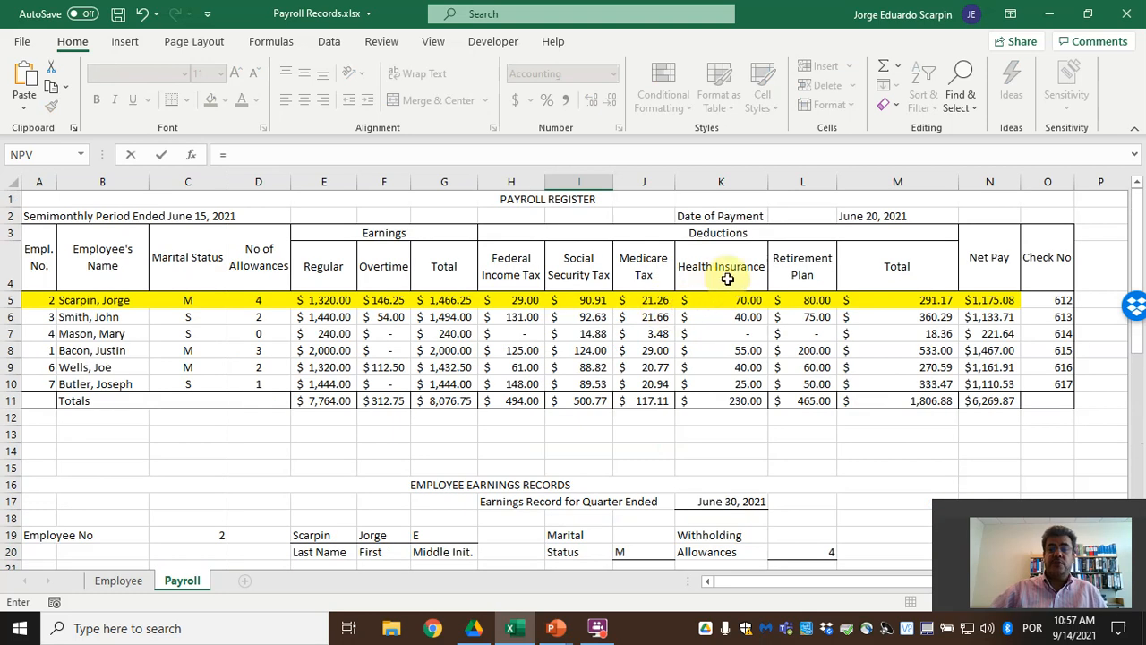
{"action": "left_click", "coordinate": [721, 298]}
{"action": "key", "text": "Return"}
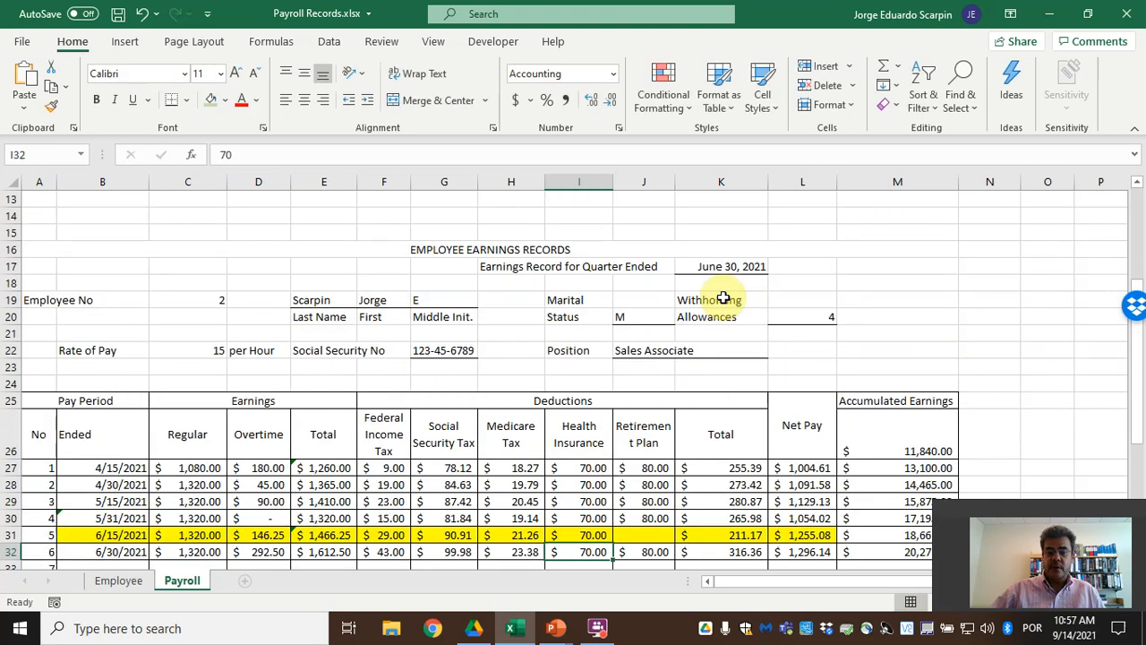
- Link the 6/15/2021 retirement plan deduction in J31 to the payroll register with =L5
{"action": "key", "text": "Up"}
{"action": "key", "text": "Right"}
{"action": "type", "text": "="}
{"action": "scroll", "coordinate": [723, 298], "scroll_direction": "up", "scroll_amount": 4}
{"action": "left_click", "coordinate": [803, 298]}
{"action": "key", "text": "Return"}
- Compare the net pay in L31 of the earnings record with the register's net pay in N5, and review both tables
{"action": "scroll", "coordinate": [800, 294], "scroll_direction": "down", "scroll_amount": 1}
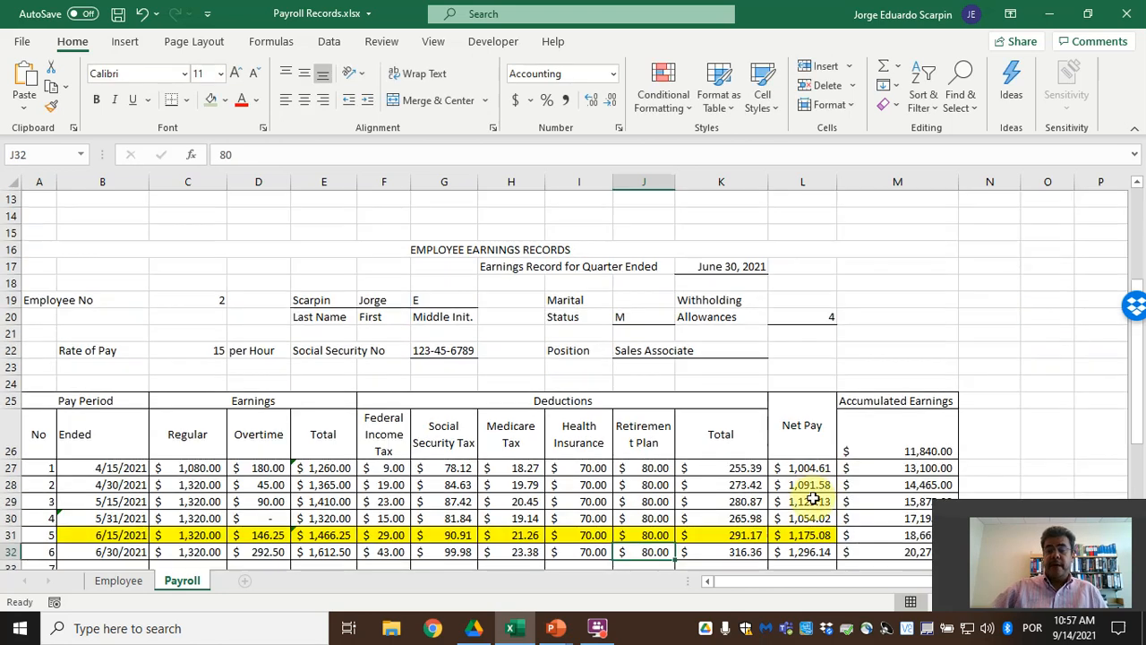
{"action": "left_click", "coordinate": [810, 535]}
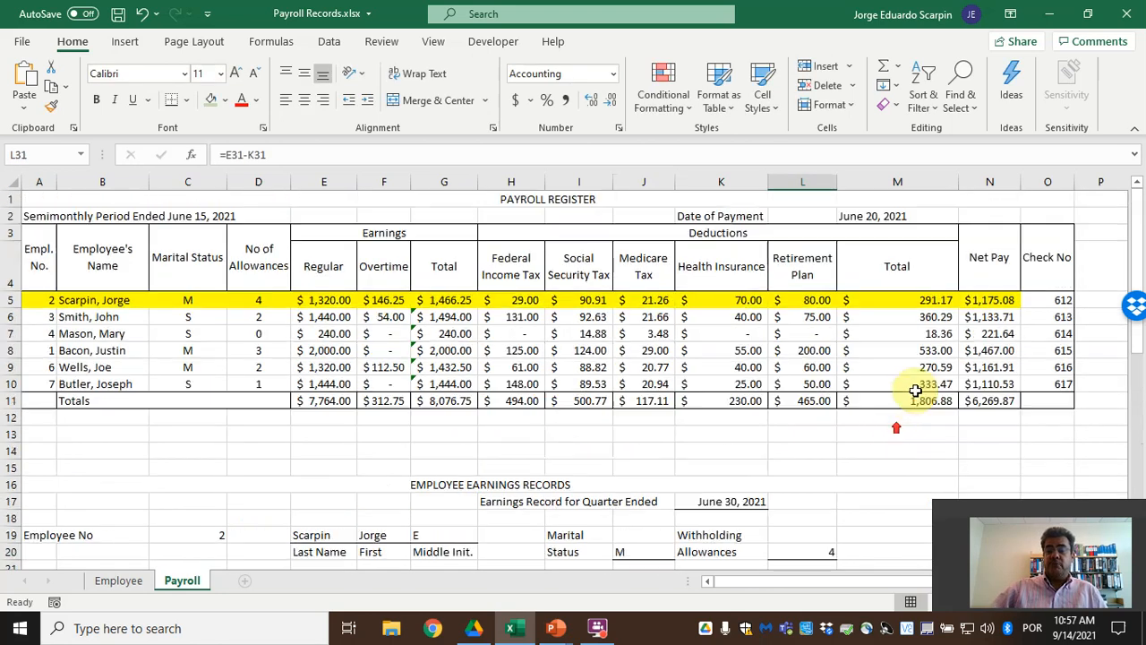
{"action": "left_click", "coordinate": [1005, 298]}
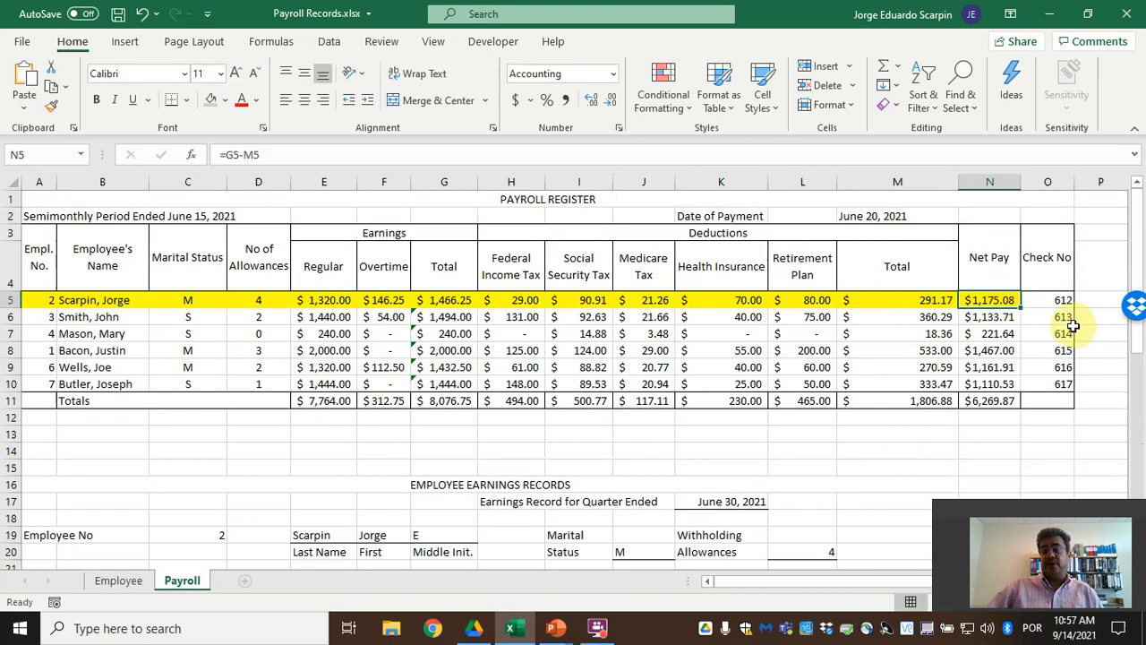
{"action": "scroll", "coordinate": [882, 452], "scroll_direction": "down", "scroll_amount": 5}
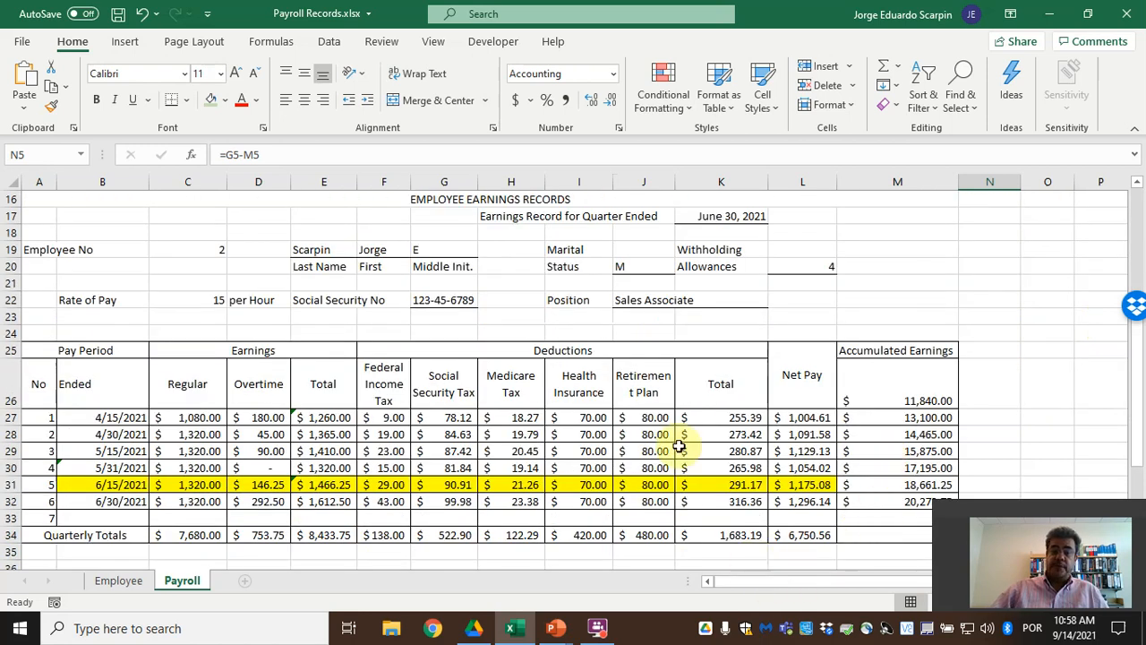
{"action": "scroll", "coordinate": [556, 425], "scroll_direction": "up", "scroll_amount": 5}
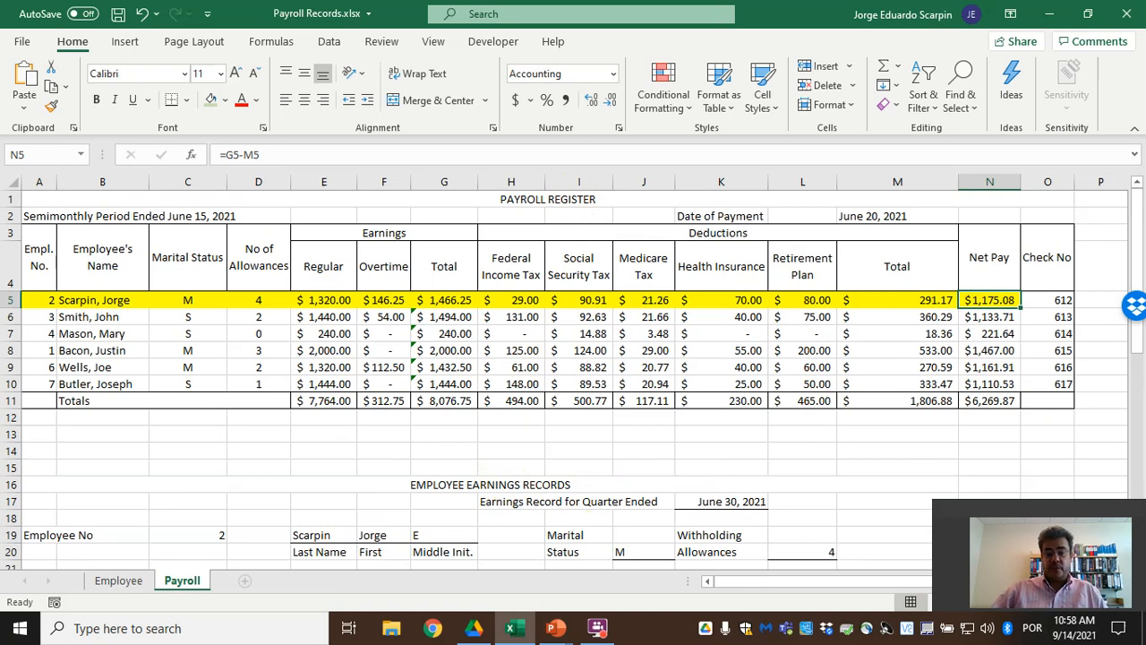
- Compare the Payroll Register and Employee Earnings Records slides in PowerPoint with the matching table titles in the Excel workbook
{"action": "key", "text": "alt+Tab"}
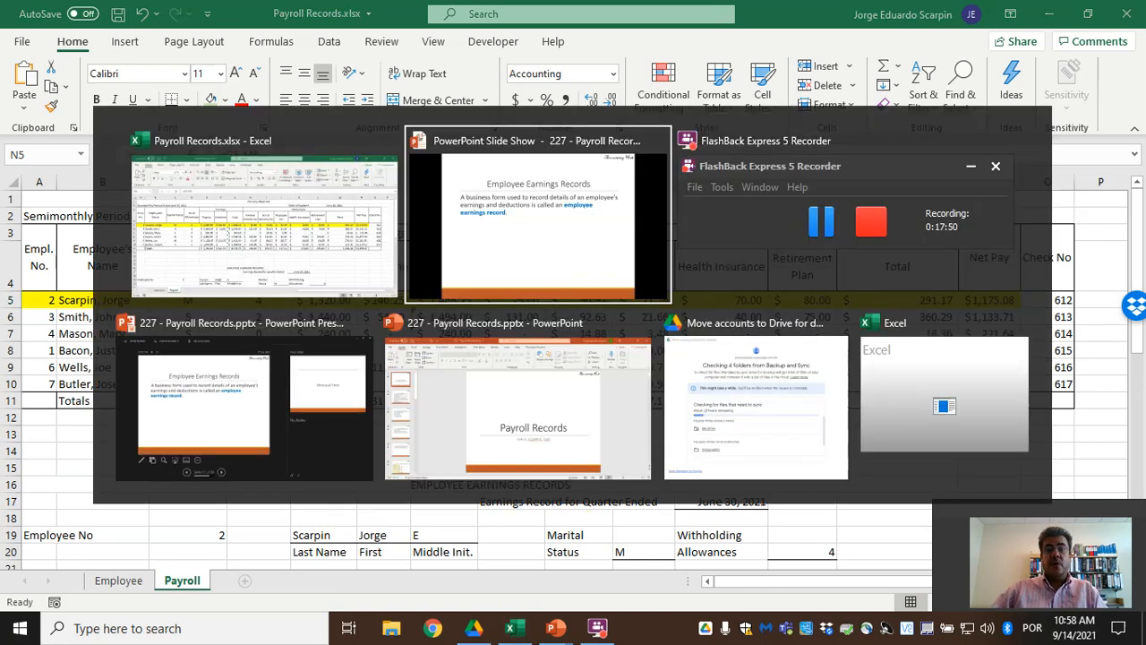
{"action": "key", "text": "Right"}
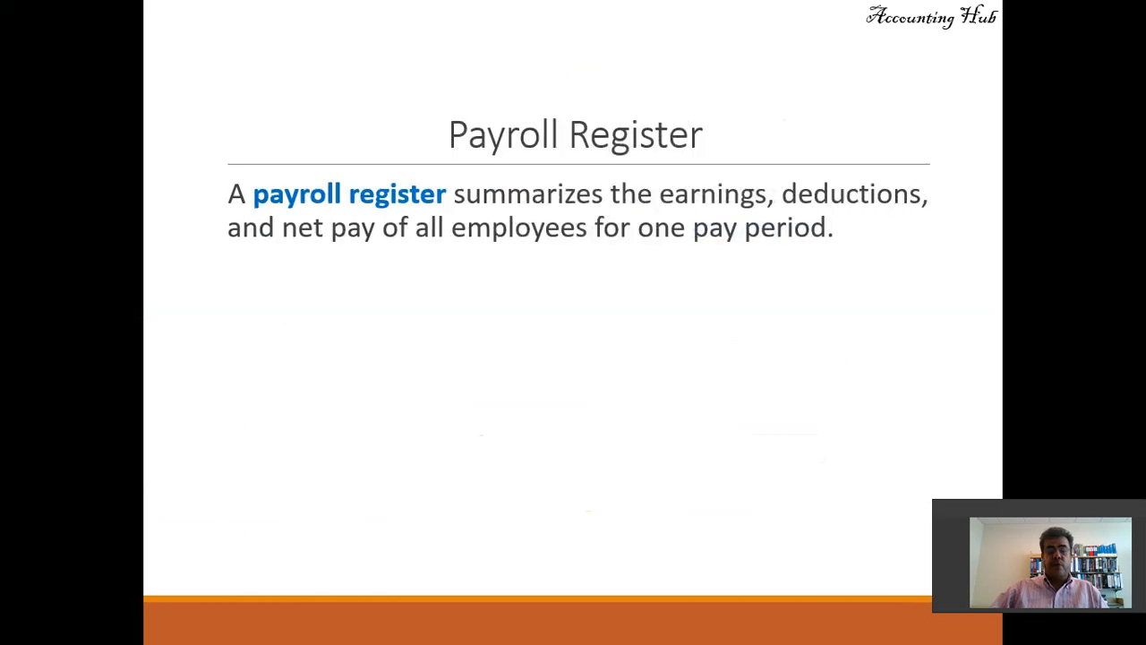
{"action": "key", "text": "alt+Tab"}
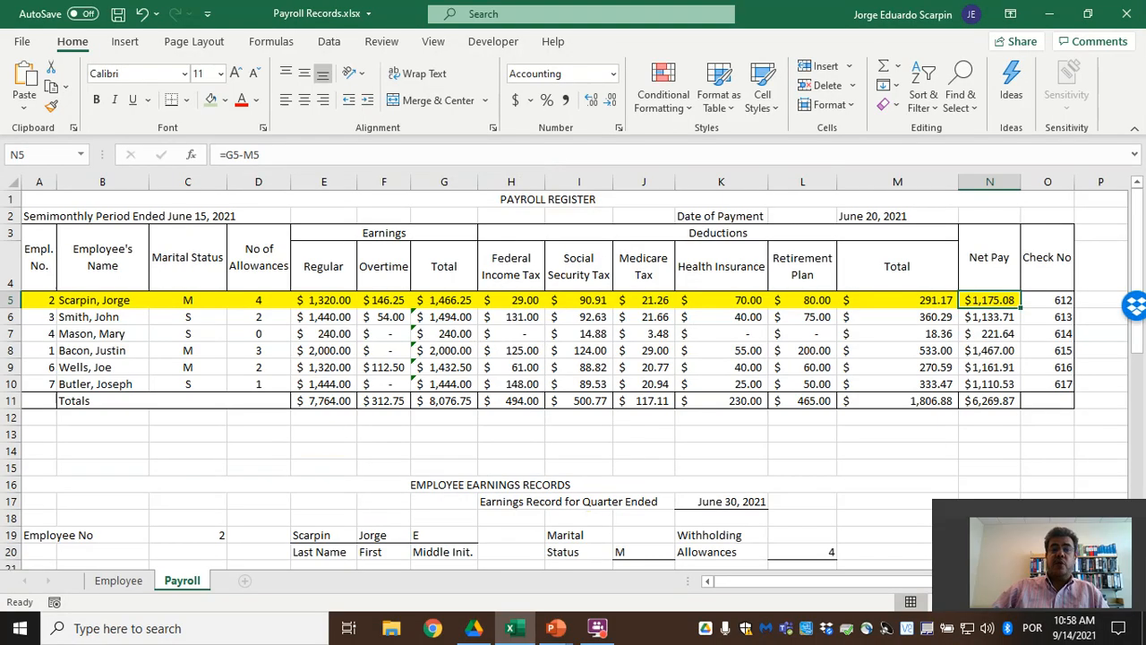
{"action": "left_click", "coordinate": [560, 199]}
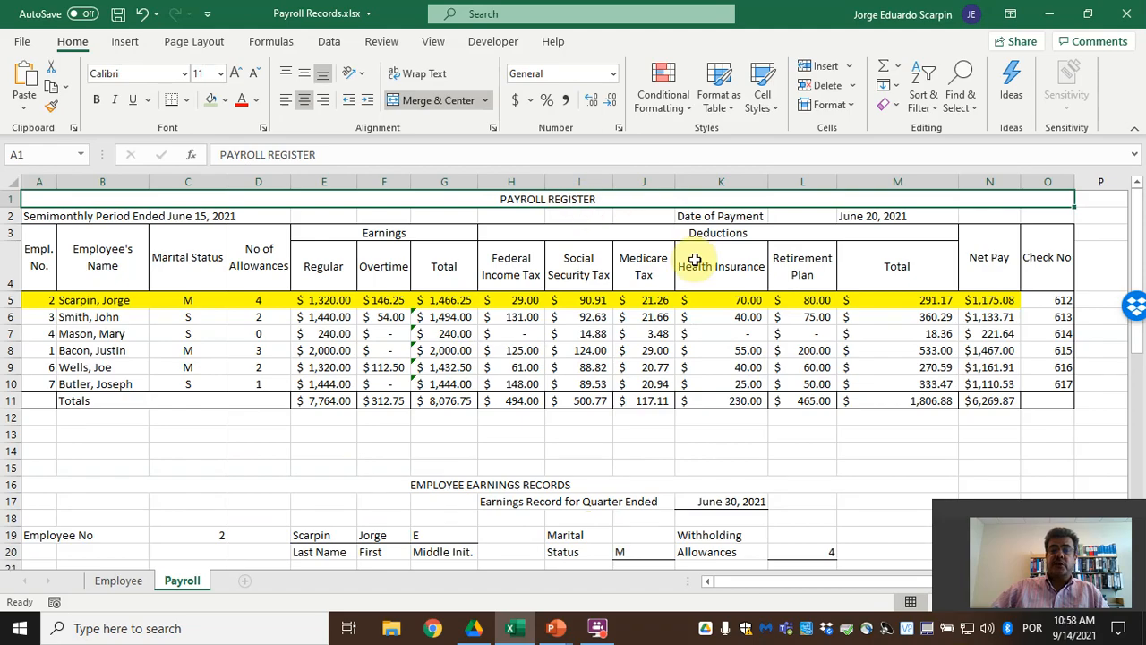
{"action": "key", "text": "alt+Tab"}
{"action": "key", "text": "Right"}
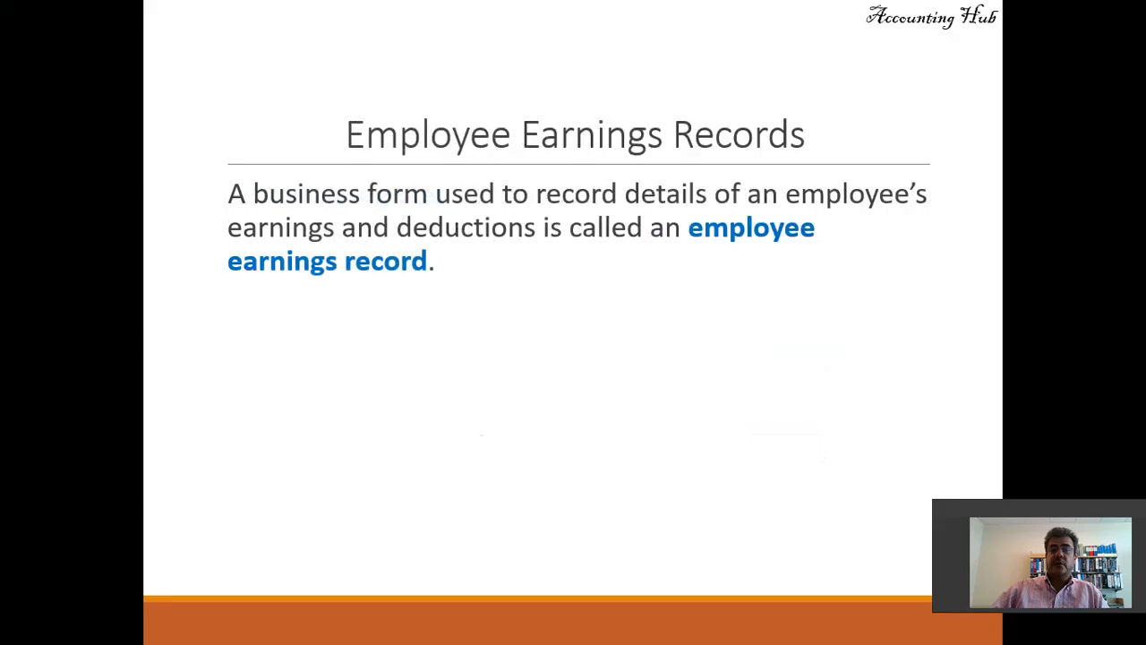
{"action": "key", "text": "alt+Tab"}
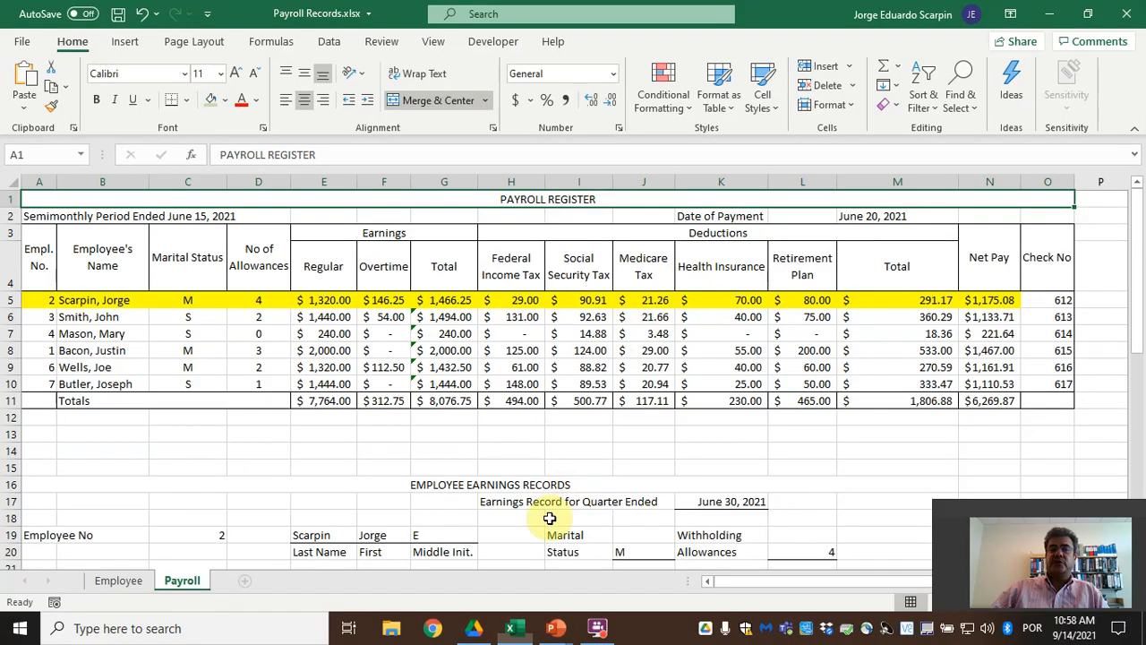
{"action": "left_click", "coordinate": [578, 485]}
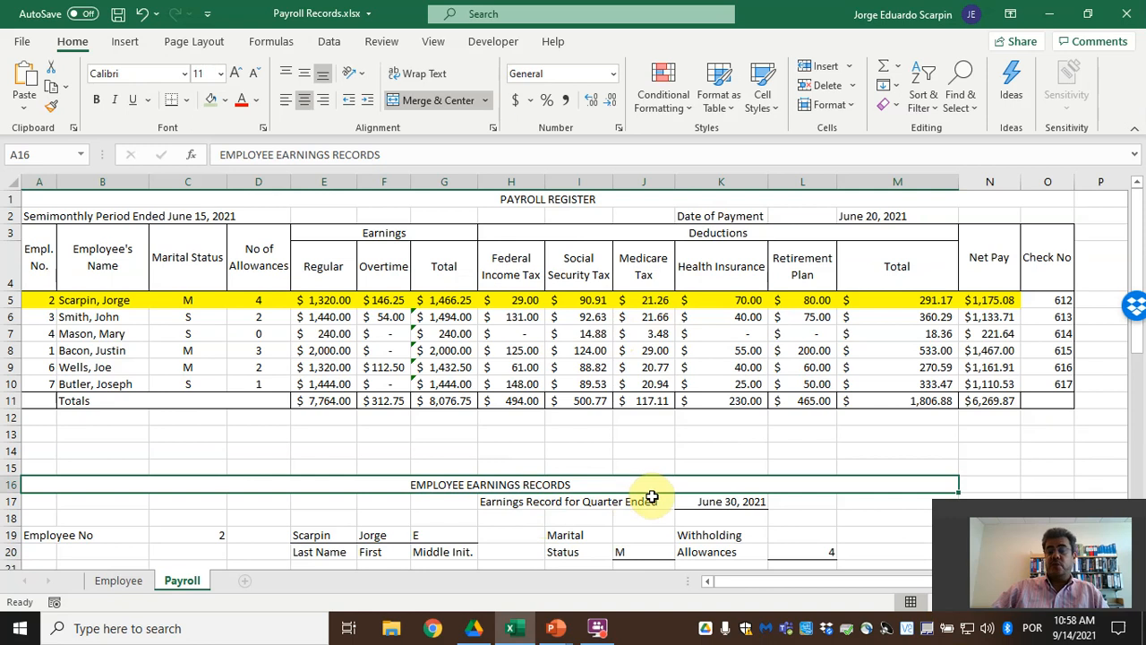
- Switch to the PowerPoint slide show and advance to the Payroll Bank Account slide on voucher checks
{"action": "key", "text": "alt+Tab"}
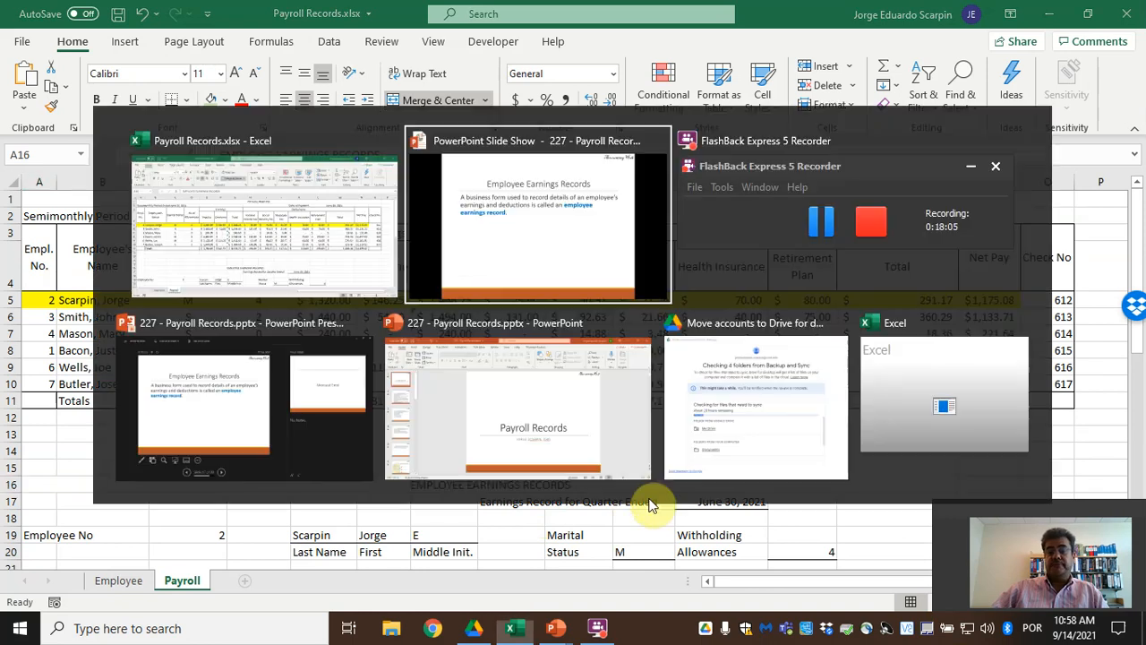
{"action": "key", "text": "Right"}
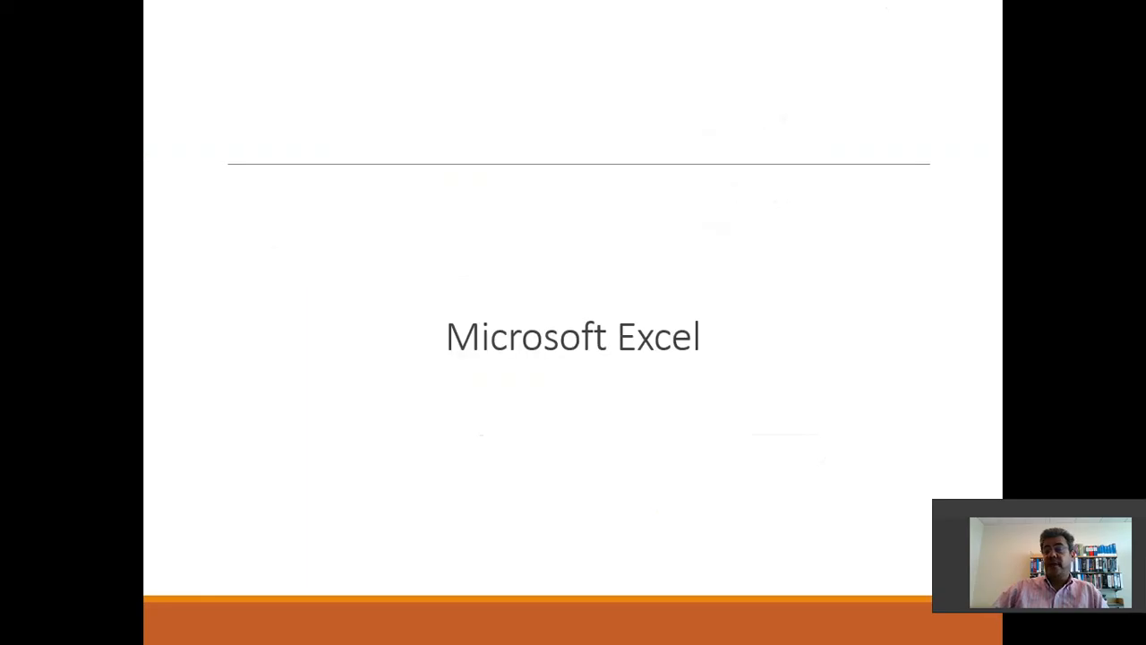
{"action": "key", "text": "Right"}
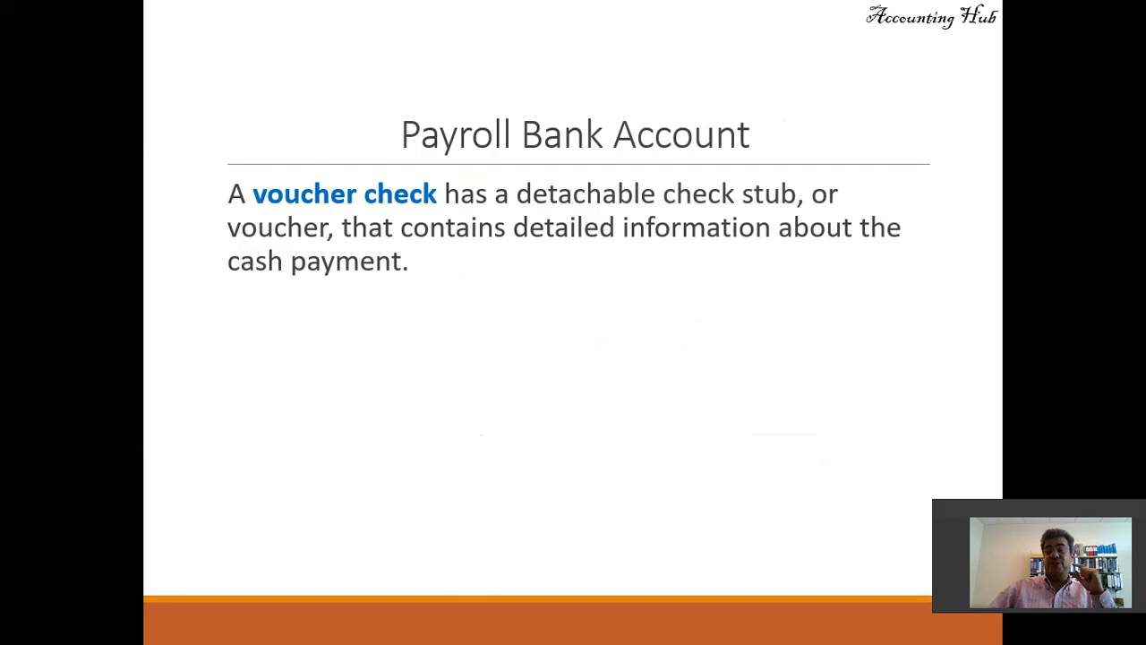
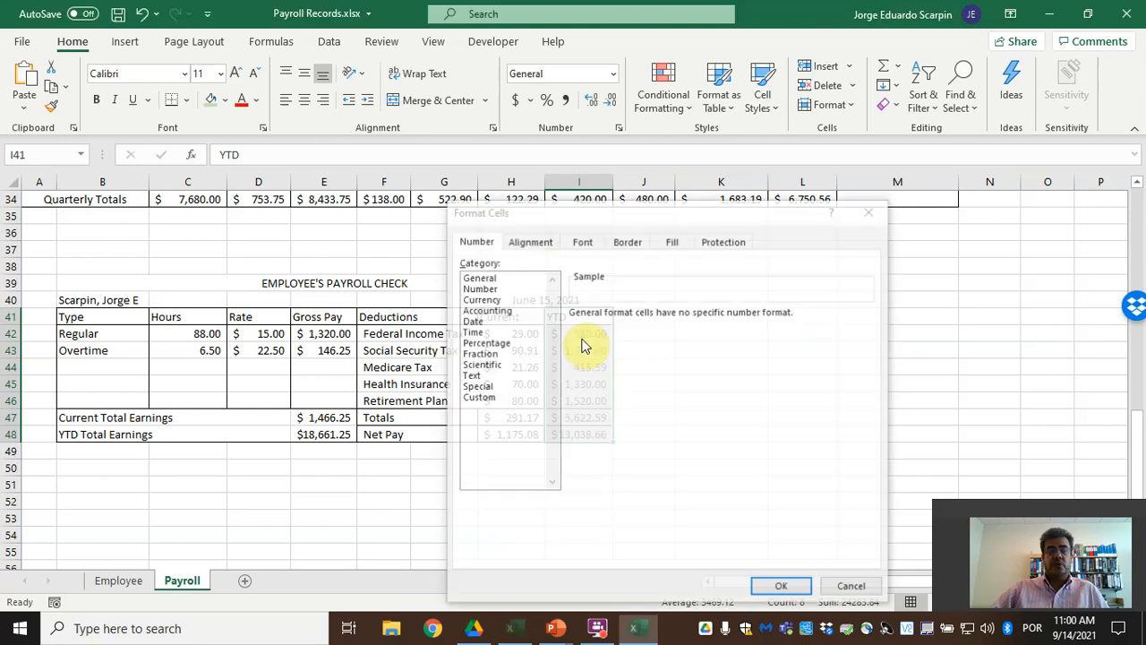
- Add a right border to the YTD column I41:I48 of the payroll check and center the headings in row 41
{"action": "left_click", "coordinate": [625, 239]}
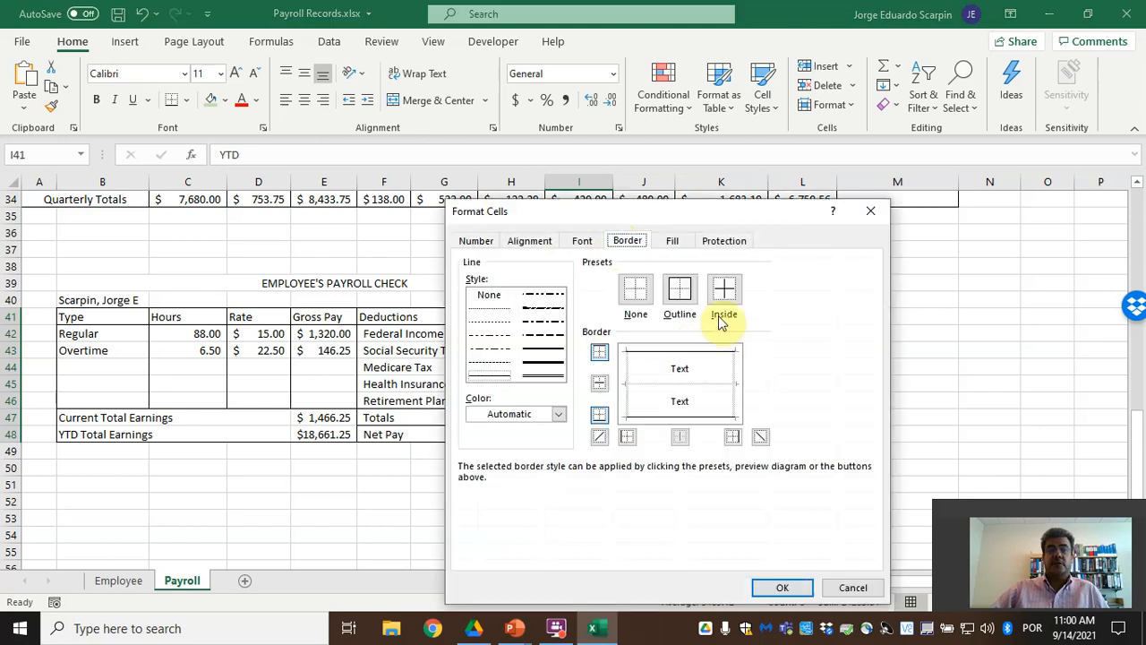
{"action": "left_click", "coordinate": [734, 376]}
{"action": "left_click", "coordinate": [781, 588]}
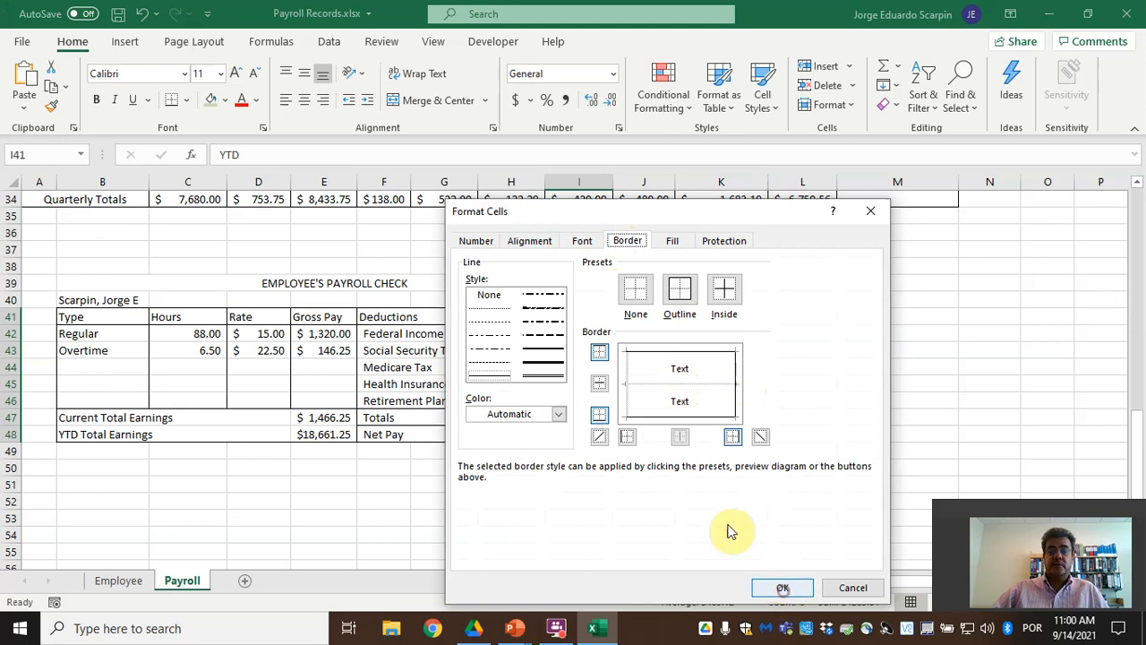
{"action": "left_click", "coordinate": [723, 465]}
{"action": "left_click", "coordinate": [7, 316]}
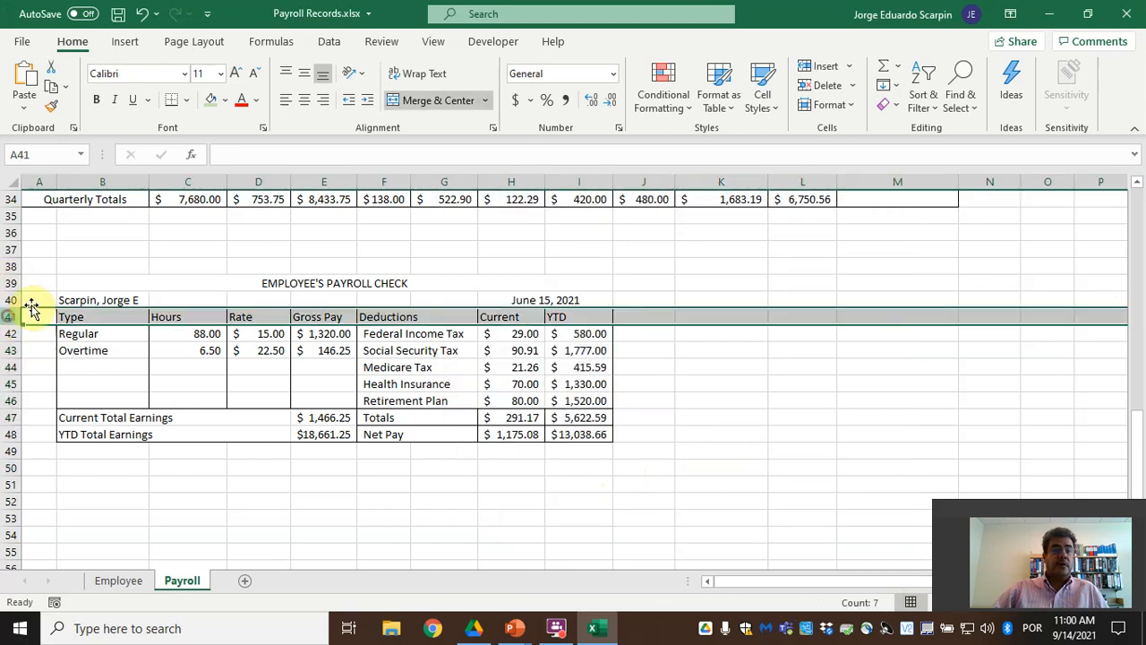
{"action": "left_click", "coordinate": [304, 105]}
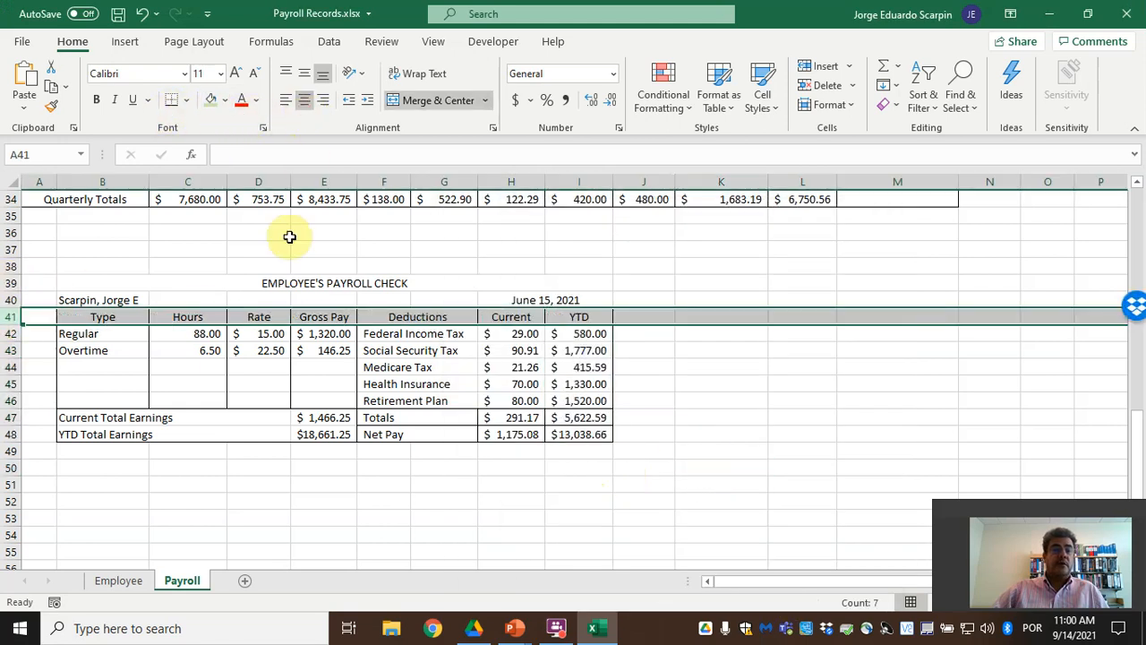
- Clear the regular and overtime hours, rates and gross pay in C42:E43 of the payroll check
{"action": "left_click", "coordinate": [176, 333]}
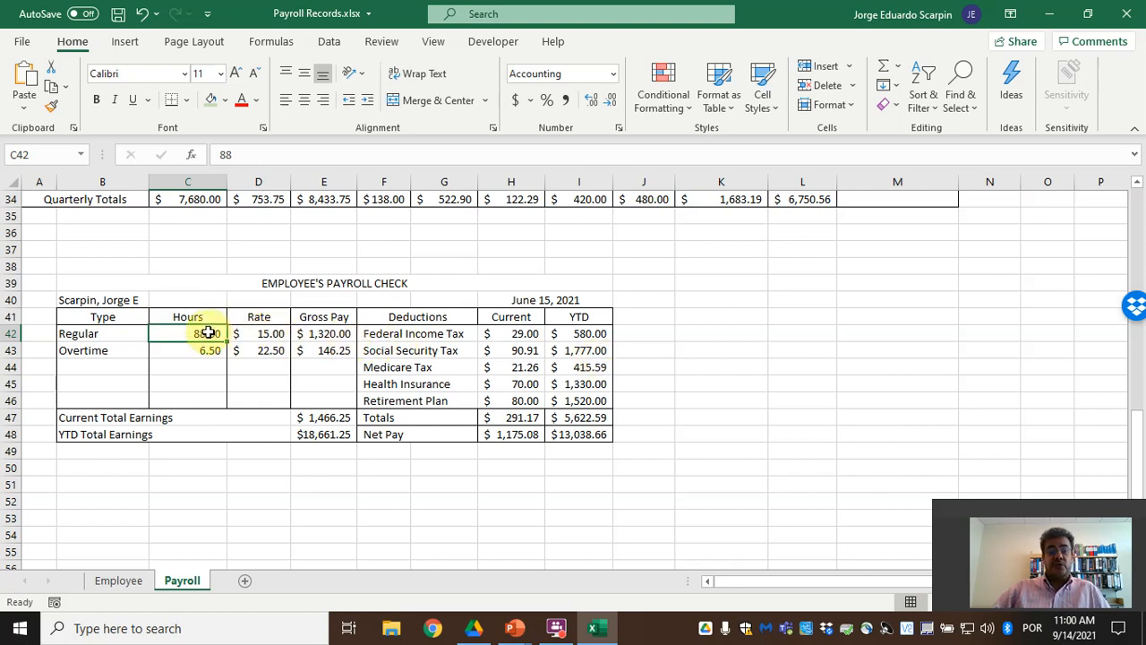
{"action": "left_click_drag", "start_coordinate": [209, 334], "coordinate": [315, 350]}
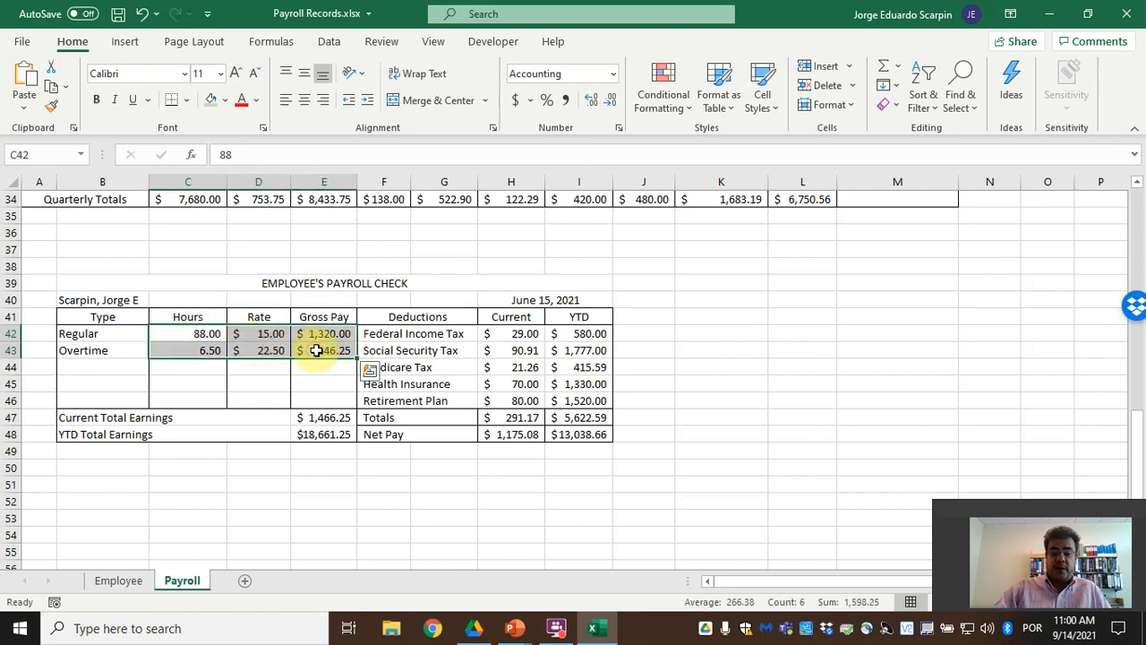
{"action": "key", "text": "Delete"}
{"action": "left_click", "coordinate": [193, 333]}
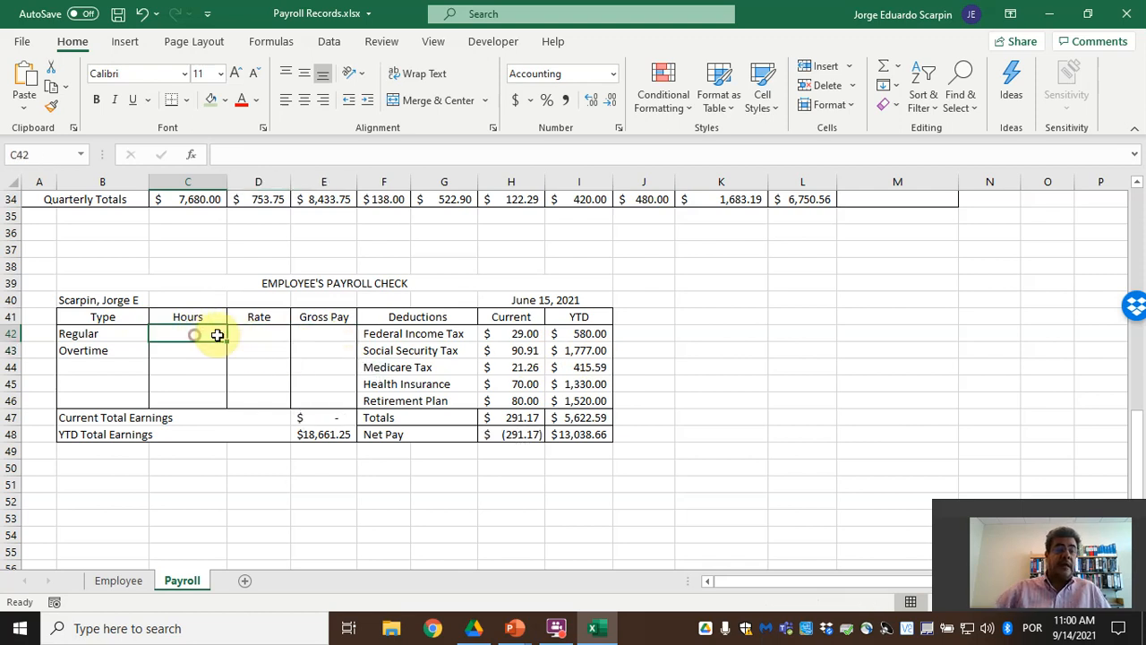
{"action": "type", "text": "="}
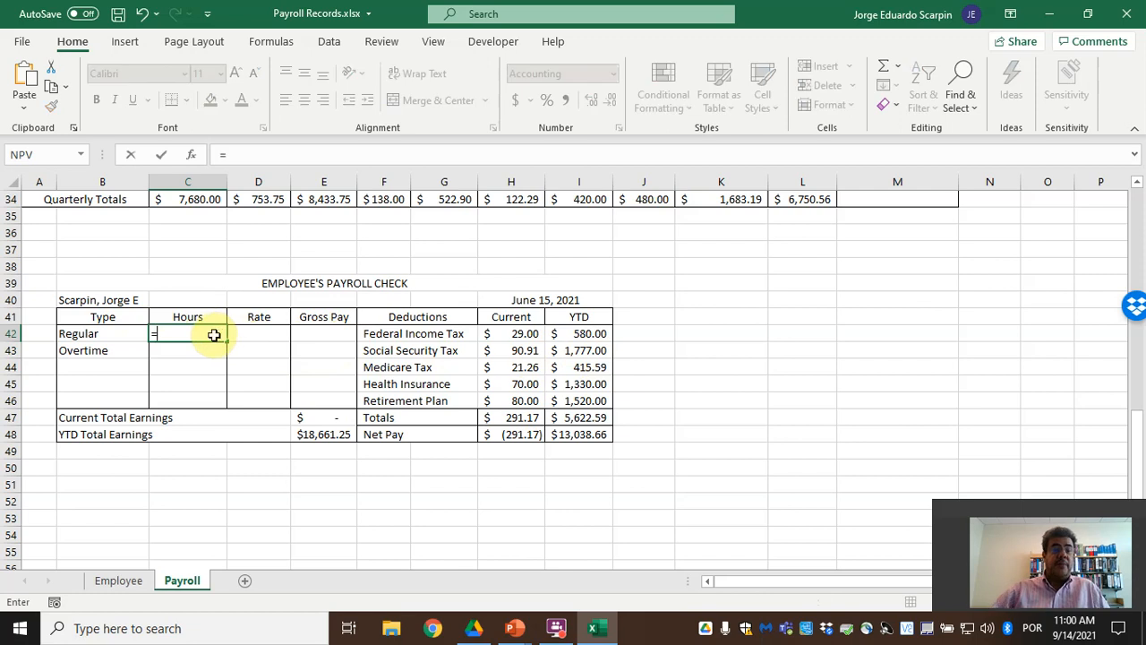
{"action": "left_click", "coordinate": [126, 584]}
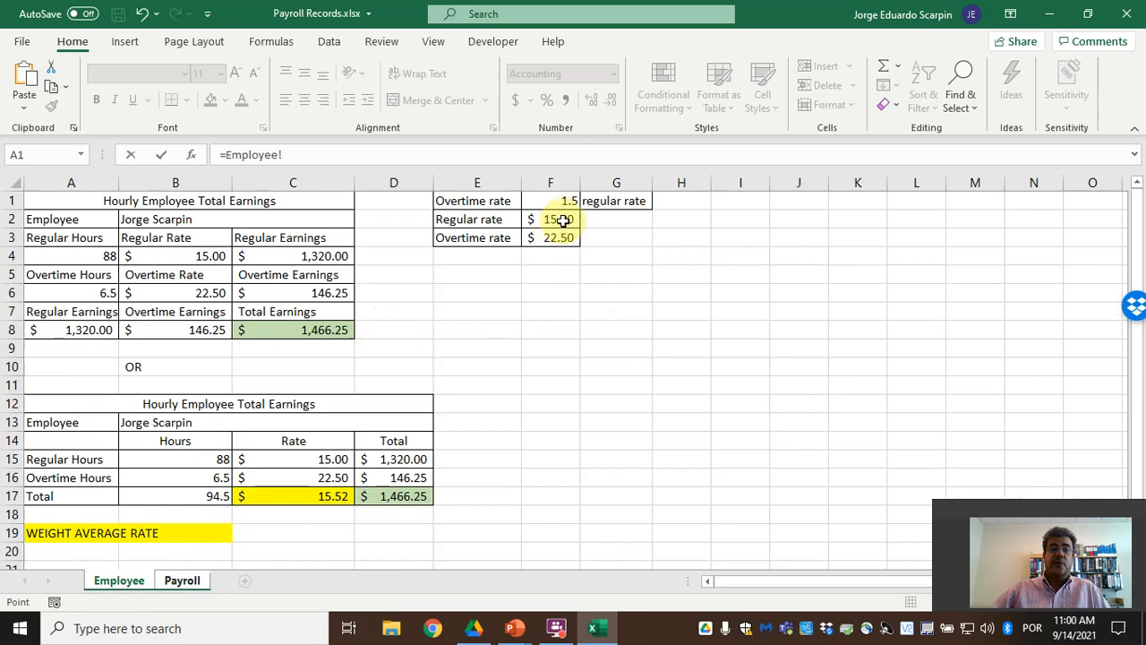
{"action": "key", "text": "Escape"}
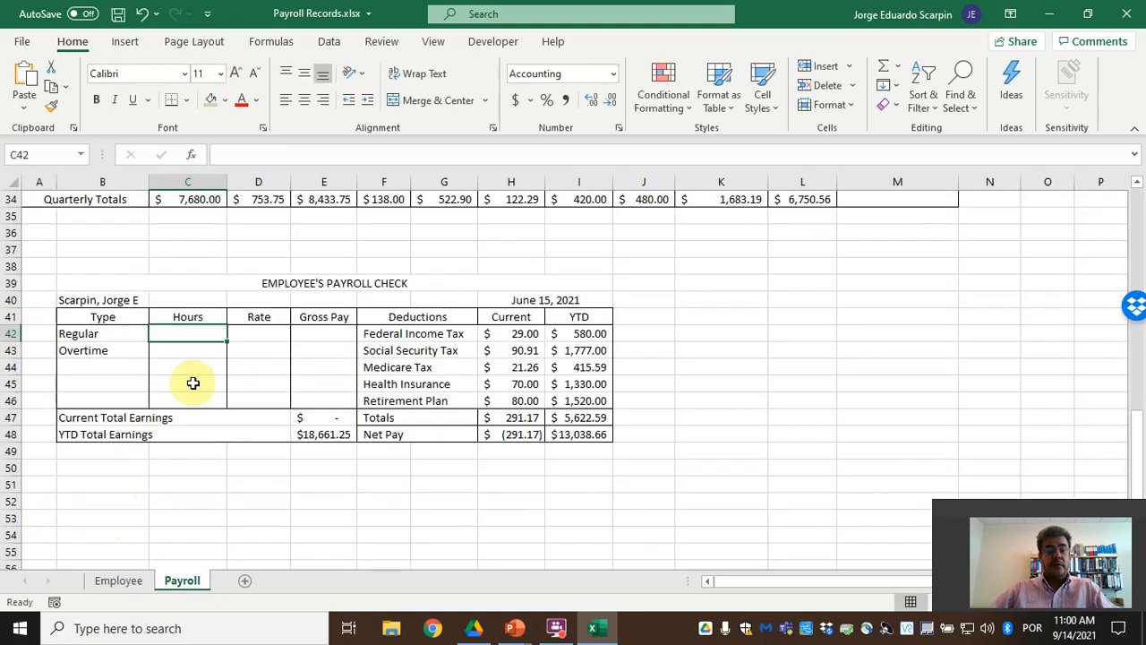
- Link the regular hours in C42 to =Employee!B15 and the overtime hours in C43 to =Employee!B16
{"action": "type", "text": "="}
{"action": "left_click", "coordinate": [118, 582]}
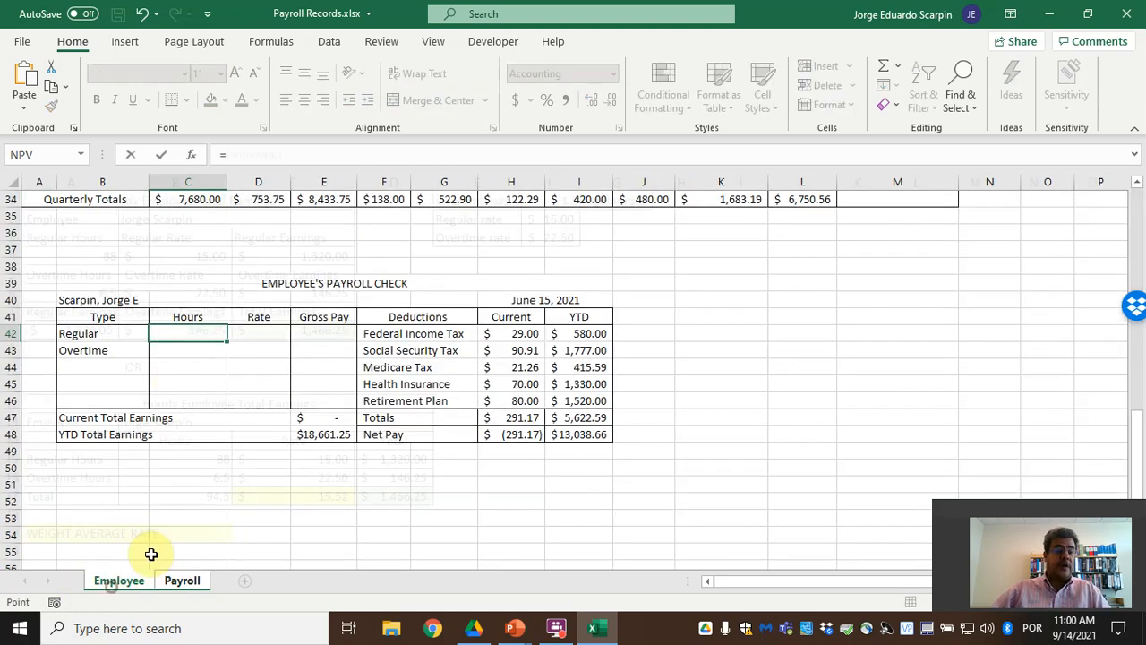
{"action": "left_click", "coordinate": [215, 459]}
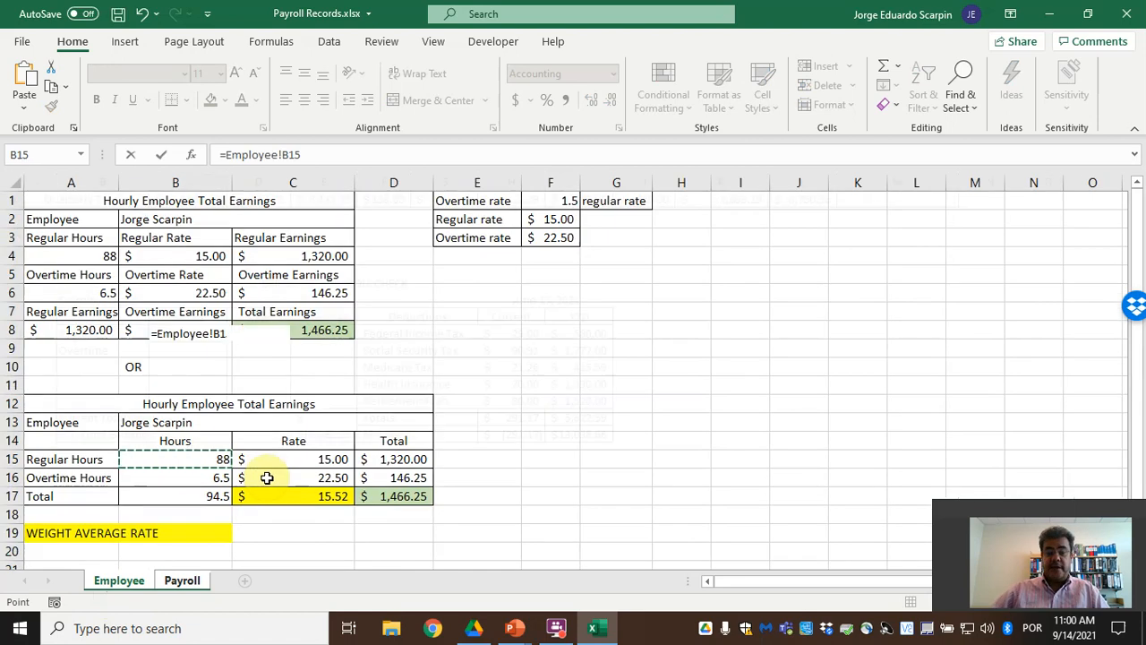
{"action": "key", "text": "Return"}
{"action": "type", "text": "="}
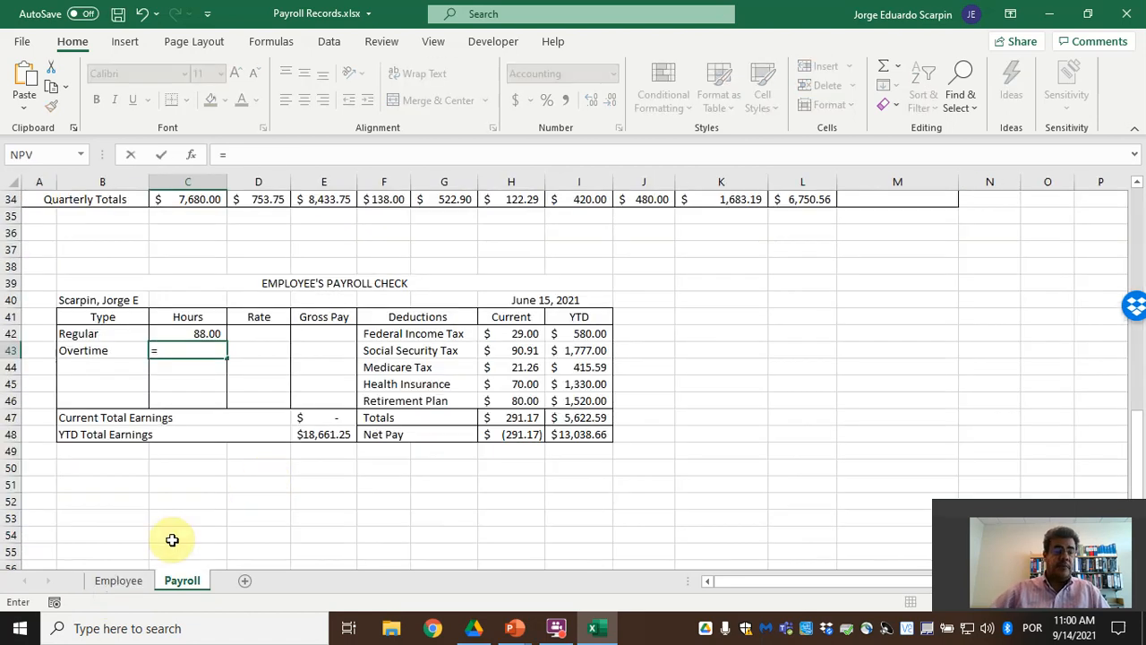
{"action": "left_click", "coordinate": [135, 580]}
{"action": "left_click", "coordinate": [215, 478]}
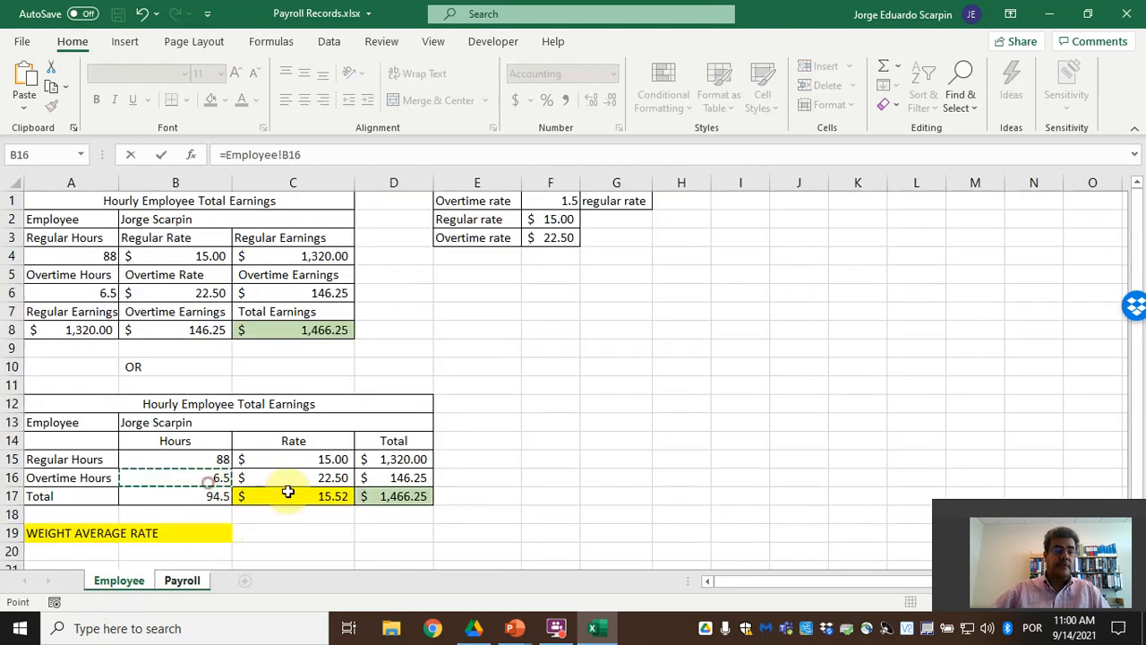
{"action": "key", "text": "Return"}
- Link the regular rate in D42 to =Employee!F2 and the overtime rate in D43 to the Employee sheet's overtime rate in F3
{"action": "key", "text": "Up"}
{"action": "key", "text": "Up"}
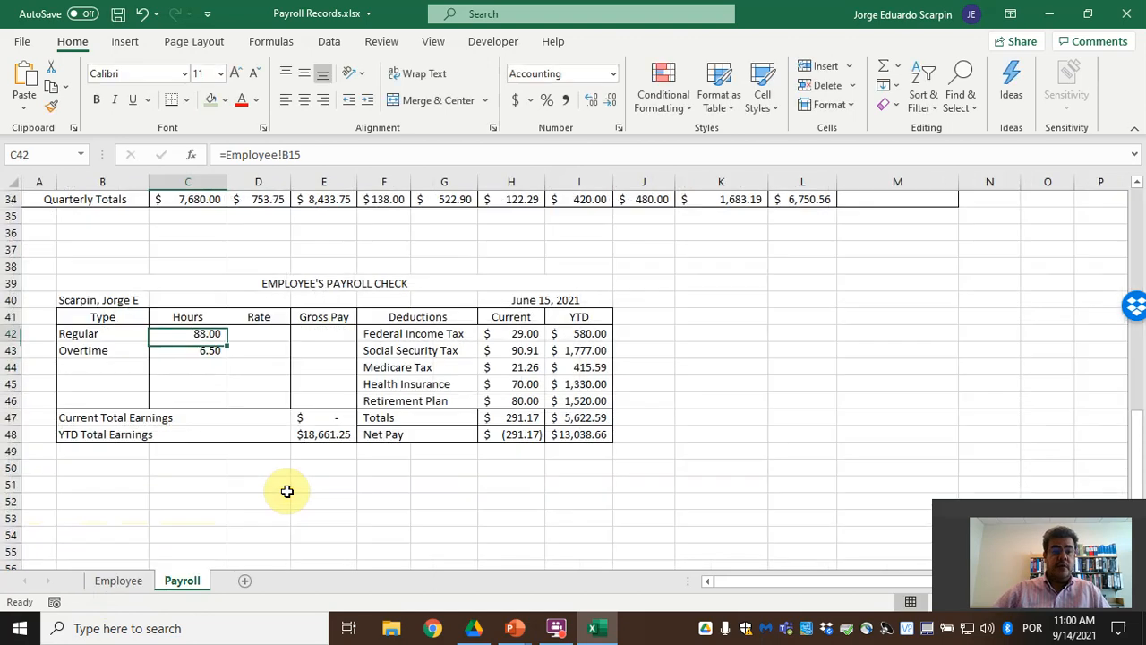
{"action": "key", "text": "Right"}
{"action": "type", "text": "="}
{"action": "left_click", "coordinate": [121, 580]}
{"action": "left_click", "coordinate": [562, 220]}
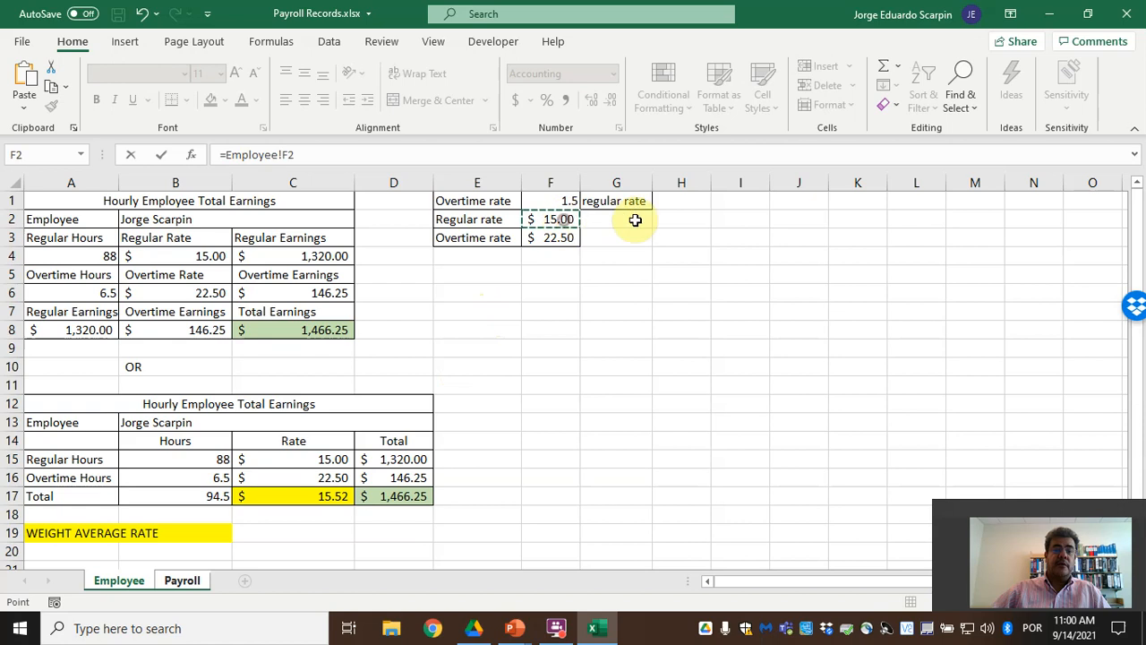
{"action": "key", "text": "Return"}
{"action": "type", "text": "="}
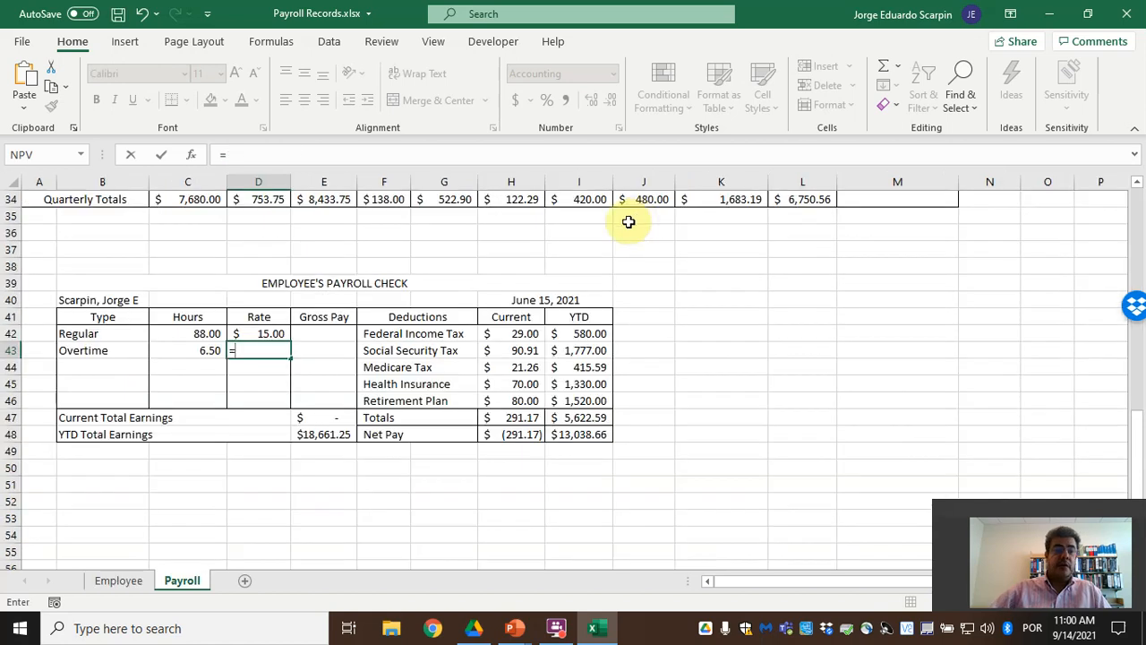
{"action": "left_click", "coordinate": [118, 581]}
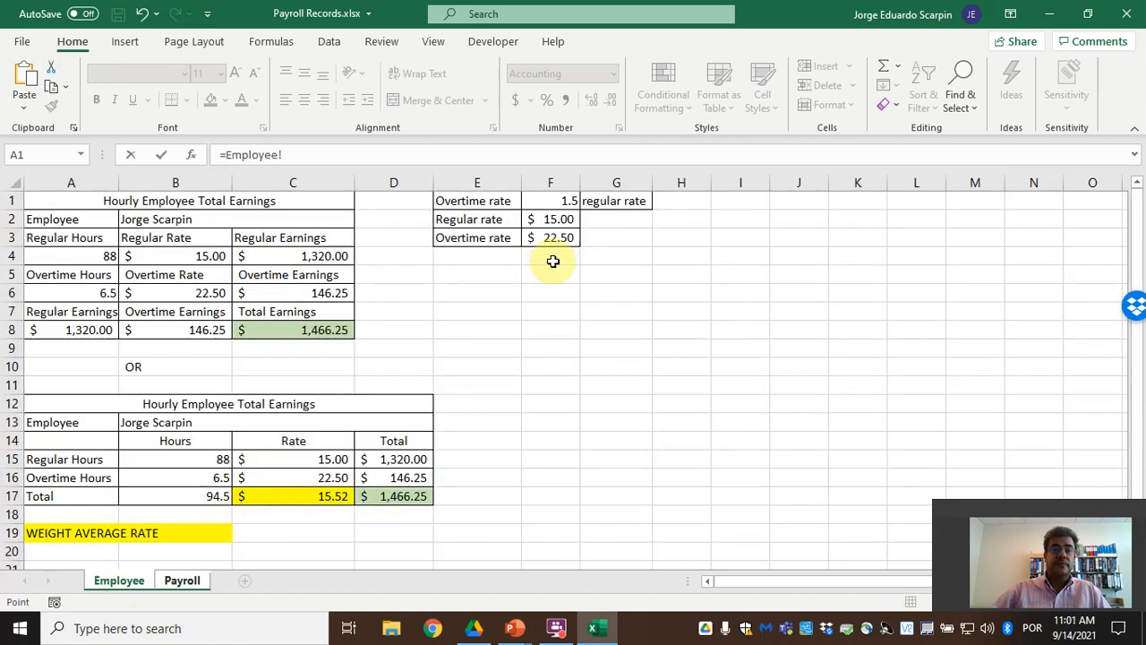
{"action": "left_click", "coordinate": [575, 238]}
{"action": "key", "text": "Return"}
- Calculate the regular gross pay in E42 of the payroll check with =C42*D42
{"action": "key", "text": "Up"}
{"action": "key", "text": "Right"}
{"action": "type", "text": "="}
{"action": "key", "text": "Left"}
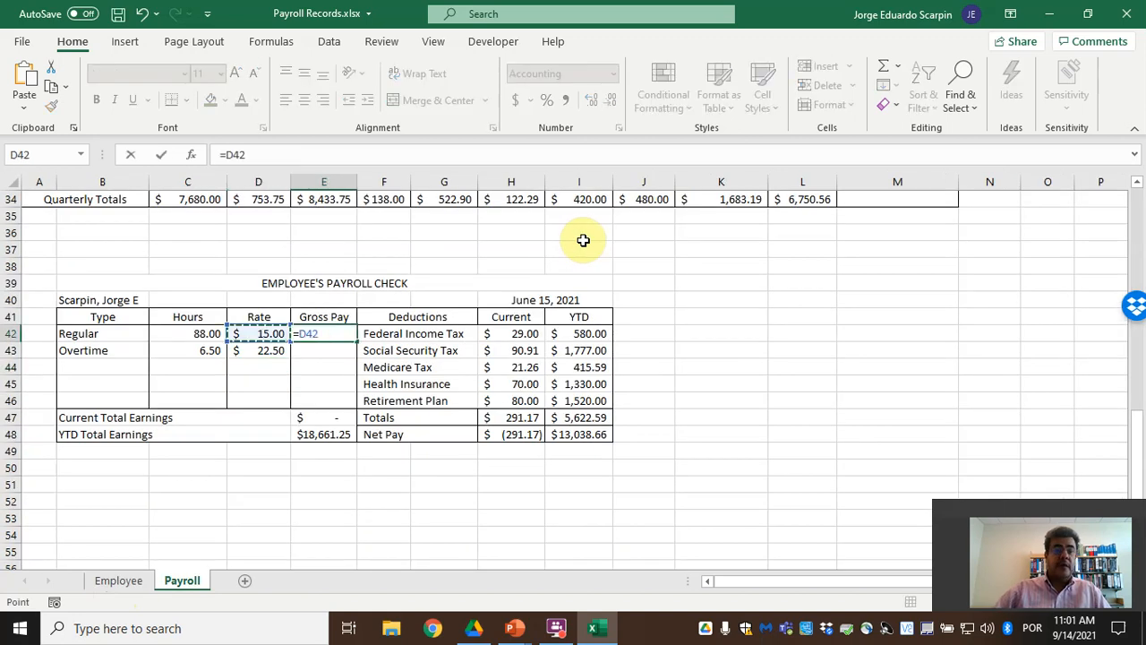
{"action": "key", "text": "Left"}
{"action": "type", "text": "*"}
{"action": "key", "text": "Right"}
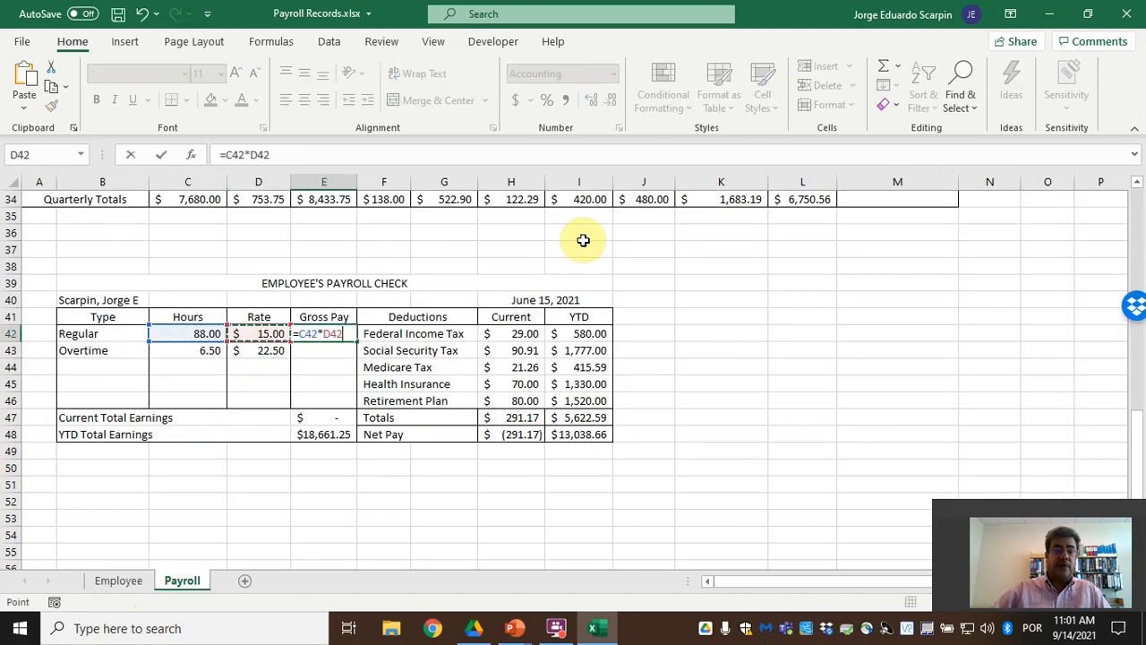
{"action": "key", "text": "ctrl+Return"}
- Calculate the overtime gross pay in E43 by multiplying the overtime hours in C43 by the rate in D43
{"action": "key", "text": "Down"}
{"action": "type", "text": "+"}
{"action": "key", "text": "Left"}
{"action": "key", "text": "Left"}
{"action": "type", "text": "*"}
{"action": "key", "text": "Left"}
{"action": "key", "text": "Return"}
- Examine the formulas for current total earnings in E47 and YTD total earnings in E48, and trace the latter to accumulated earnings in M31
{"action": "key", "text": "Down"}
{"action": "key", "text": "Down"}
{"action": "key", "text": "Down"}
{"action": "key", "text": "Down"}
{"action": "key", "text": "Up"}
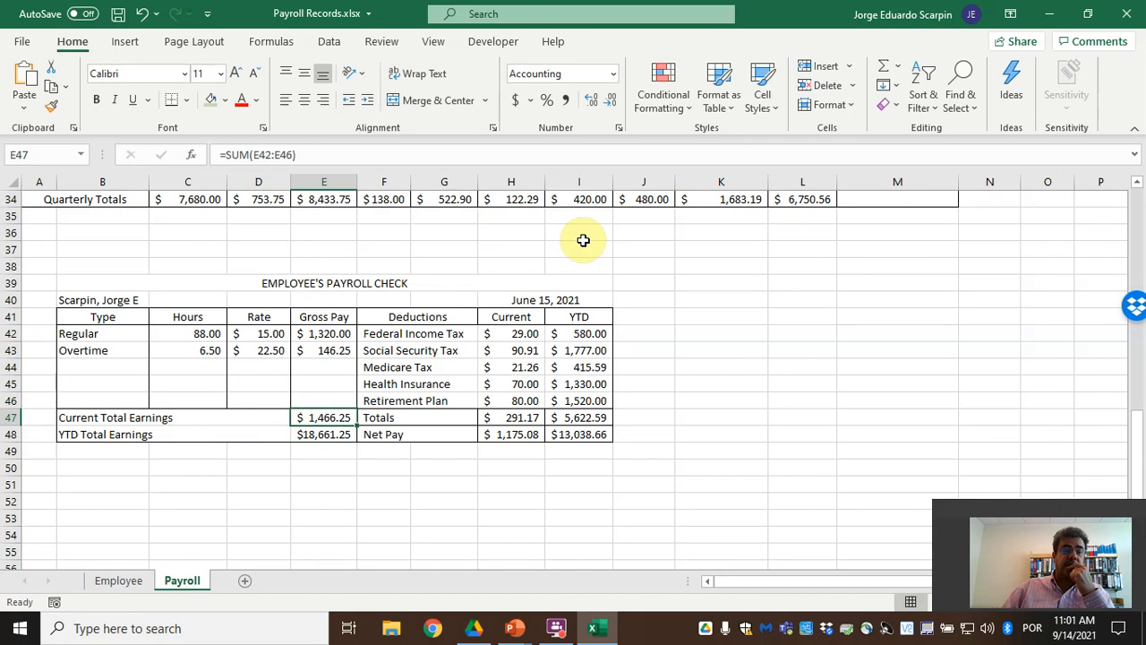
{"action": "key", "text": "Down"}
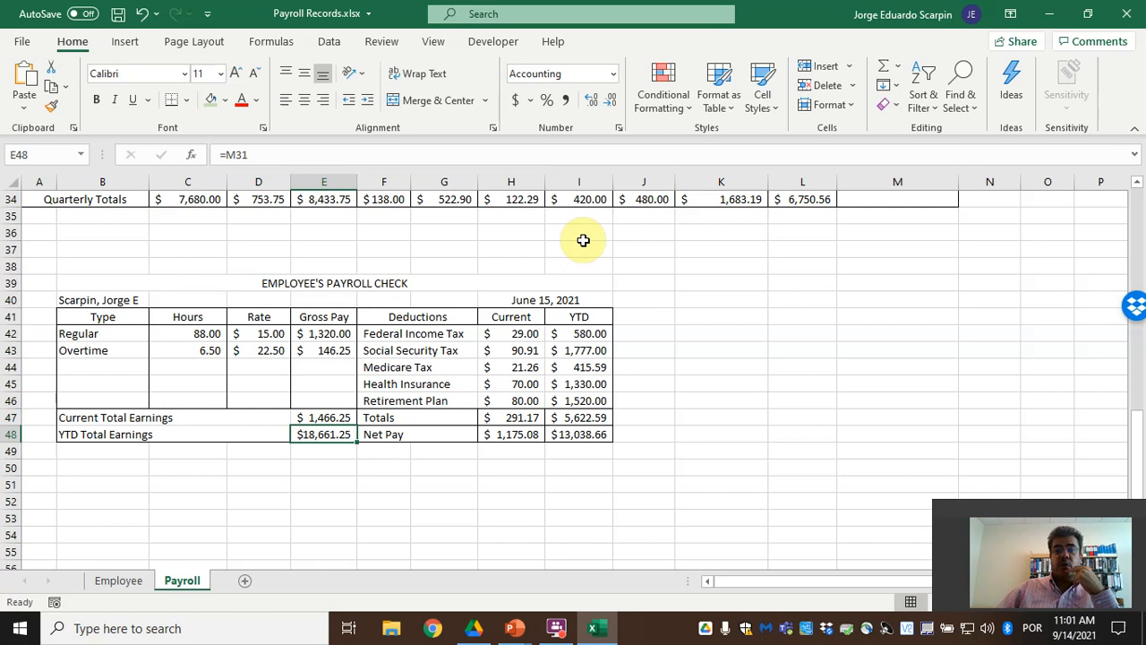
{"action": "scroll", "coordinate": [582, 240], "scroll_direction": "up", "scroll_amount": 2}
{"action": "left_click", "coordinate": [898, 250]}
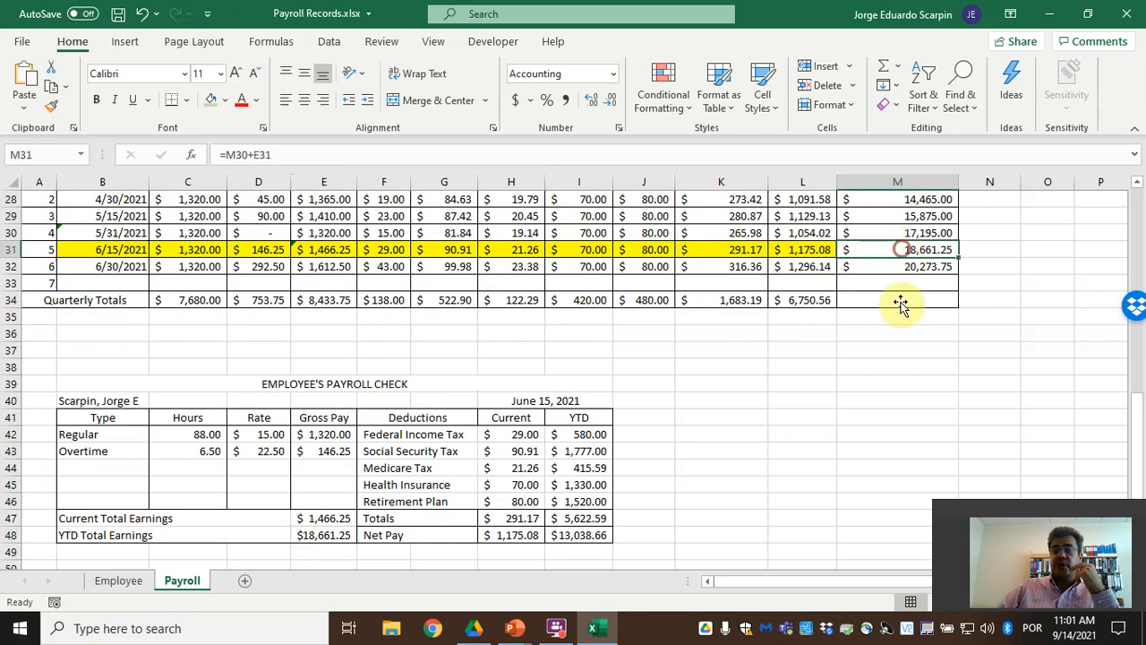
{"action": "scroll", "coordinate": [867, 439], "scroll_direction": "up", "scroll_amount": 2}
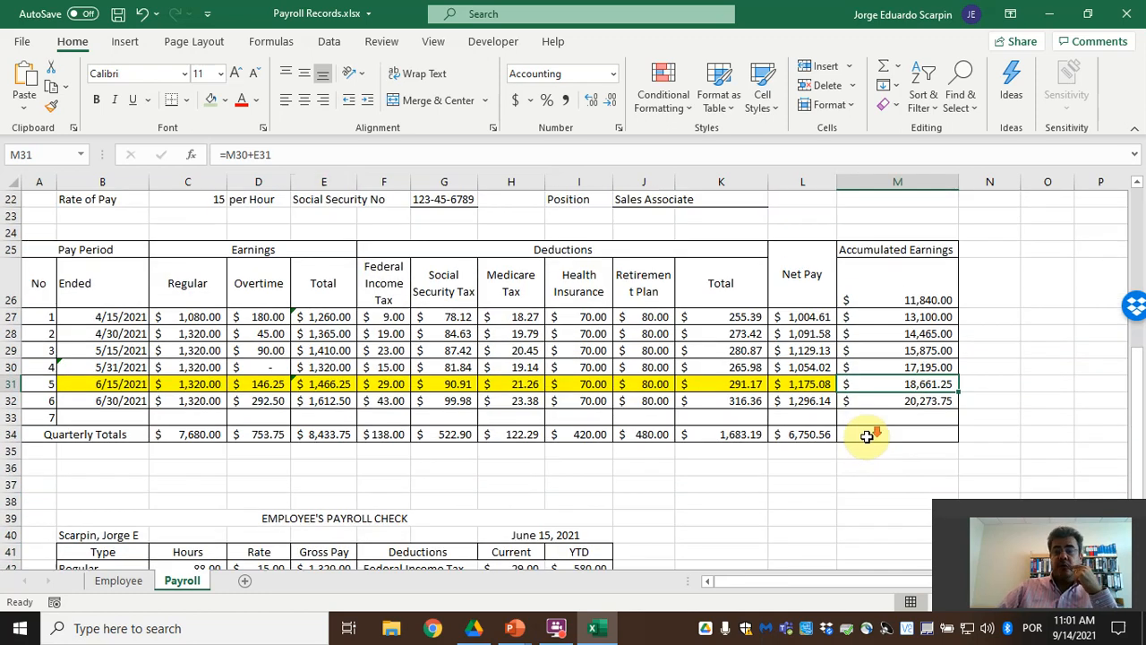
- Clear the current total earnings and YTD total earnings in E47:E48 of the payroll check
{"action": "scroll", "coordinate": [867, 436], "scroll_direction": "down", "scroll_amount": 3}
{"action": "left_click_drag", "start_coordinate": [331, 468], "coordinate": [338, 485]}
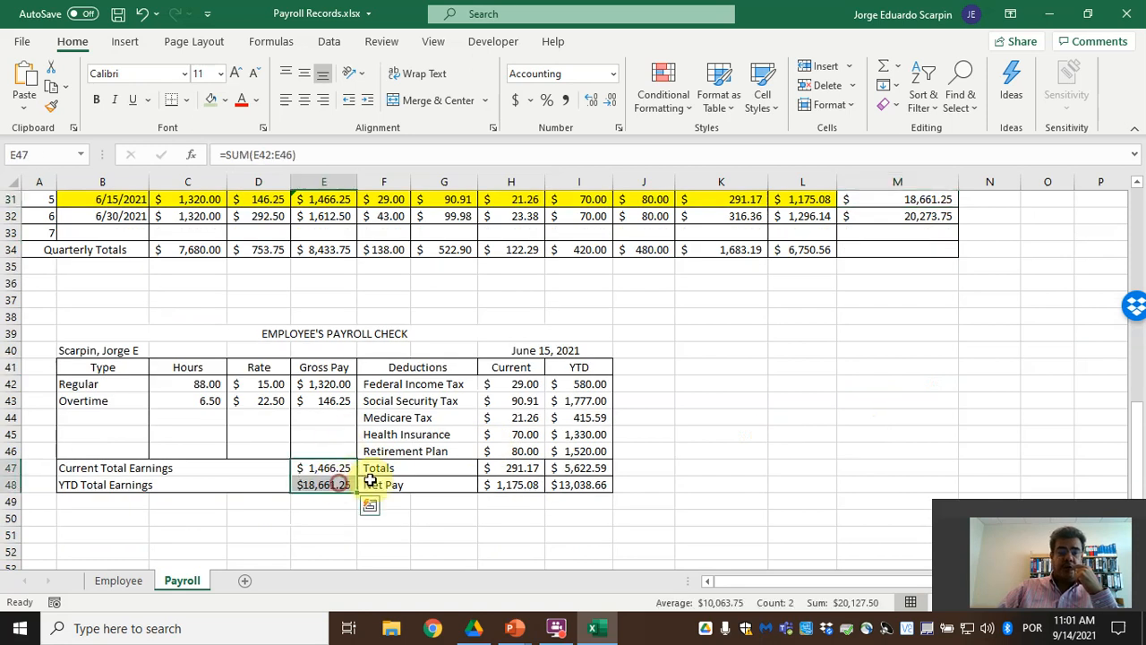
{"action": "key", "text": "Delete"}
{"action": "key", "text": "Up"}
{"action": "key", "text": "Down"}
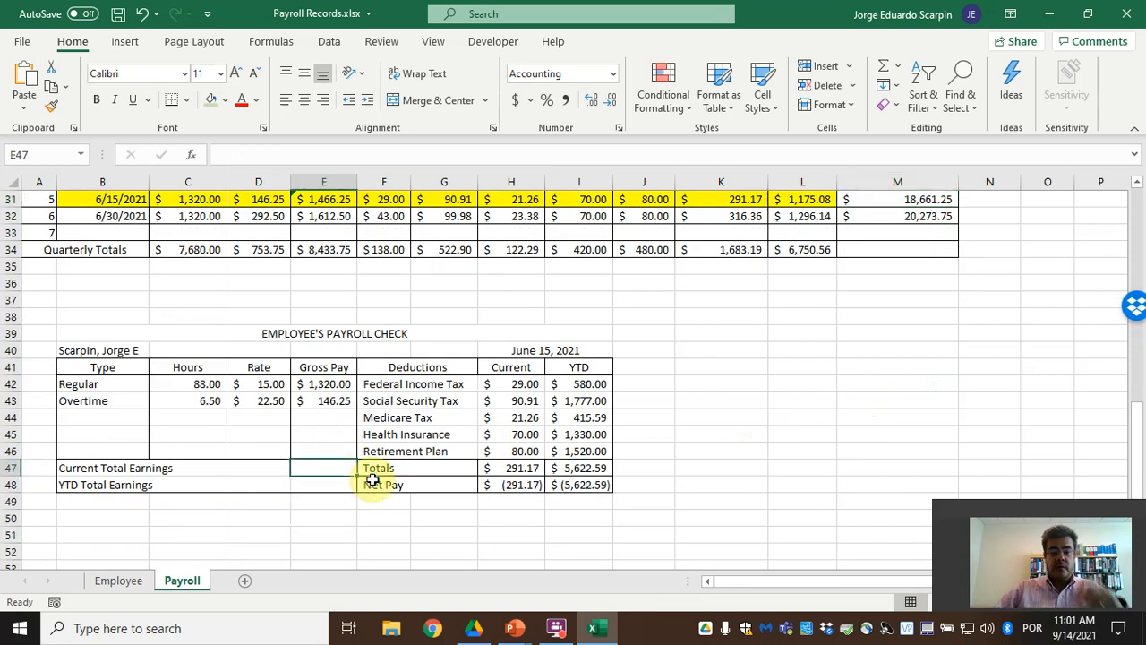
- Total the gross pay in E47 with =SUM(E42:E46)
{"action": "type", "text": "=sum("}
{"action": "key", "text": "Up"}
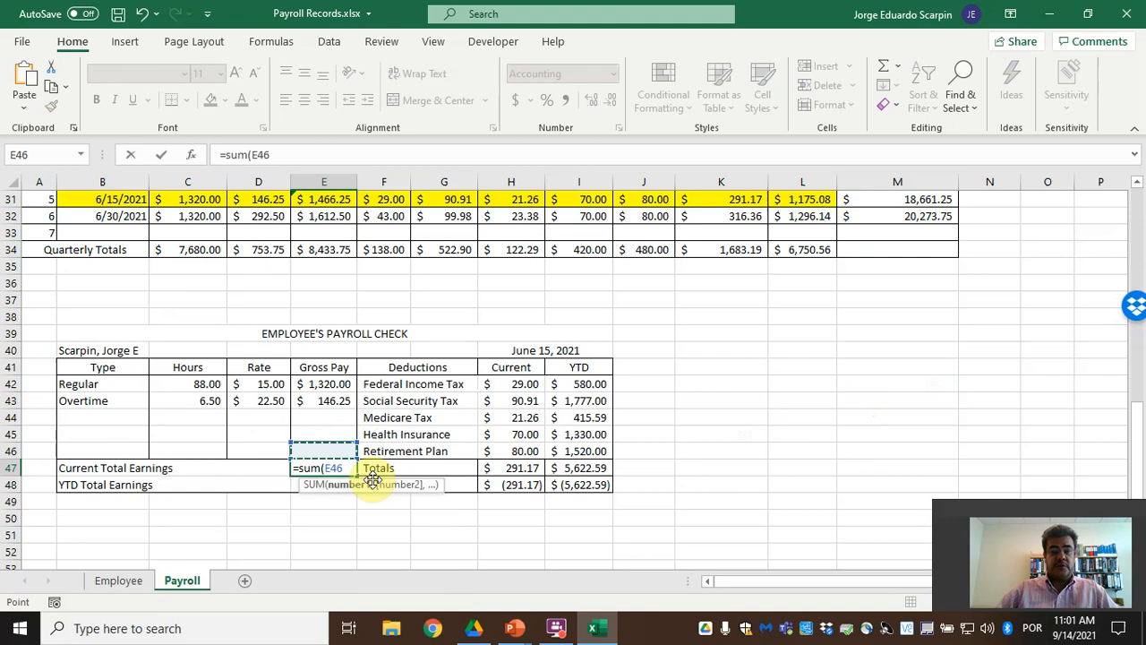
{"action": "key", "text": "shift+Up"}
{"action": "key", "text": "shift+Up"}
{"action": "key", "text": "shift+Up"}
{"action": "key", "text": "shift+Up"}
{"action": "key", "text": "Return"}
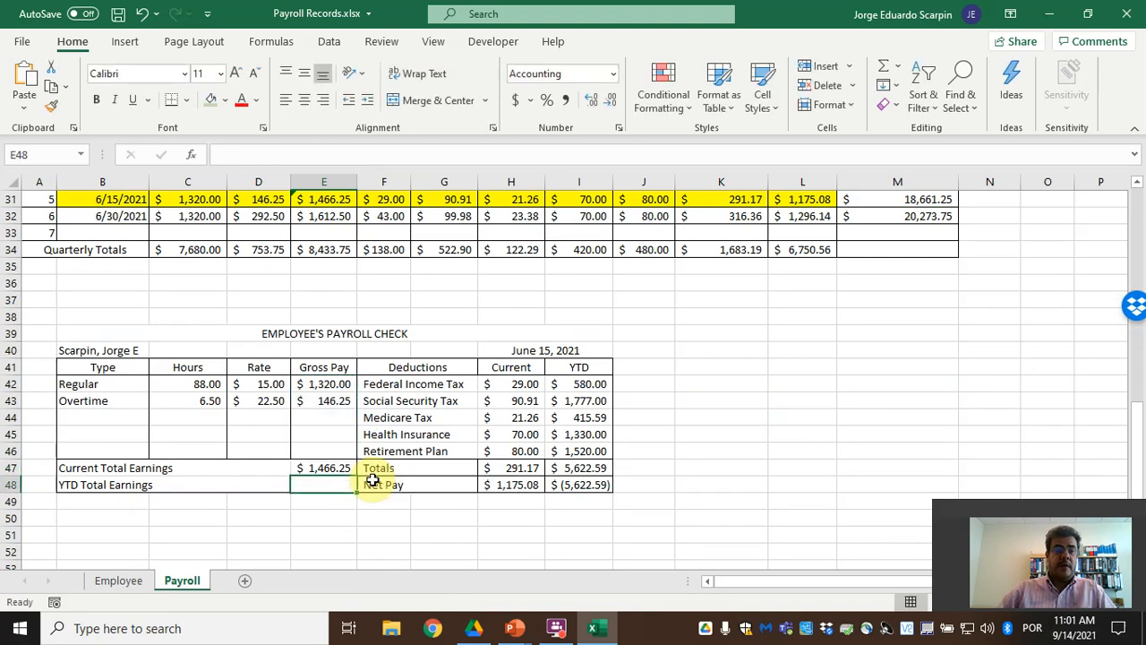
- Link the YTD total earnings in E48 to the 6/15/2021 accumulated earnings with =M31
{"action": "scroll", "coordinate": [750, 397], "scroll_direction": "up", "scroll_amount": 1}
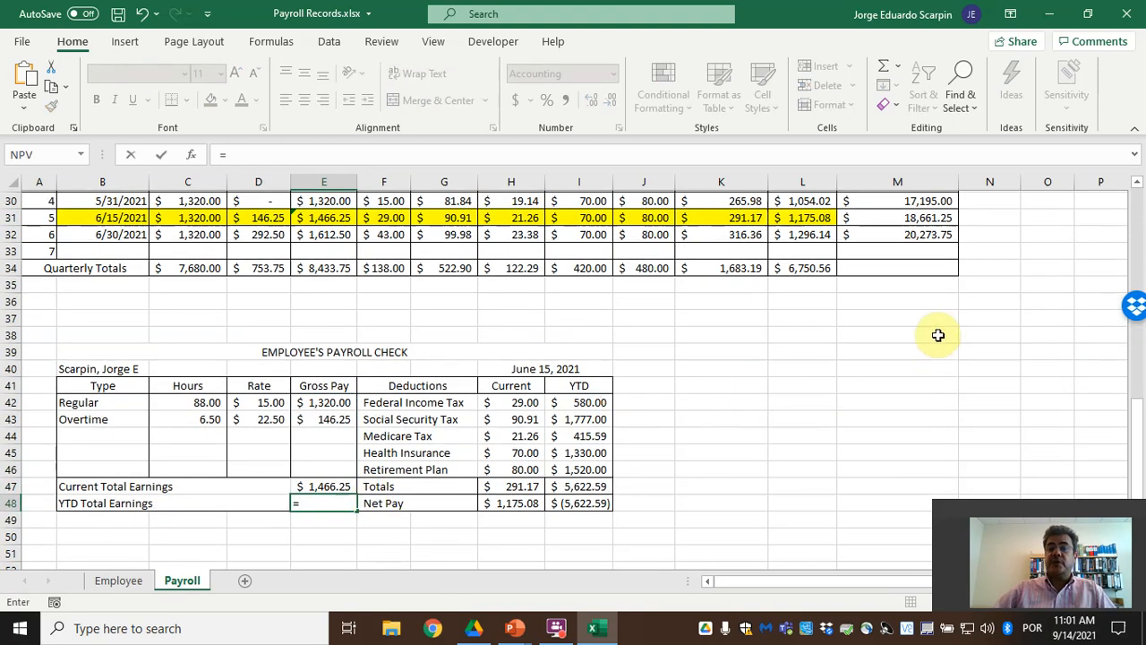
{"action": "scroll", "coordinate": [936, 335], "scroll_direction": "up", "scroll_amount": 1}
{"action": "left_click", "coordinate": [931, 333]}
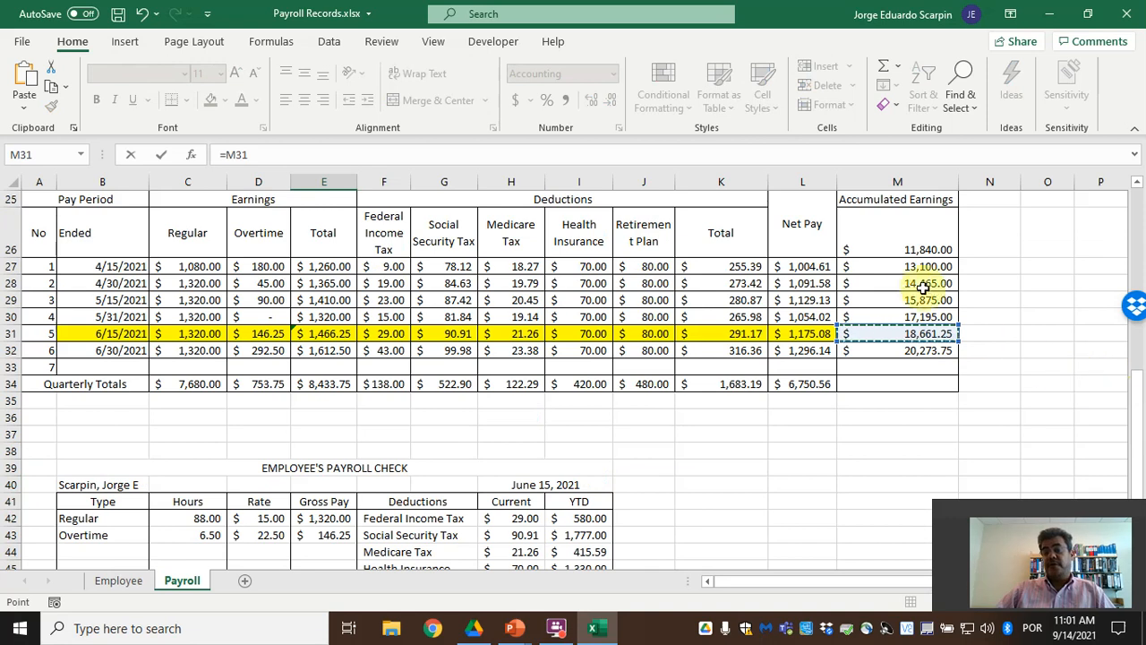
{"action": "key", "text": "Return"}
- Calculate the first pay period's accumulated earnings in M27 with =M26+E27
{"action": "scroll", "coordinate": [897, 268], "scroll_direction": "up", "scroll_amount": 1}
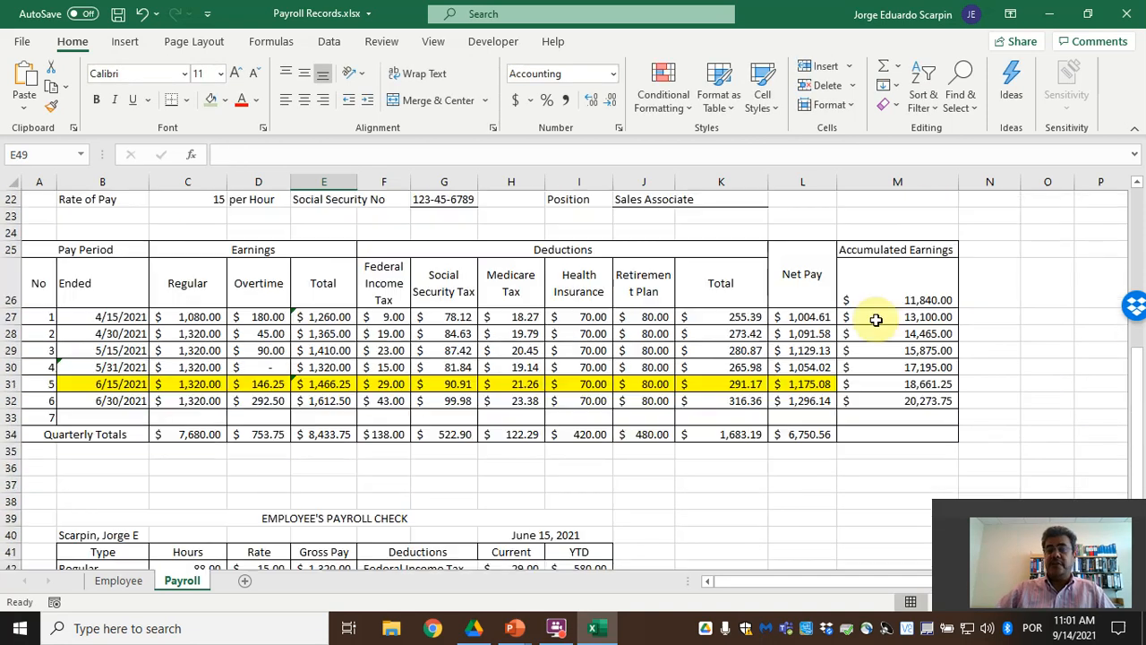
{"action": "left_click", "coordinate": [878, 321]}
{"action": "type", "text": "="}
{"action": "key", "text": "Up"}
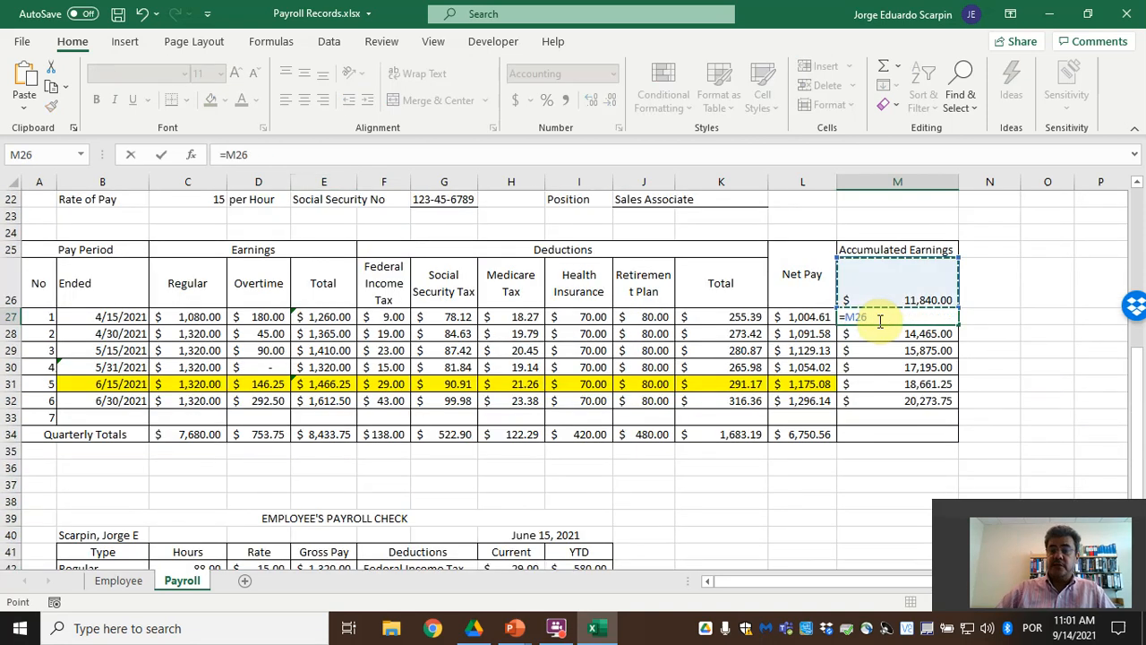
{"action": "type", "text": "+"}
{"action": "key", "text": "Left"}
{"action": "key", "text": "Left"}
{"action": "key", "text": "Left"}
{"action": "key", "text": "Left"}
{"action": "key", "text": "Left"}
{"action": "key", "text": "Left"}
{"action": "key", "text": "Left"}
{"action": "key", "text": "Left"}
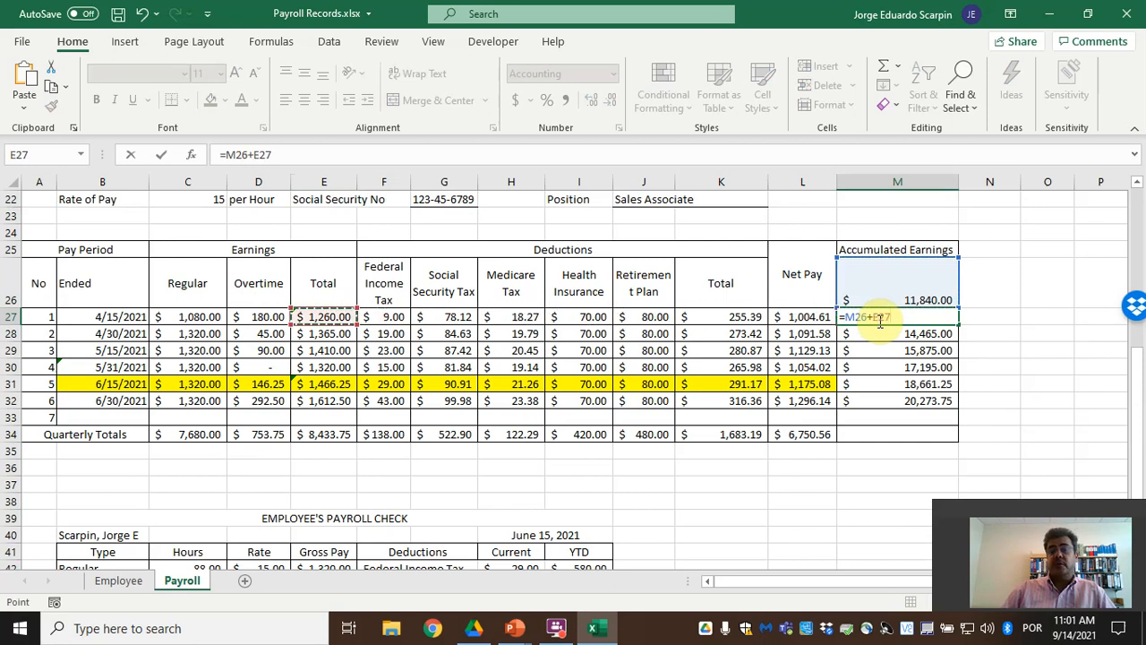
{"action": "key", "text": "Return"}
- Copy the accumulated earnings formula from M27 down to M28:M32
{"action": "key", "text": "Up"}
{"action": "key", "text": "Left"}
{"action": "key", "text": "Right"}
{"action": "key", "text": "ctrl+c"}
{"action": "key", "text": "Down"}
{"action": "key", "text": "shift+Down"}
{"action": "key", "text": "shift+Down"}
{"action": "key", "text": "shift+Down"}
{"action": "key", "text": "shift+Down"}
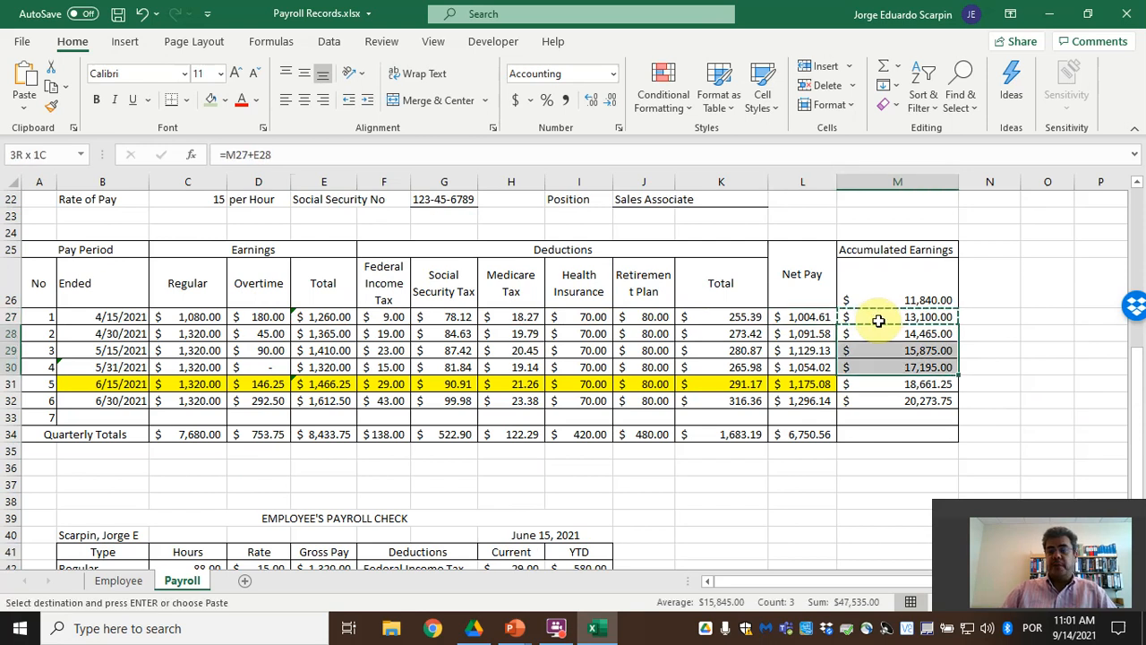
{"action": "key", "text": "Return"}
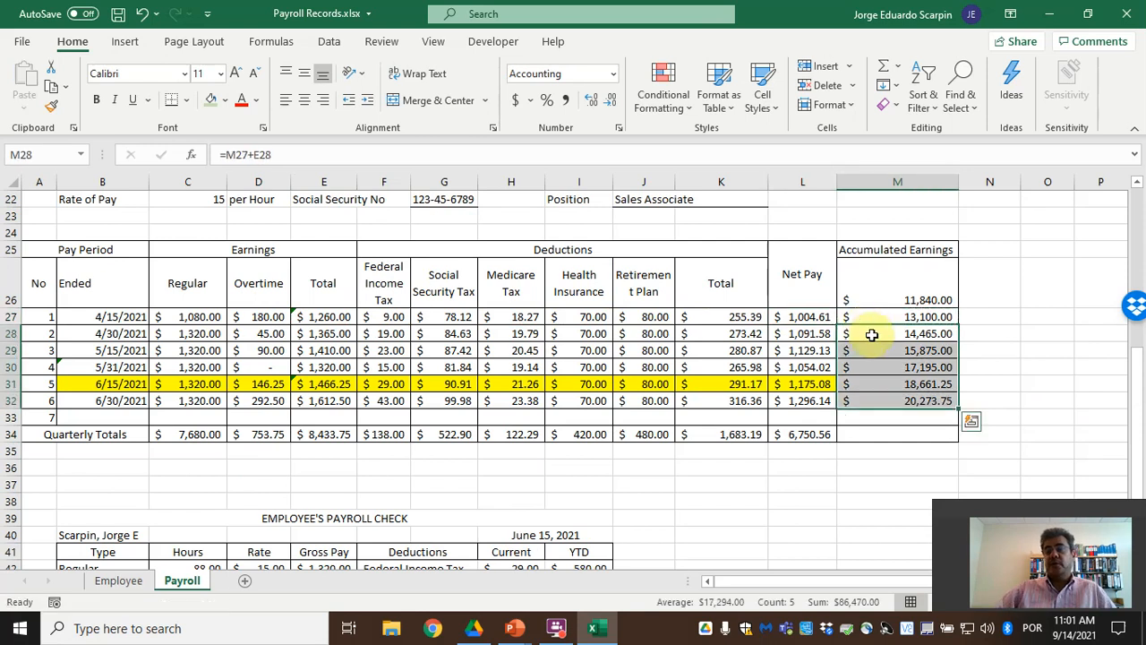
- Clear the current deduction amounts in H42:H46 of the payroll check
{"action": "scroll", "coordinate": [793, 488], "scroll_direction": "down", "scroll_amount": 3}
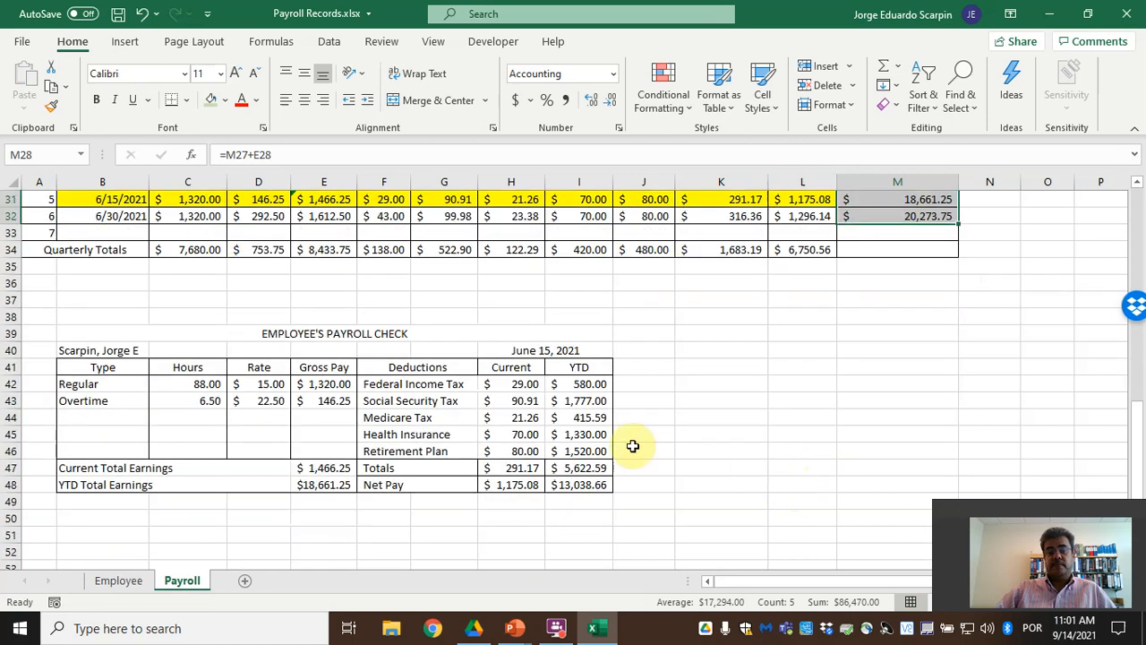
{"action": "left_click", "coordinate": [512, 385]}
{"action": "left_click", "coordinate": [584, 384]}
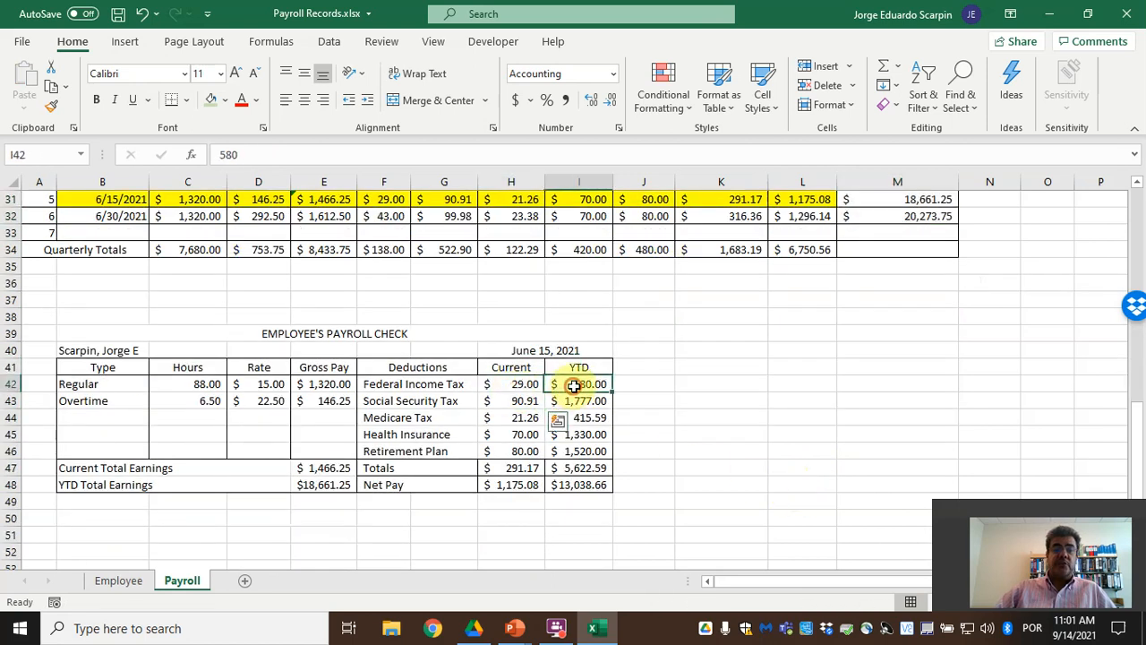
{"action": "left_click", "coordinate": [524, 385]}
{"action": "left_click_drag", "start_coordinate": [525, 402], "coordinate": [524, 448]}
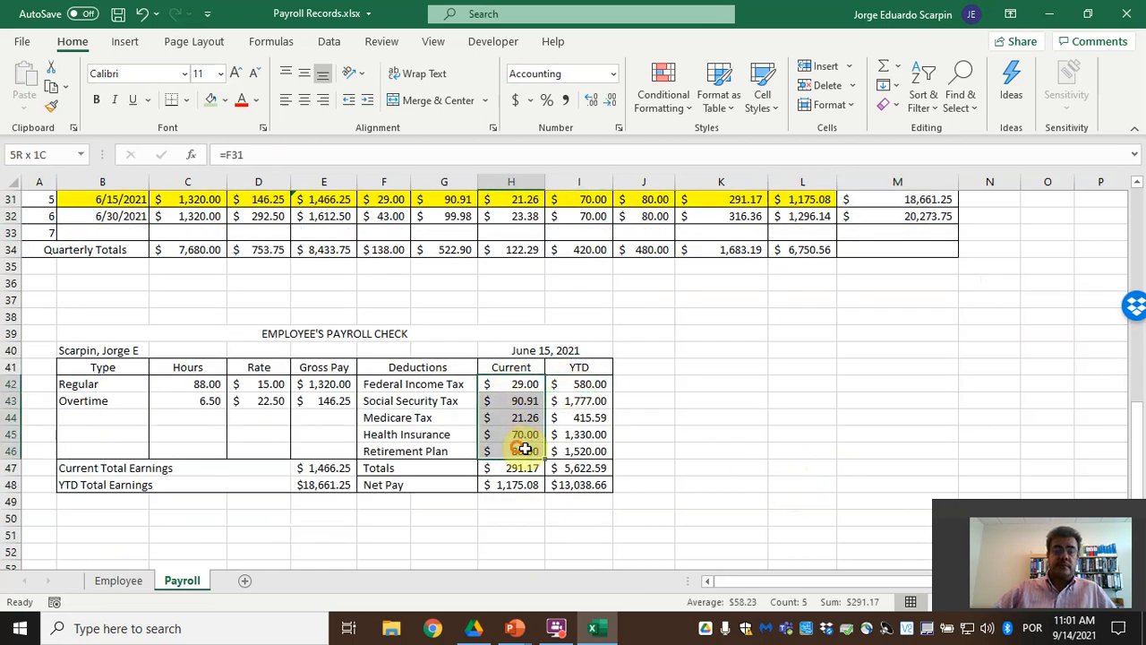
{"action": "key", "text": "Delete"}
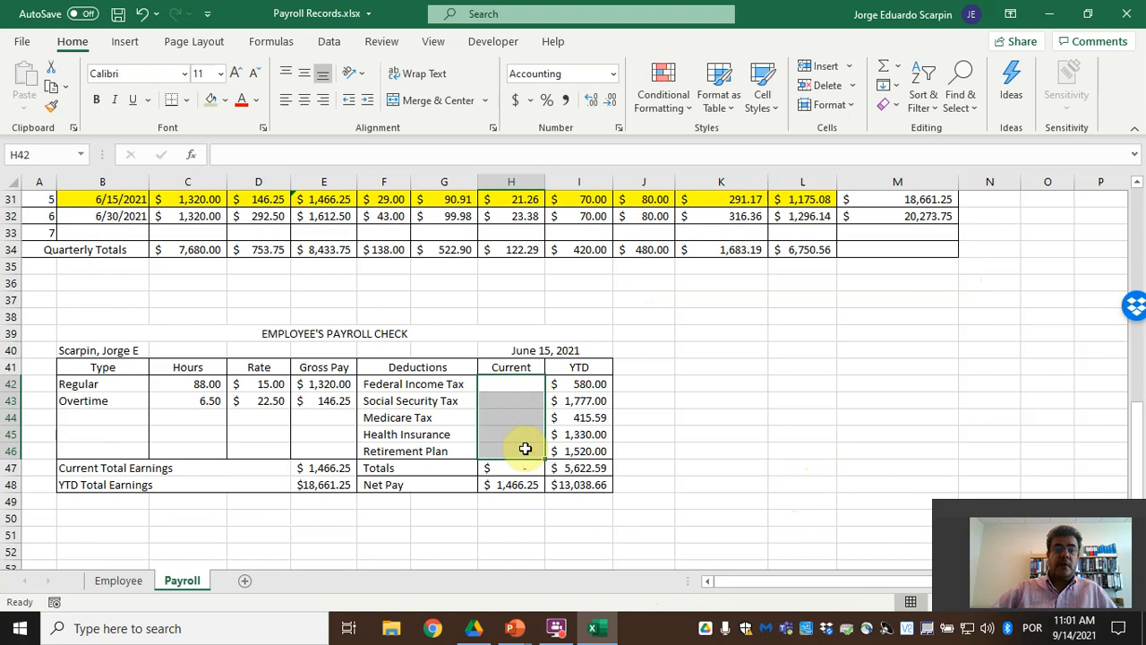
- Widen column J so that the Retirement Plan heading no longer breaks in the middle of a word
{"action": "left_click", "coordinate": [506, 384]}
{"action": "scroll", "coordinate": [439, 397], "scroll_direction": "up", "scroll_amount": 2}
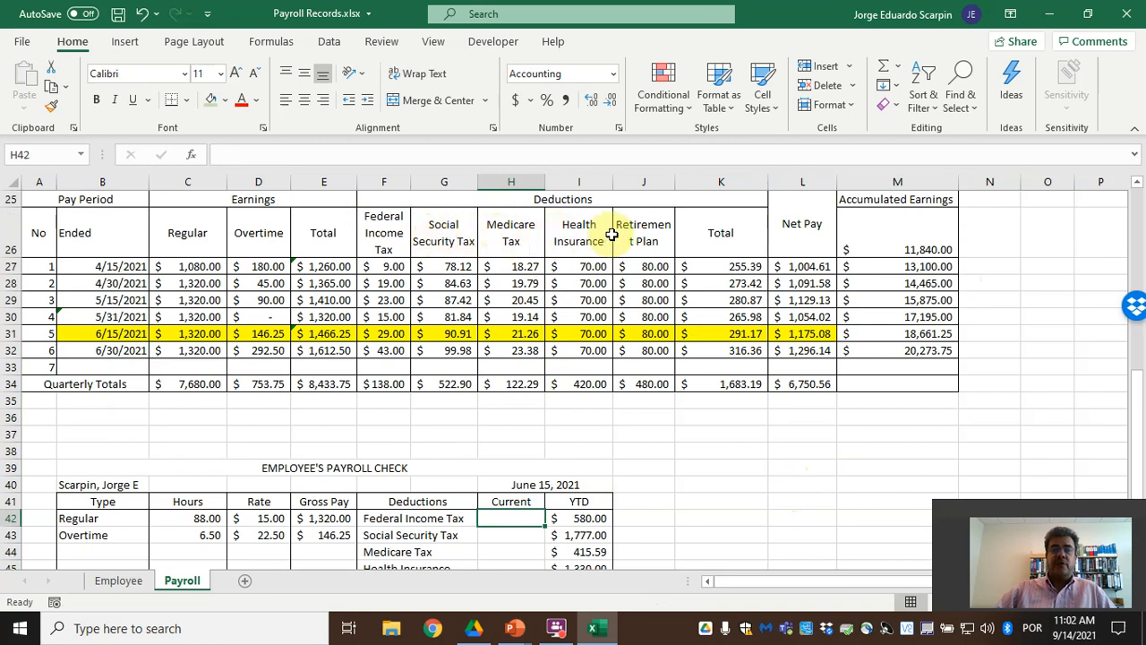
{"action": "left_click_drag", "start_coordinate": [676, 177], "coordinate": [680, 178]}
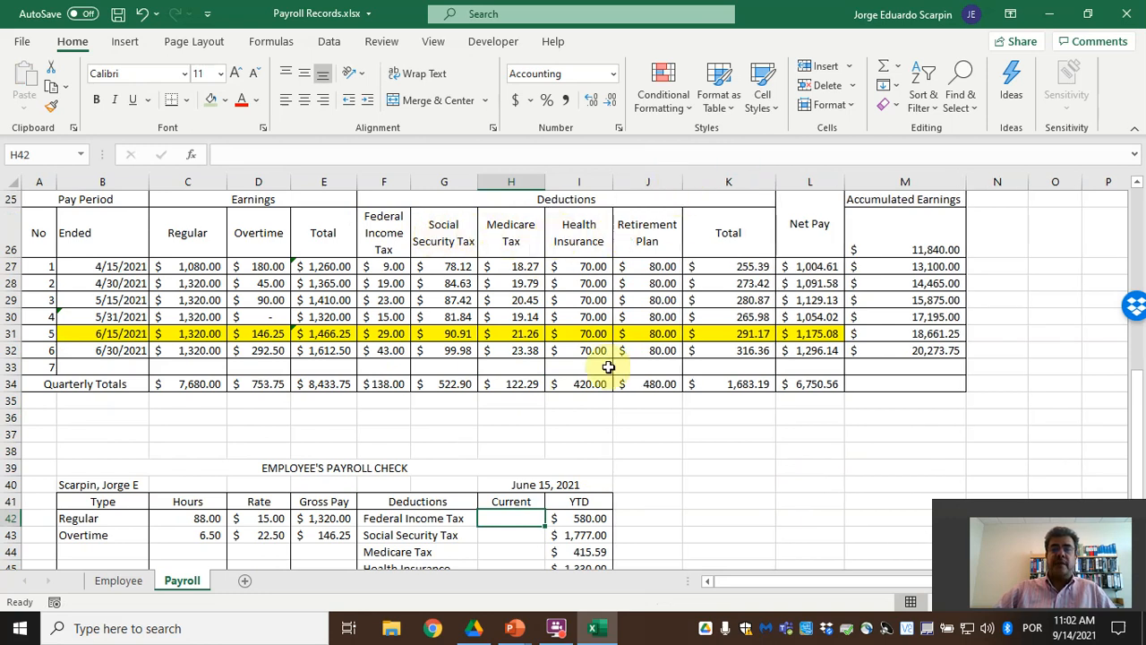
- Link the current federal income tax in H42 to =F31 and the Social Security tax in H43 to =G31
{"action": "scroll", "coordinate": [587, 436], "scroll_direction": "down", "scroll_amount": 1}
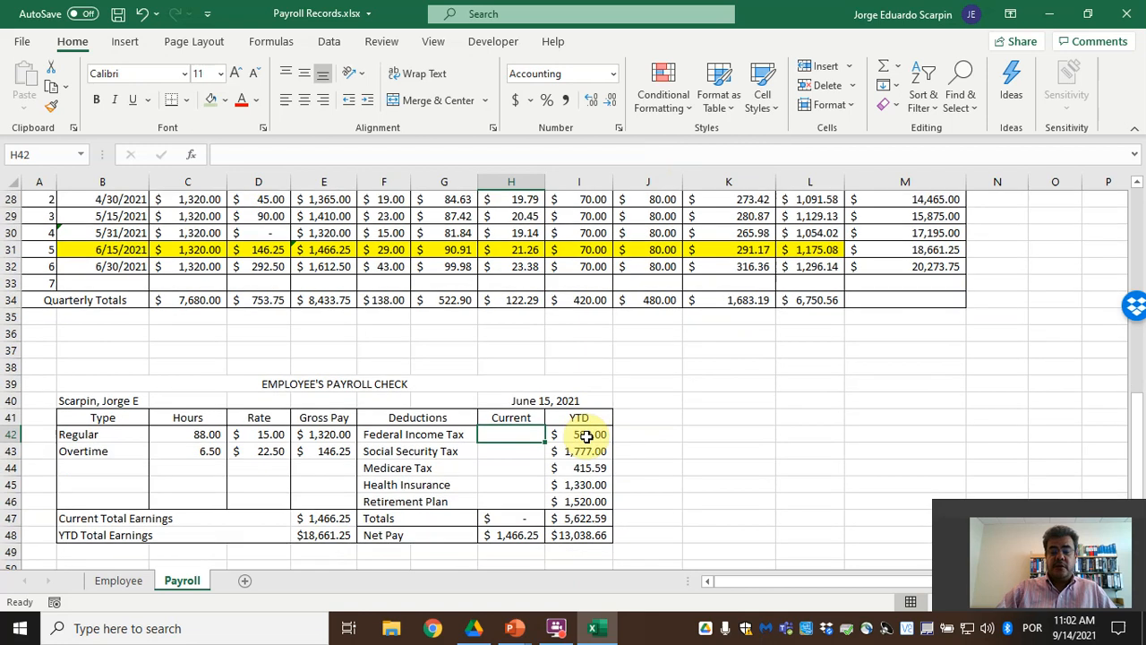
{"action": "type", "text": "="}
{"action": "scroll", "coordinate": [486, 302], "scroll_direction": "up", "scroll_amount": 1}
{"action": "scroll", "coordinate": [486, 302], "scroll_direction": "up", "scroll_amount": 1}
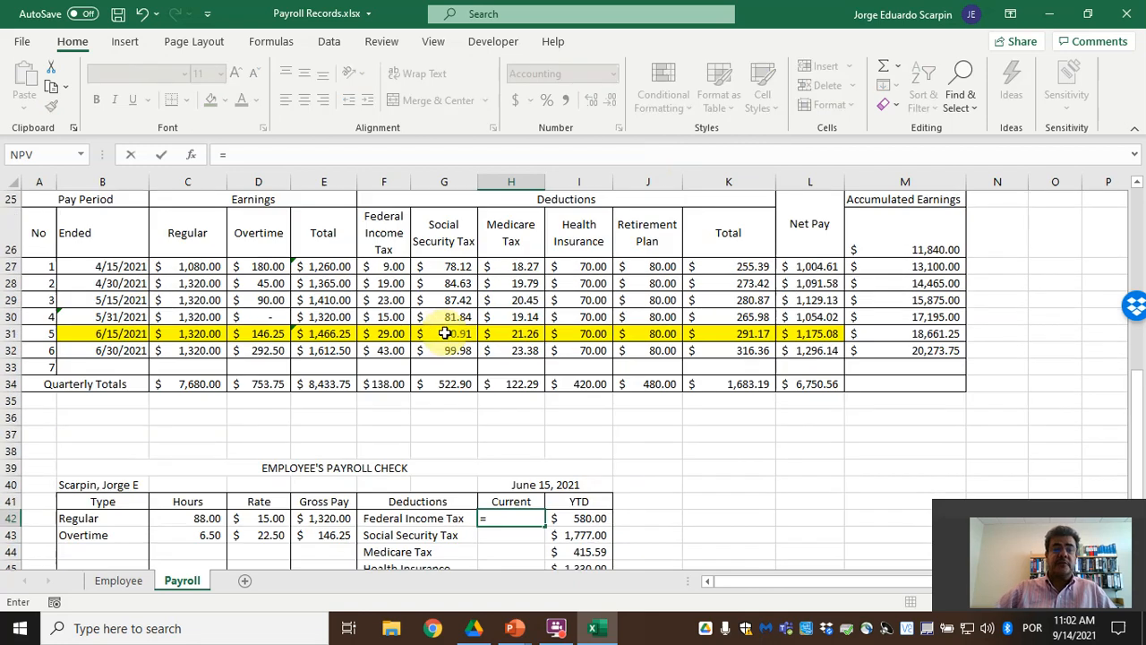
{"action": "left_click", "coordinate": [385, 333]}
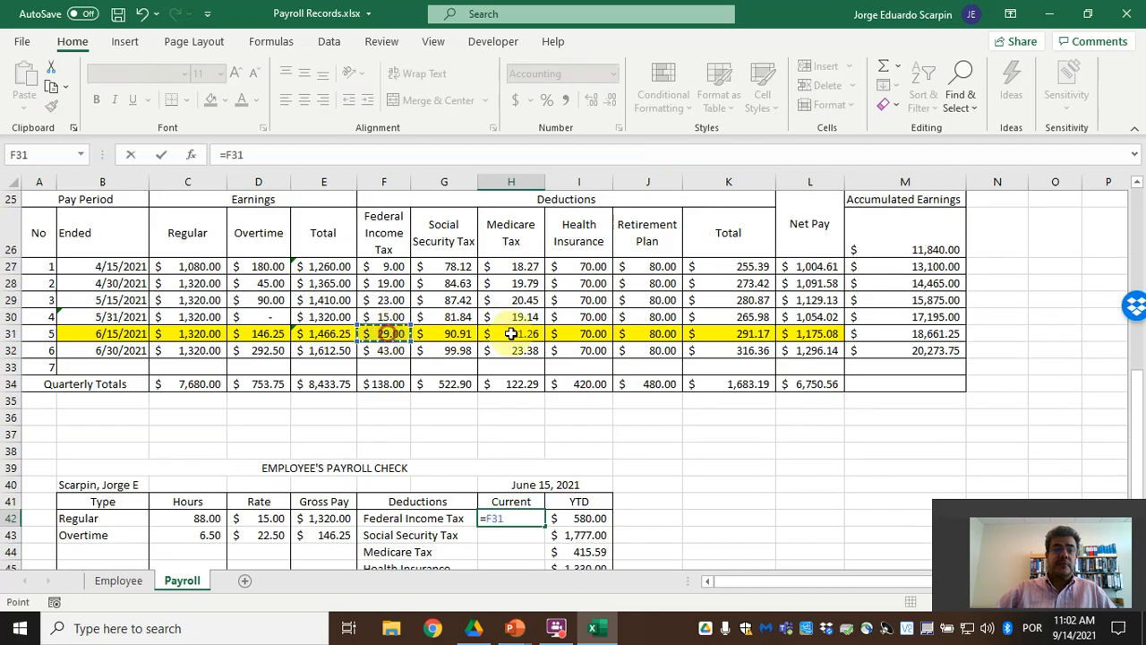
{"action": "key", "text": "Return"}
{"action": "type", "text": "="}
{"action": "left_click", "coordinate": [448, 331]}
{"action": "key", "text": "Return"}
- Link the remaining current deductions to the 6/15/2021 row: Medicare tax H44 =H31, health insurance H45 =I31 and retirement plan H46 =J31
{"action": "type", "text": "="}
{"action": "left_click", "coordinate": [530, 336]}
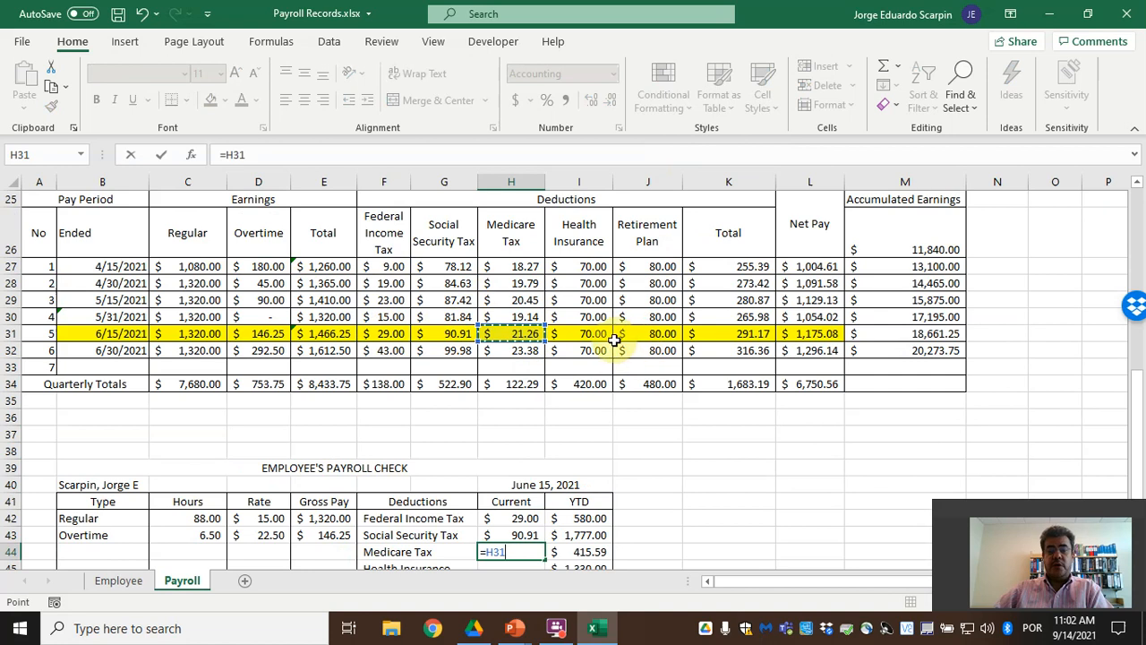
{"action": "key", "text": "Return"}
{"action": "type", "text": "="}
{"action": "left_click", "coordinate": [592, 316]}
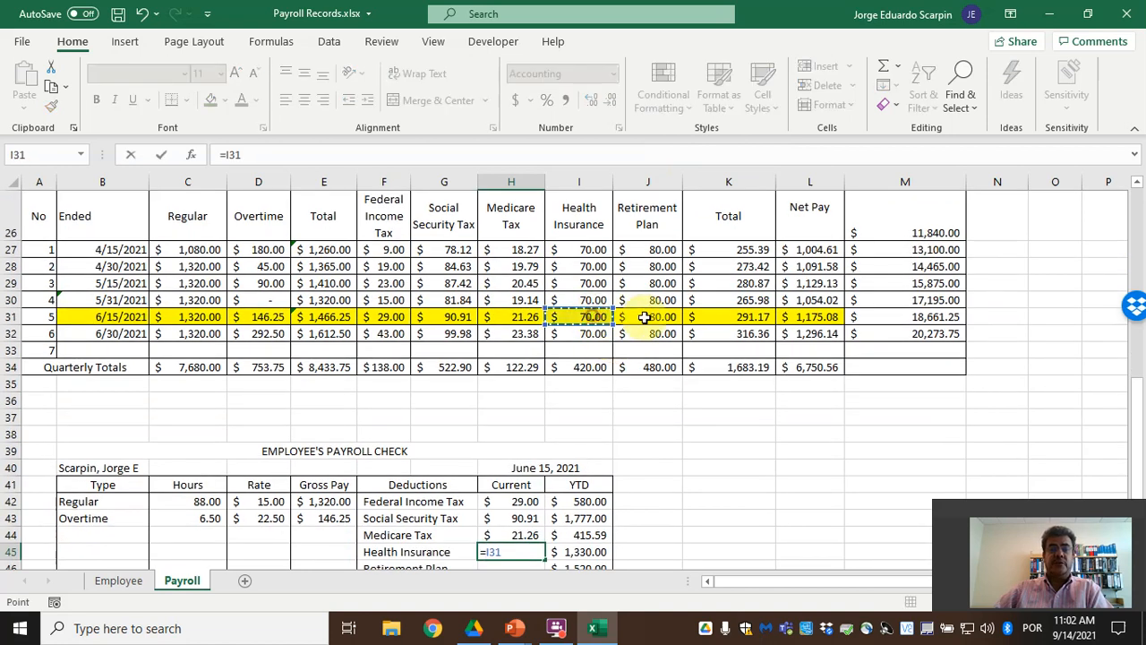
{"action": "key", "text": "Return"}
{"action": "type", "text": "="}
{"action": "scroll", "coordinate": [648, 317], "scroll_direction": "up", "scroll_amount": 1}
{"action": "left_click", "coordinate": [648, 351]}
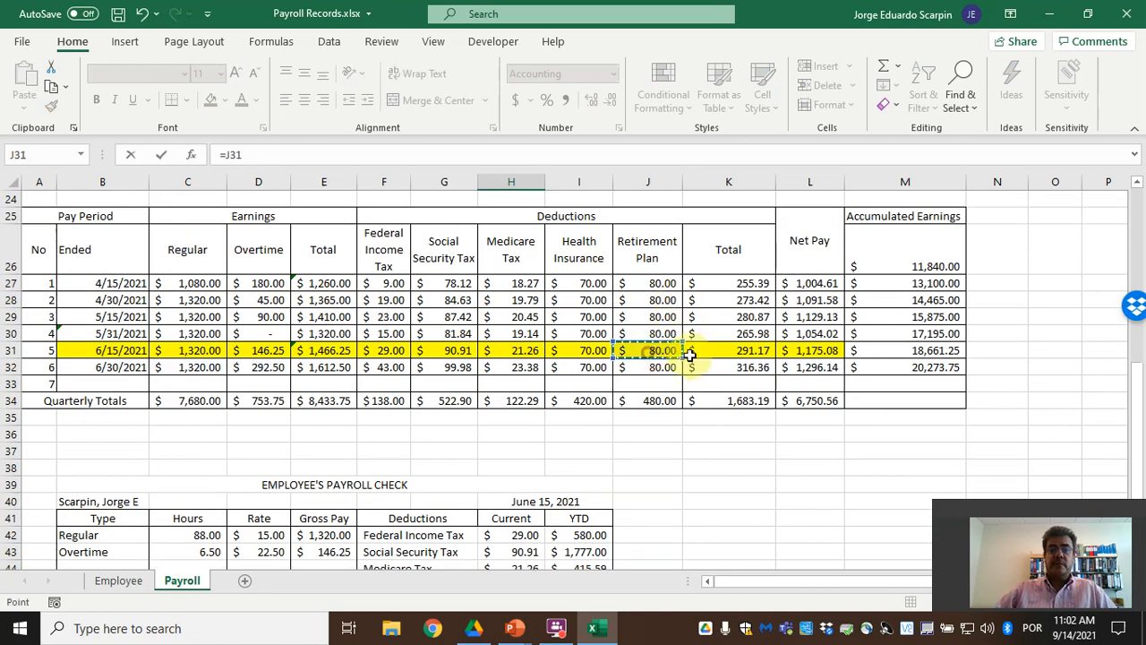
{"action": "key", "text": "Return"}
- Compare the current deductions total in H47 with the register total in K31, and inspect the net pay formula in H48
{"action": "scroll", "coordinate": [555, 511], "scroll_direction": "down", "scroll_amount": 1}
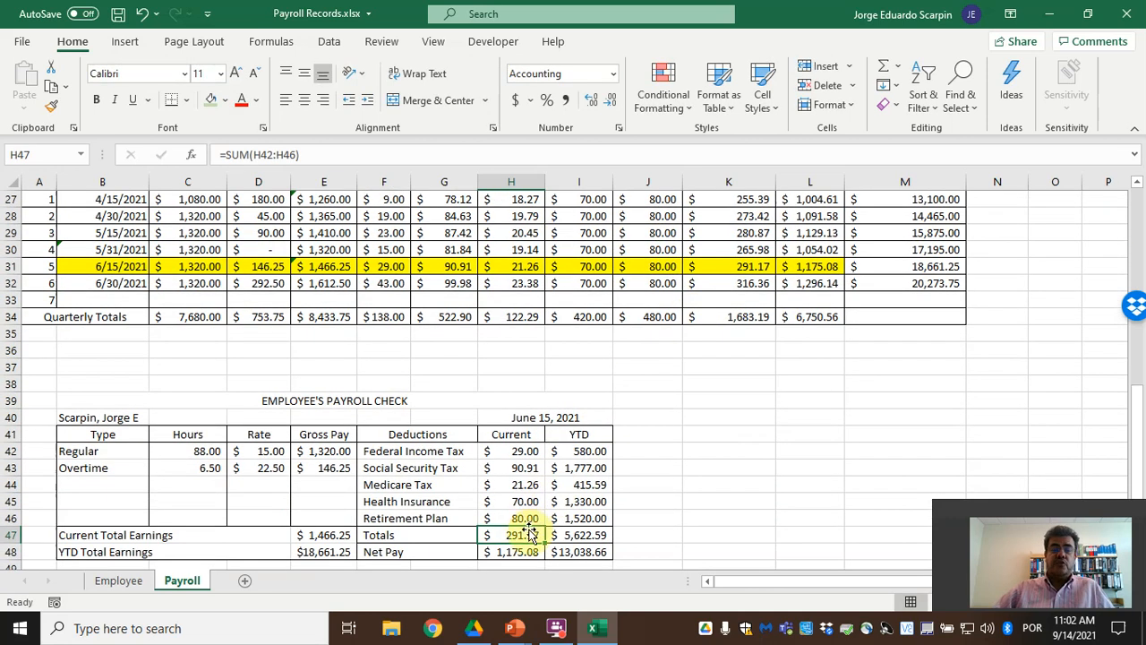
{"action": "left_click", "coordinate": [749, 265]}
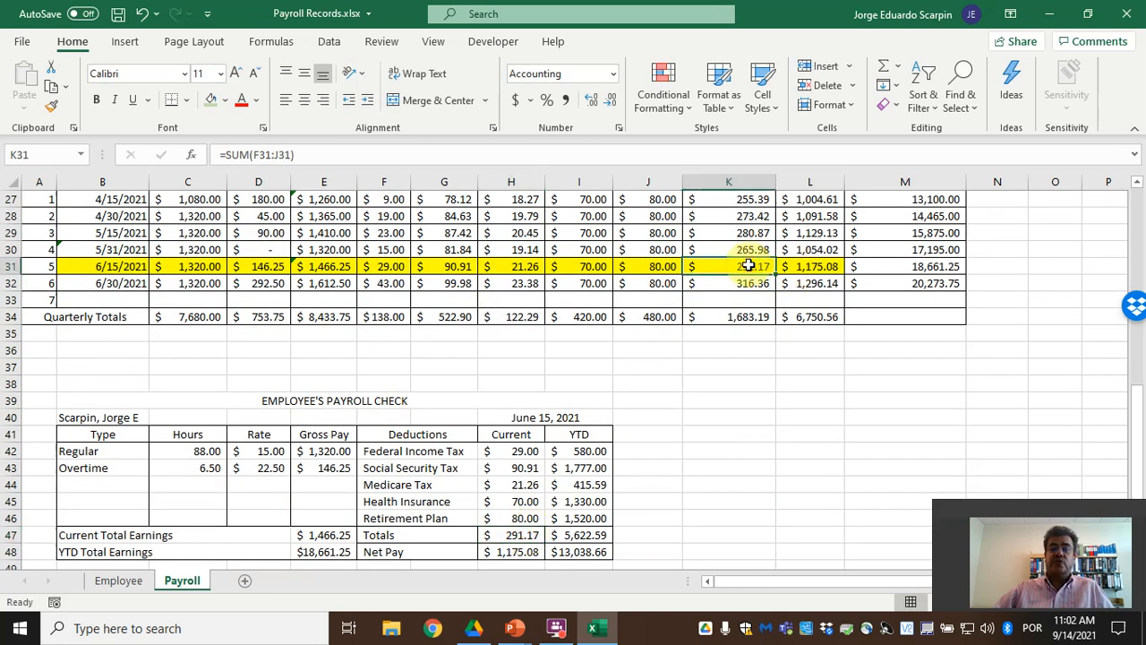
{"action": "left_click", "coordinate": [518, 552]}
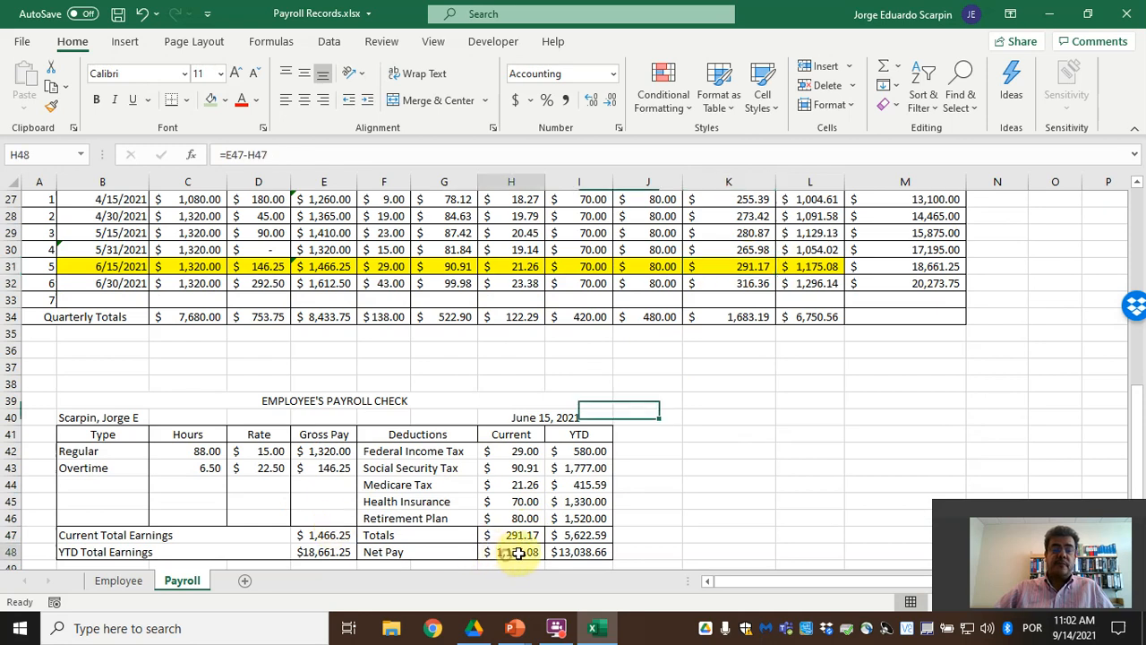
{"action": "left_click", "coordinate": [506, 535]}
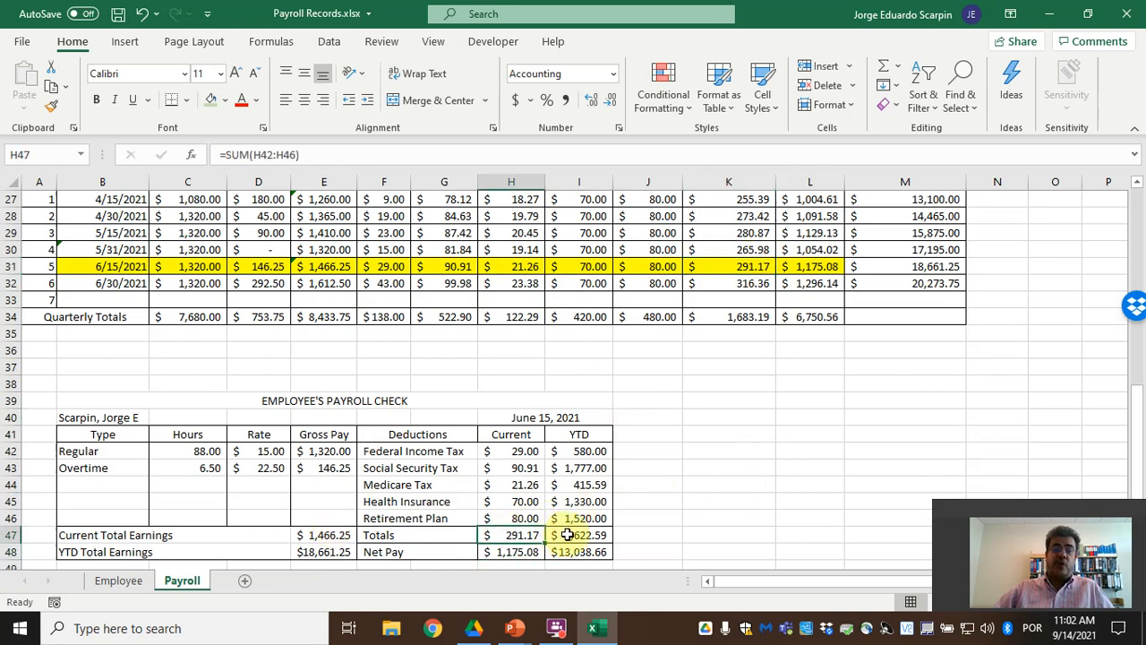
- Calculate the current net pay in H48 by subtracting total deductions from current total earnings with =E47-H47
{"action": "left_click", "coordinate": [512, 551]}
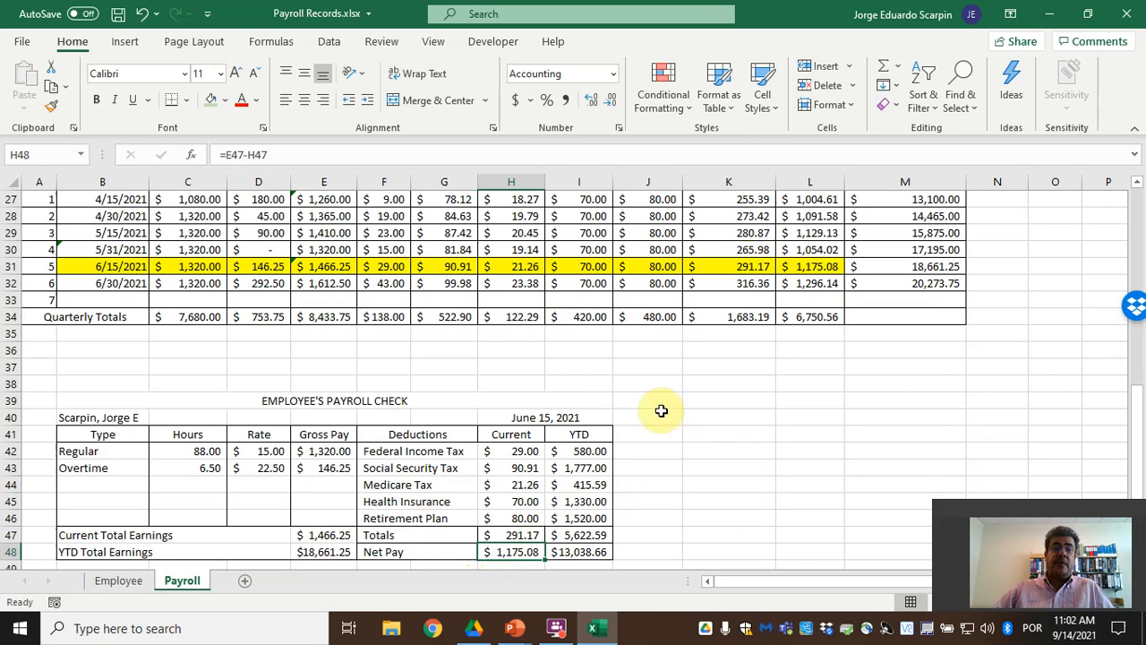
{"action": "type", "text": "="}
{"action": "key", "text": "Up"}
{"action": "key", "text": "Left"}
{"action": "key", "text": "Left"}
{"action": "key", "text": "Left"}
{"action": "type", "text": "-"}
{"action": "key", "text": "Up"}
{"action": "key", "text": "Return"}
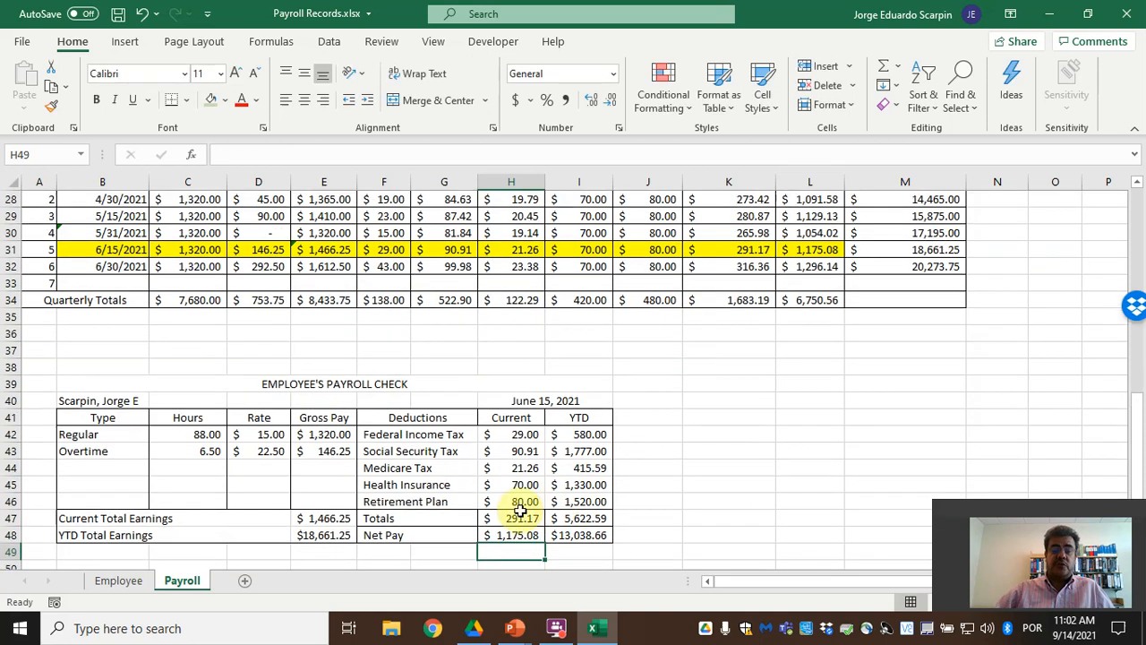
- Fill the current net pay cell H48 with yellow and check it against the 6/15/2021 net pay in L31
{"action": "left_click", "coordinate": [511, 532]}
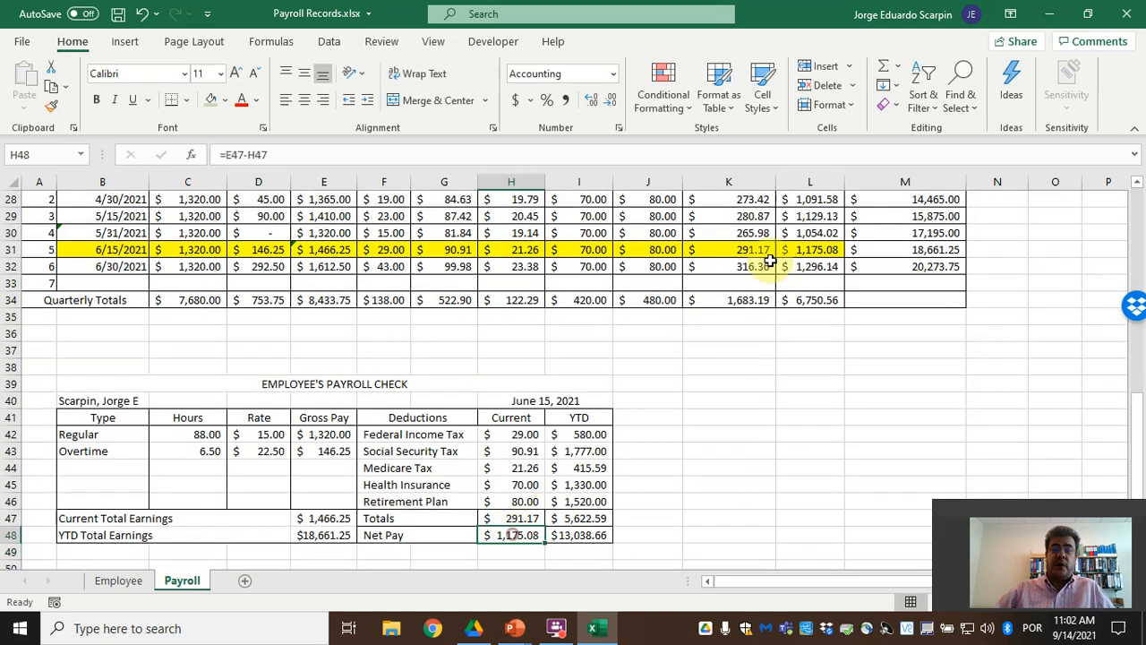
{"action": "left_click", "coordinate": [224, 100]}
{"action": "left_click", "coordinate": [253, 257]}
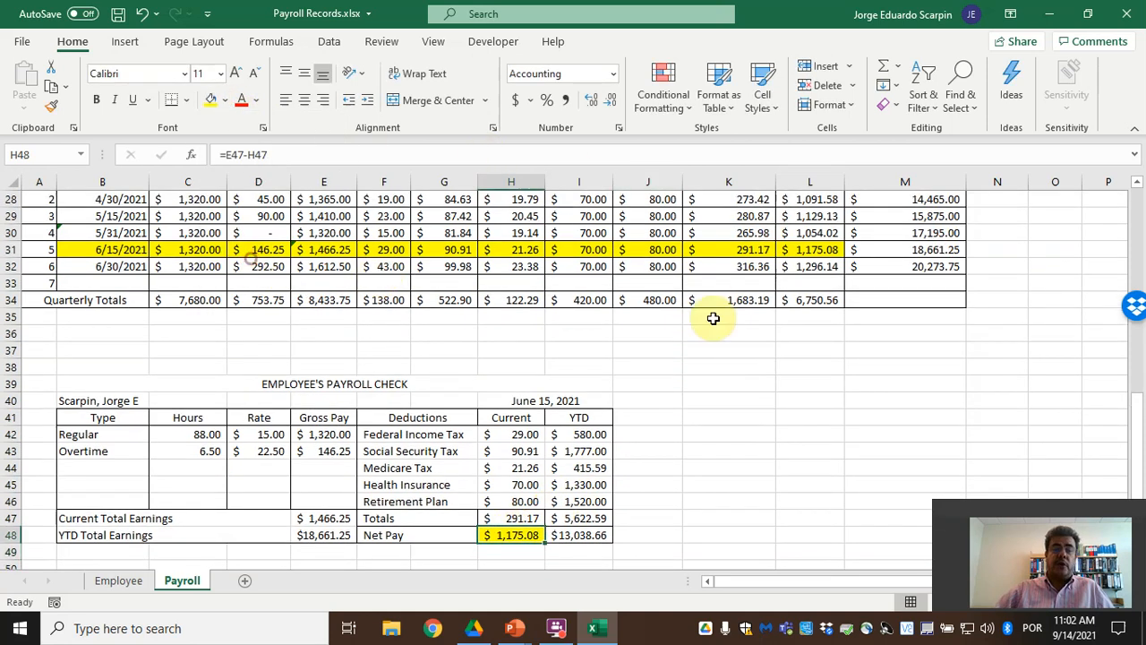
{"action": "left_click", "coordinate": [813, 250]}
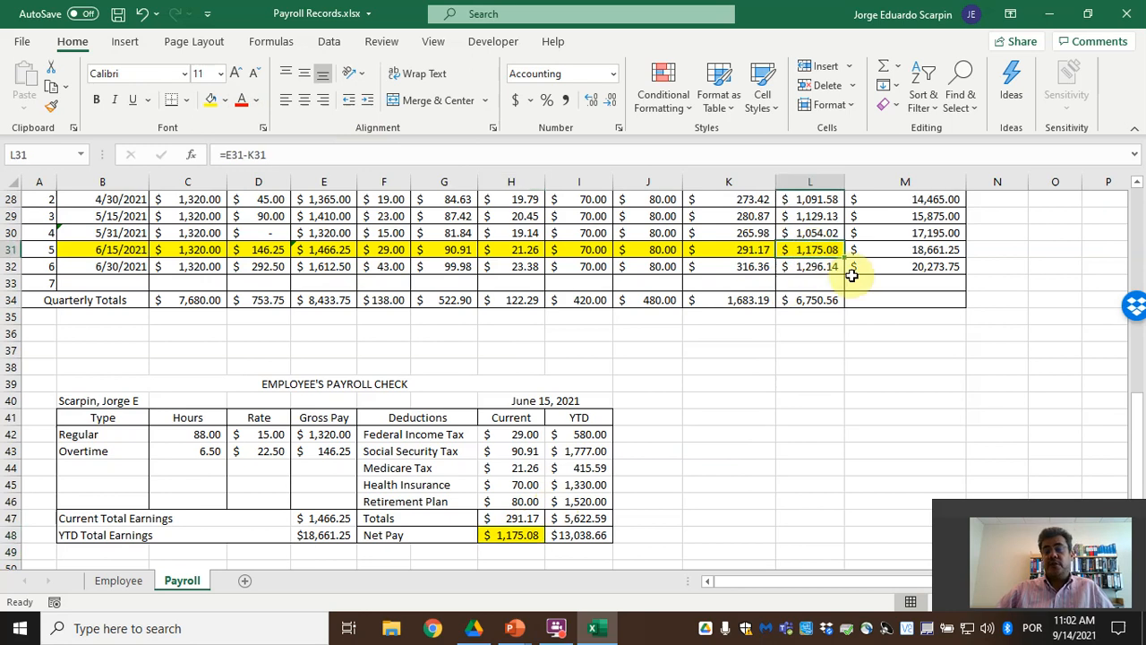
- Review the YTD deductions in I42:I47 and calculate the YTD net pay in I48 with =E48-I47
{"action": "left_click", "coordinate": [583, 517]}
{"action": "left_click_drag", "start_coordinate": [584, 434], "coordinate": [590, 501]}
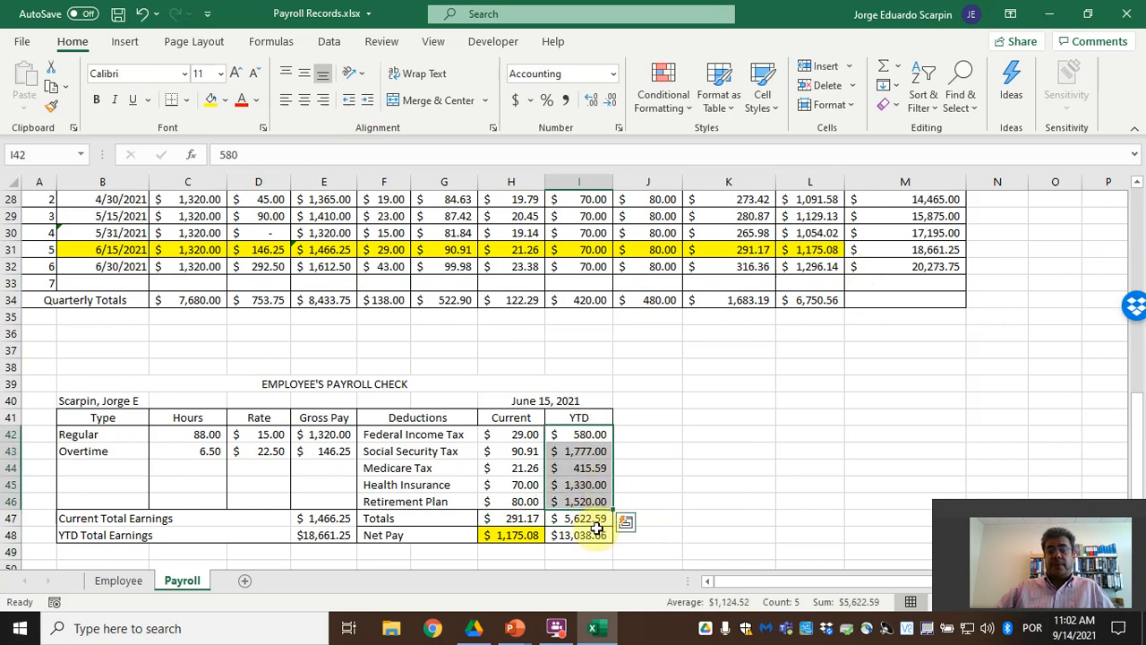
{"action": "left_click", "coordinate": [587, 537]}
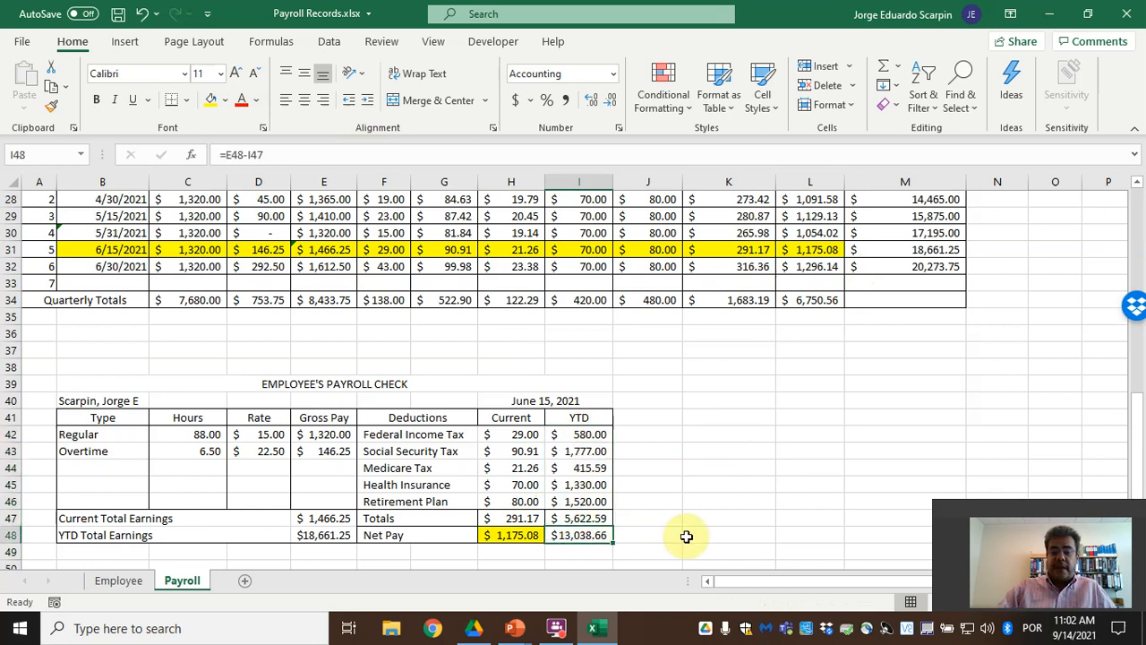
{"action": "type", "text": "="}
{"action": "key", "text": "Left"}
{"action": "key", "text": "Left"}
{"action": "key", "text": "Left"}
{"action": "key", "text": "Left"}
{"action": "key", "text": "Up"}
{"action": "key", "text": "Return"}
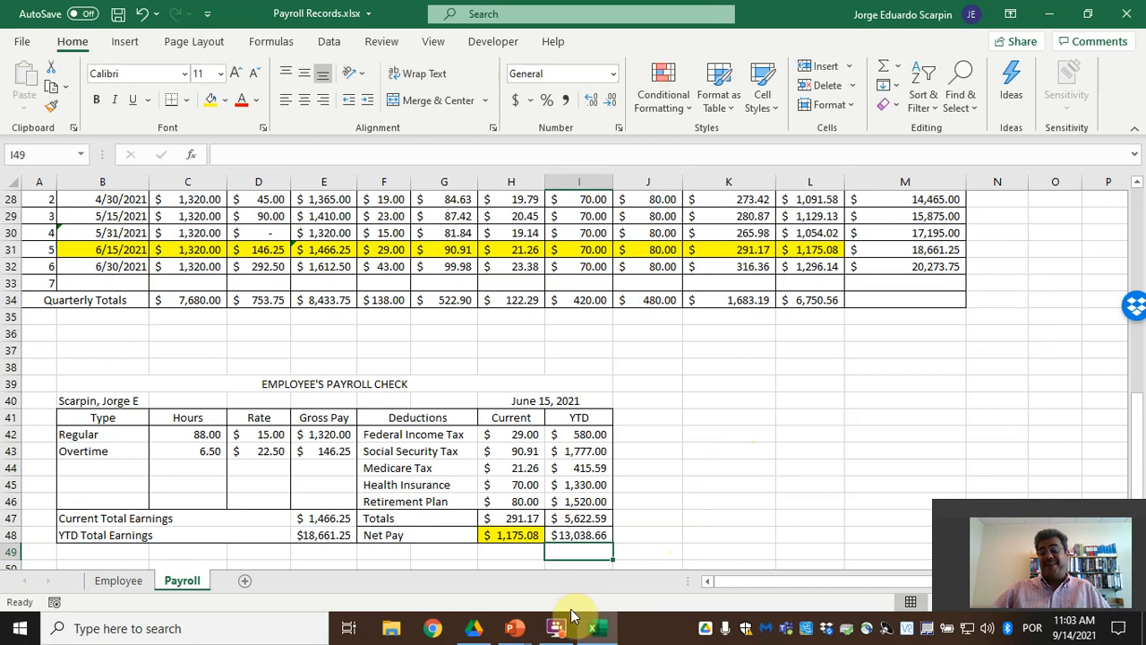
- Switch to the running PowerPoint slide show and advance past the Electronic Funds Transfer slide to the closing slide
{"action": "left_click", "coordinate": [514, 627]}
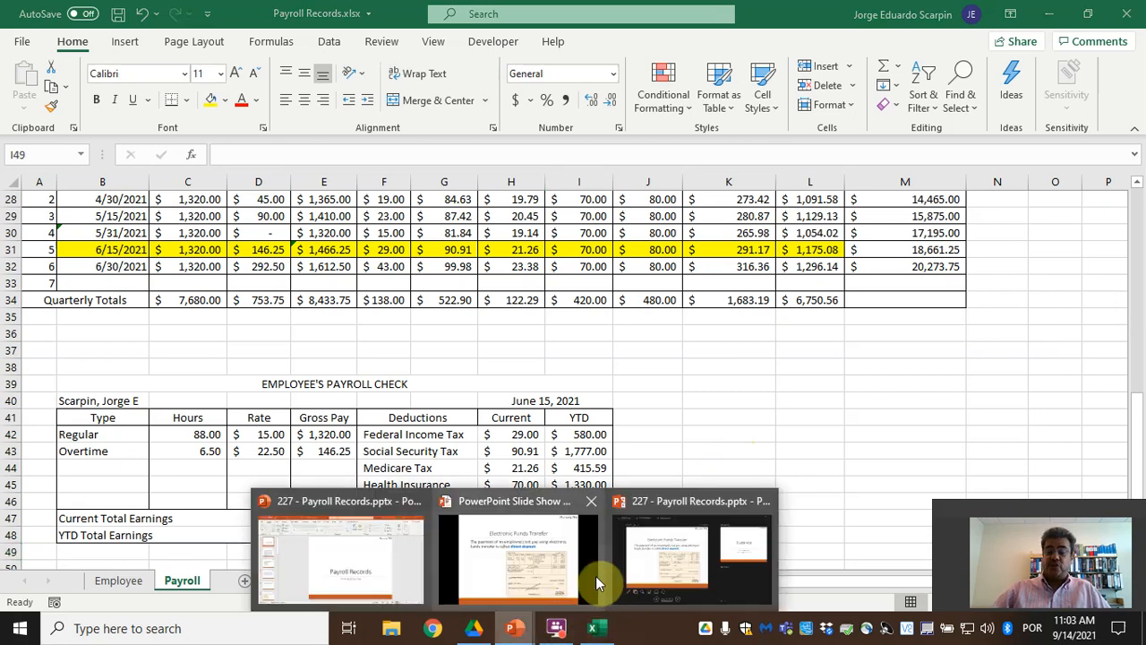
{"action": "left_click", "coordinate": [598, 583]}
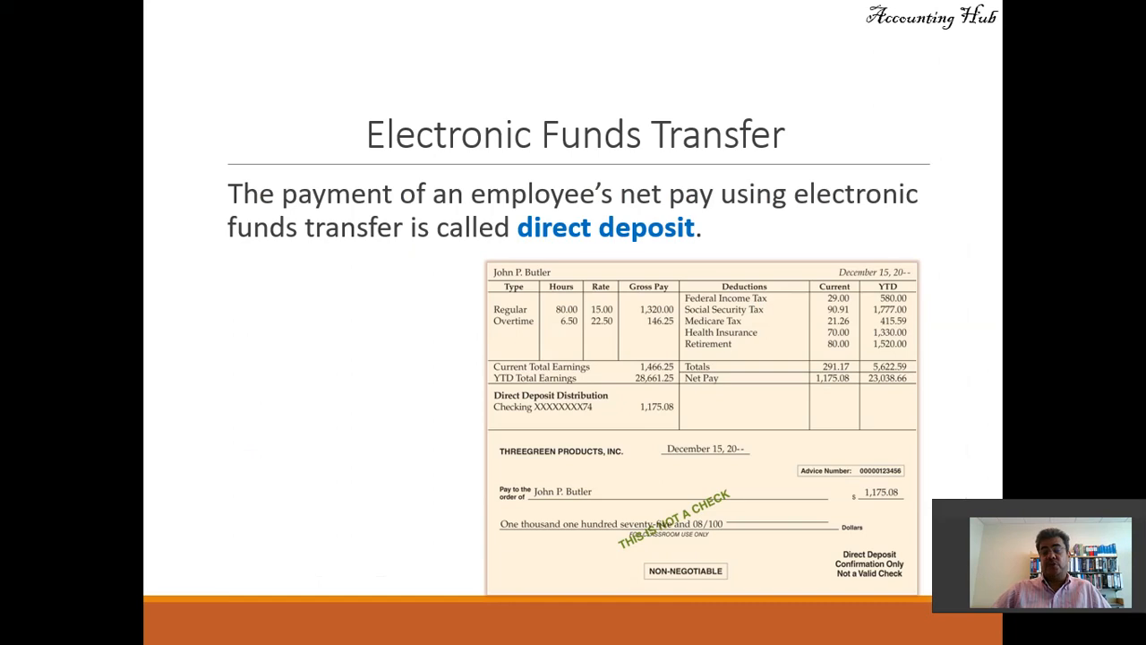
{"action": "key", "text": "Right"}
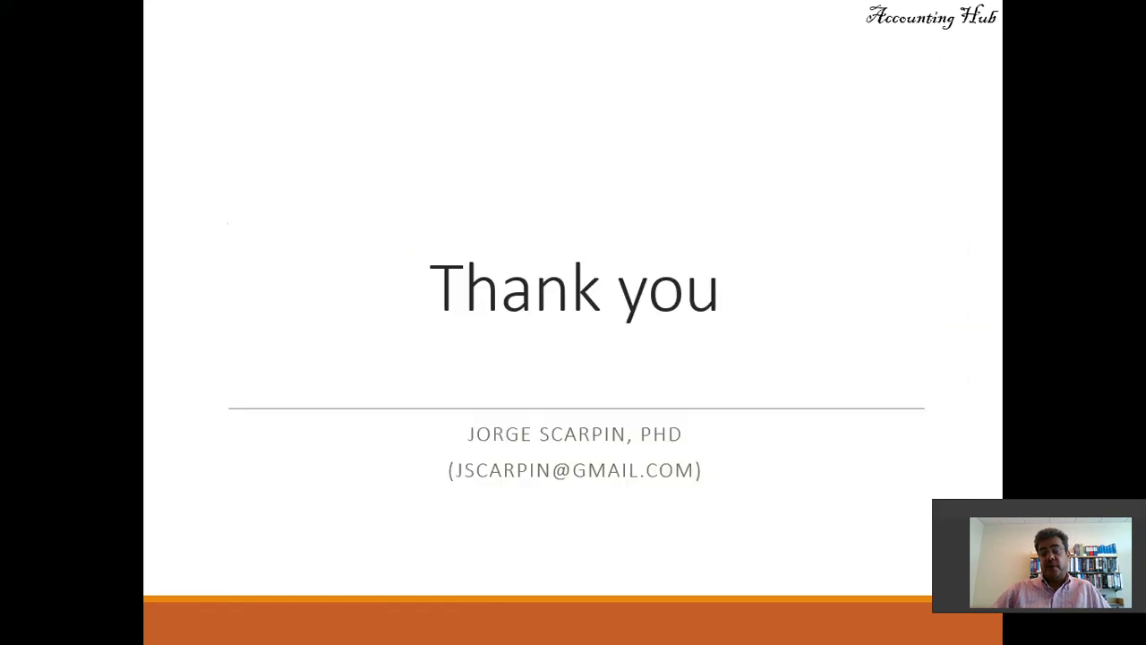